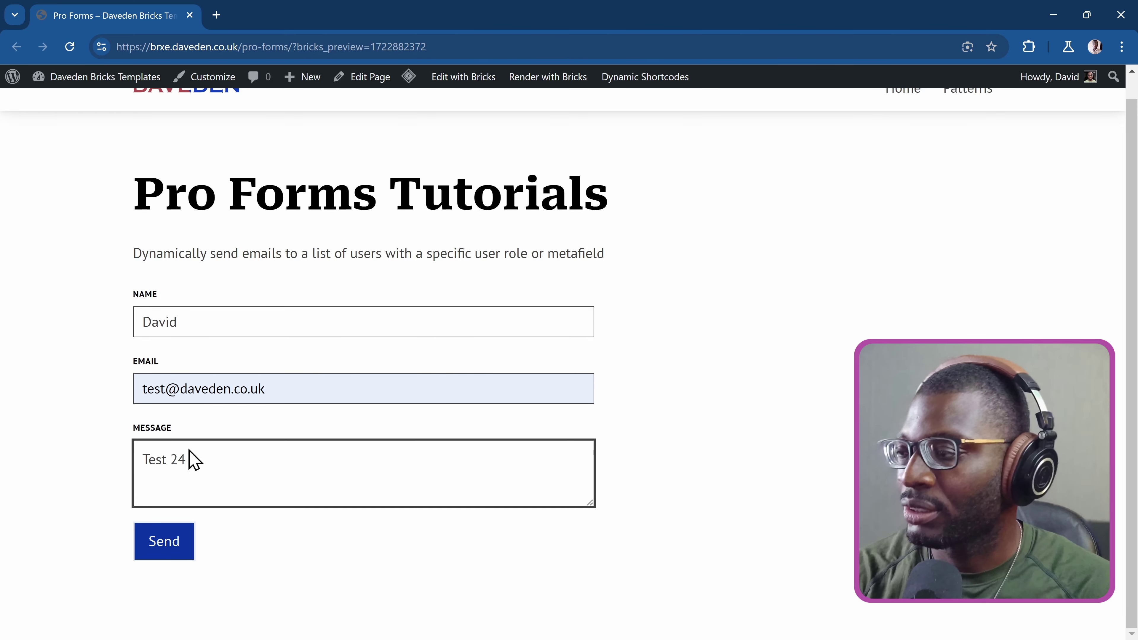
Send the Pro Forms test contact form with the message 'Test 24'
{"action": "scroll", "coordinate": [247, 564], "scroll_direction": "up", "scroll_amount": 1}
{"action": "left_click", "coordinate": [173, 565]}
{"action": "scroll", "coordinate": [257, 551], "scroll_direction": "down", "scroll_amount": 1}
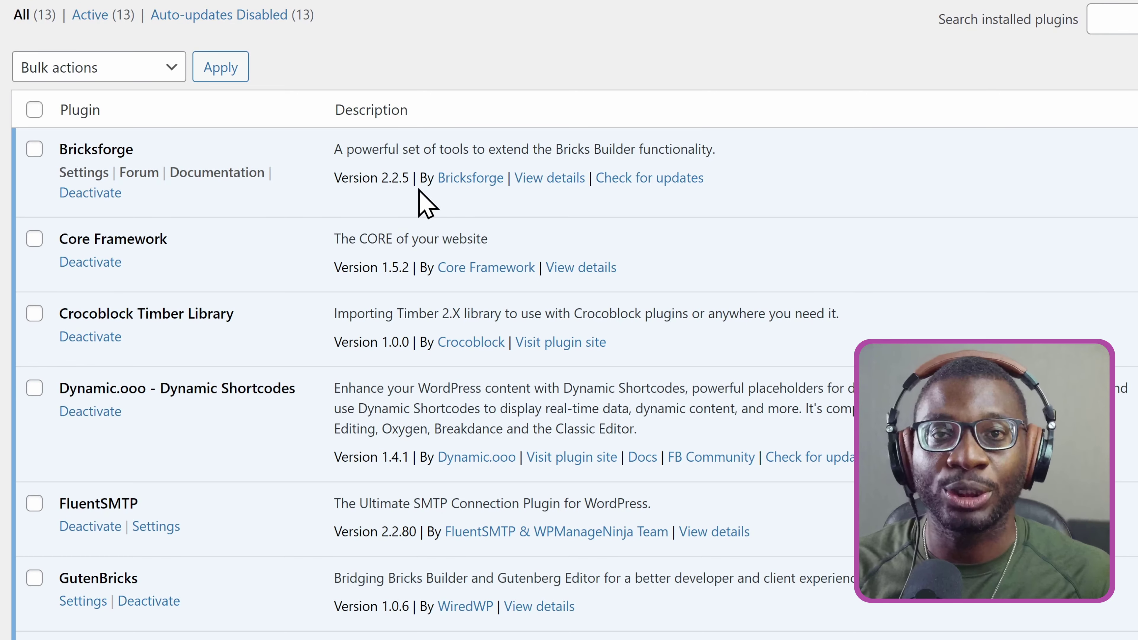
Review installed plugins like JetEngine and Dynamic Shortcodes, then open Users > All Users
{"action": "scroll", "coordinate": [425, 202], "scroll_direction": "down", "scroll_amount": 5}
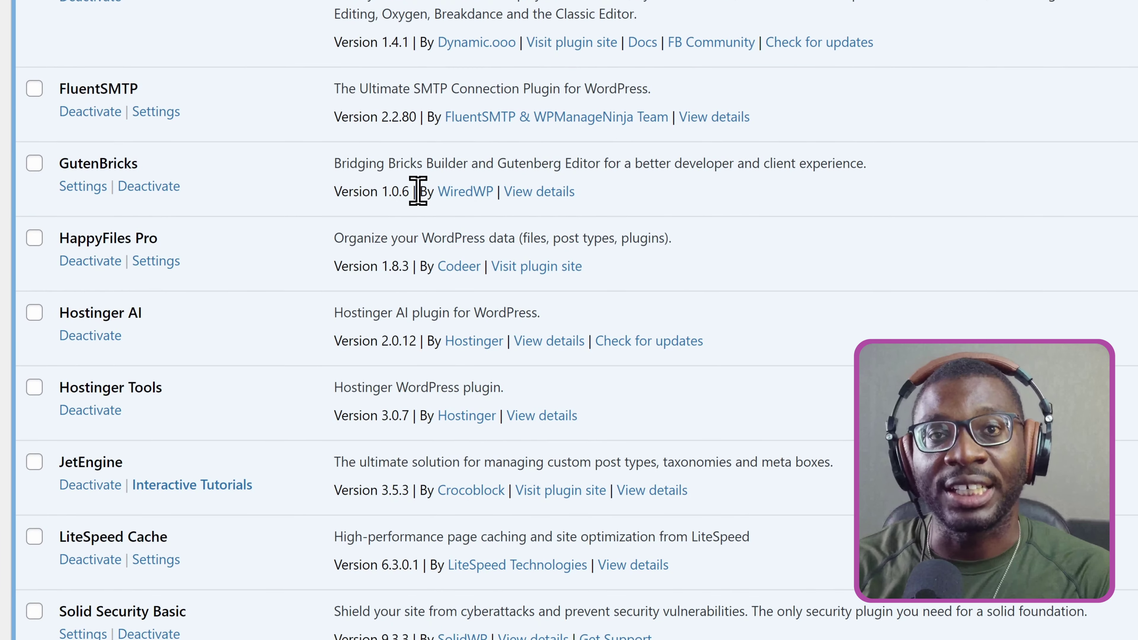
{"action": "scroll", "coordinate": [417, 191], "scroll_direction": "down", "scroll_amount": 3}
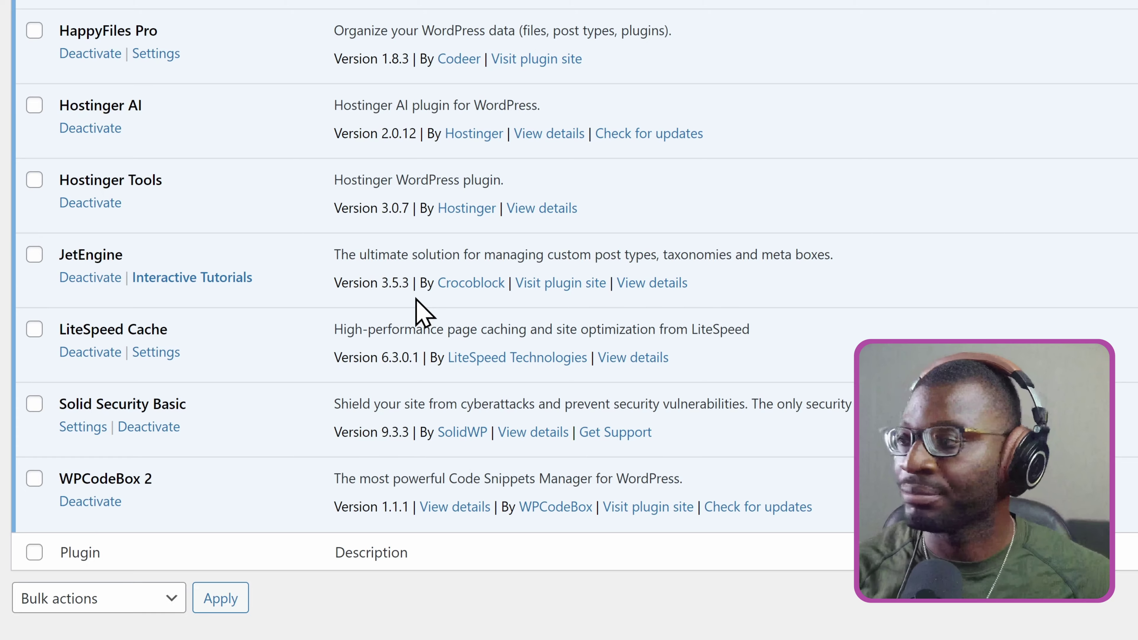
{"action": "scroll", "coordinate": [422, 297], "scroll_direction": "up", "scroll_amount": 10}
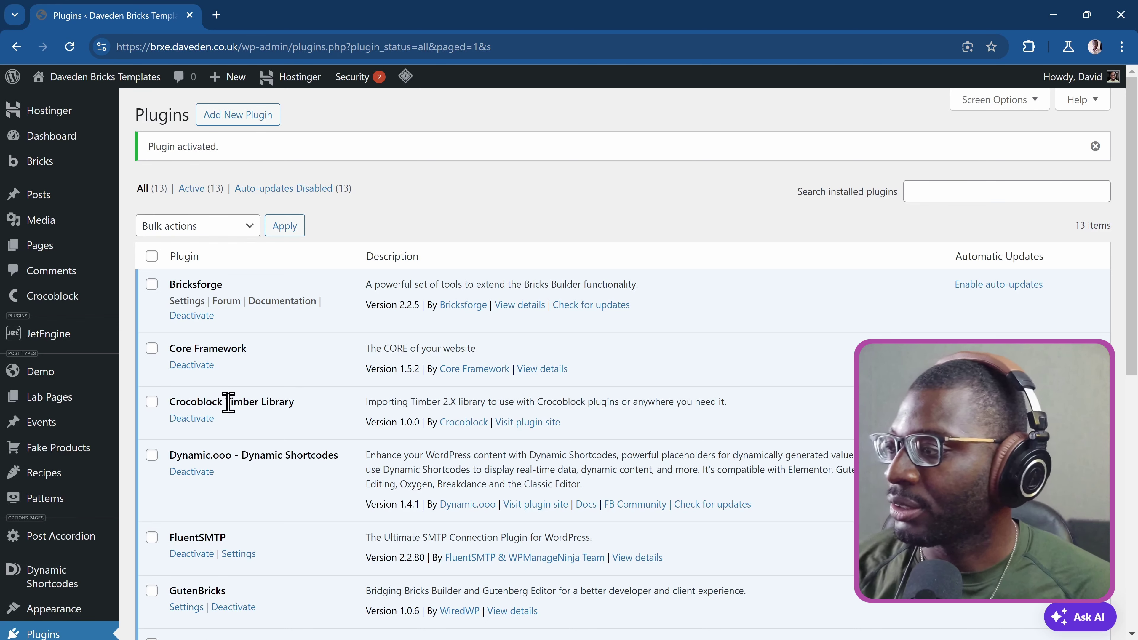
{"action": "scroll", "coordinate": [226, 403], "scroll_direction": "down", "scroll_amount": 8}
{"action": "mouse_move", "coordinate": [63, 441]}
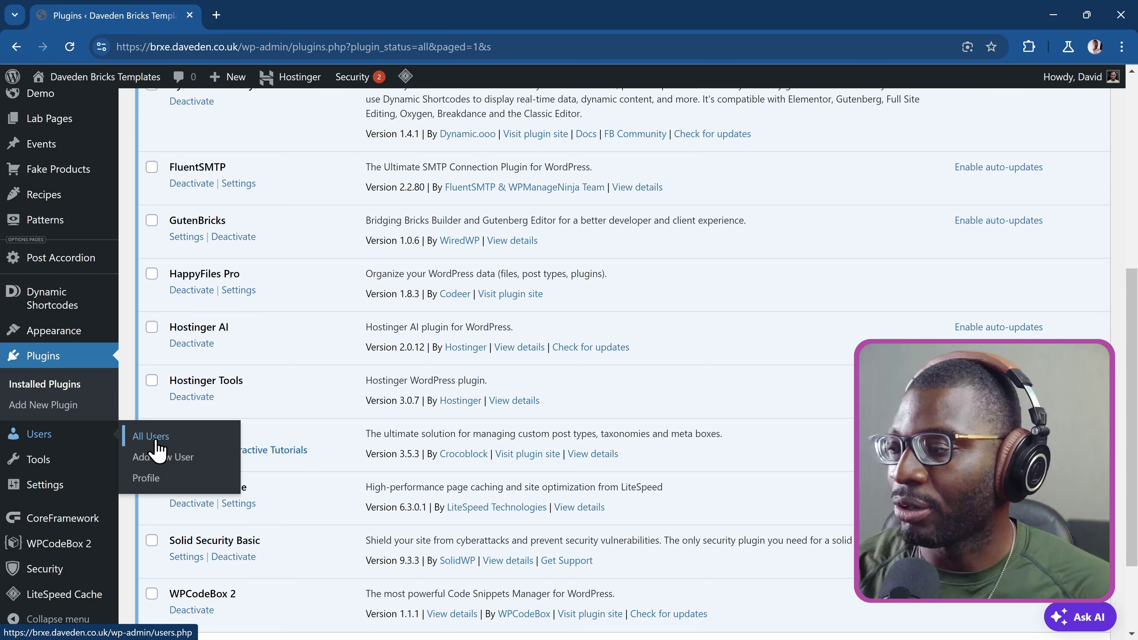
{"action": "left_click", "coordinate": [142, 441]}
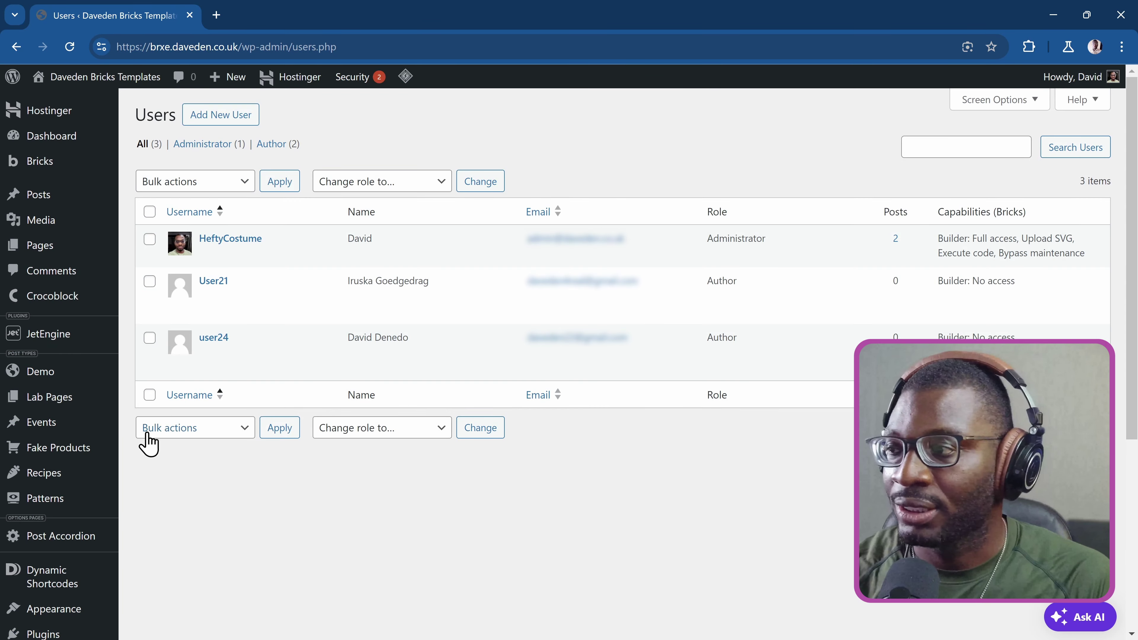
Open the author's Edit User page and verify the user extra Company Role is Director
{"action": "mouse_move", "coordinate": [306, 383]}
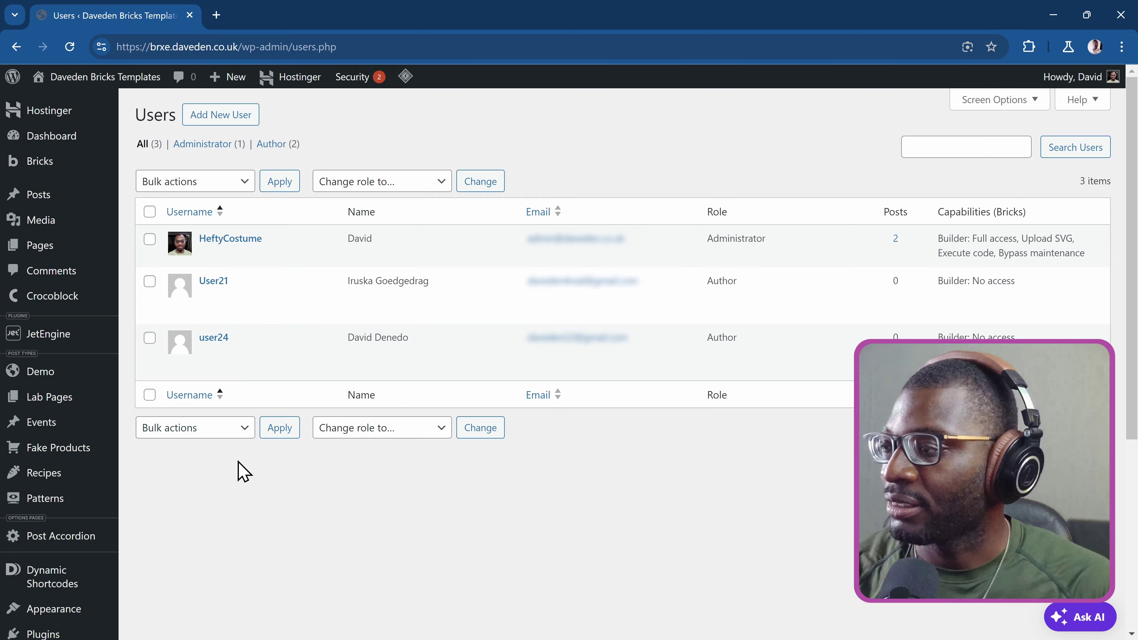
{"action": "left_click", "coordinate": [207, 282]}
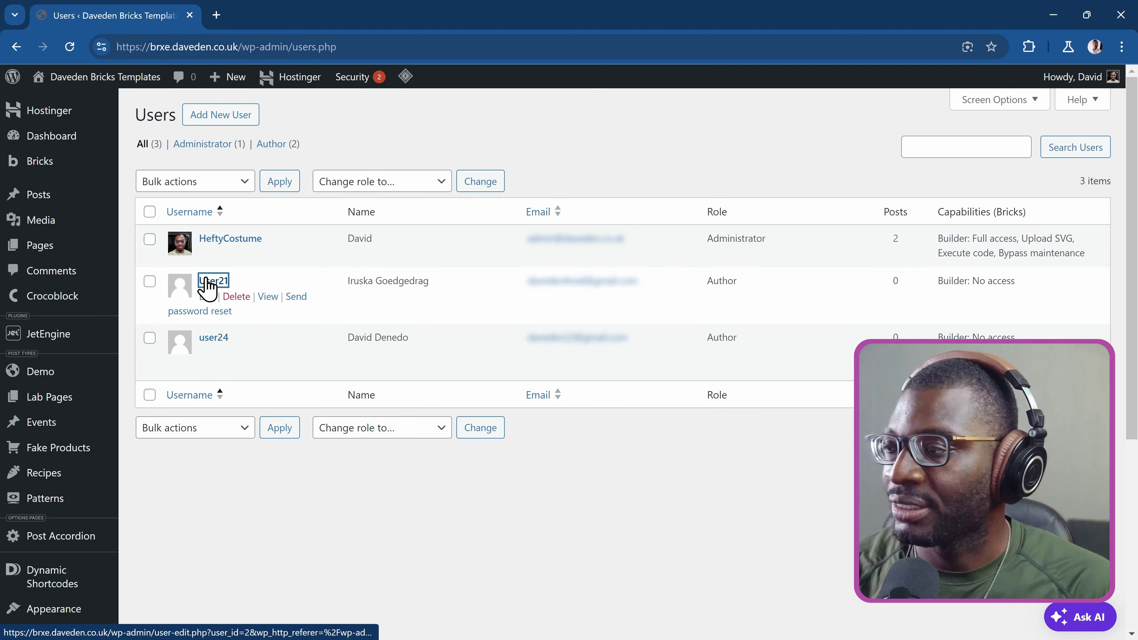
{"action": "scroll", "coordinate": [368, 351], "scroll_direction": "down", "scroll_amount": 4}
{"action": "scroll", "coordinate": [368, 341], "scroll_direction": "down", "scroll_amount": 20}
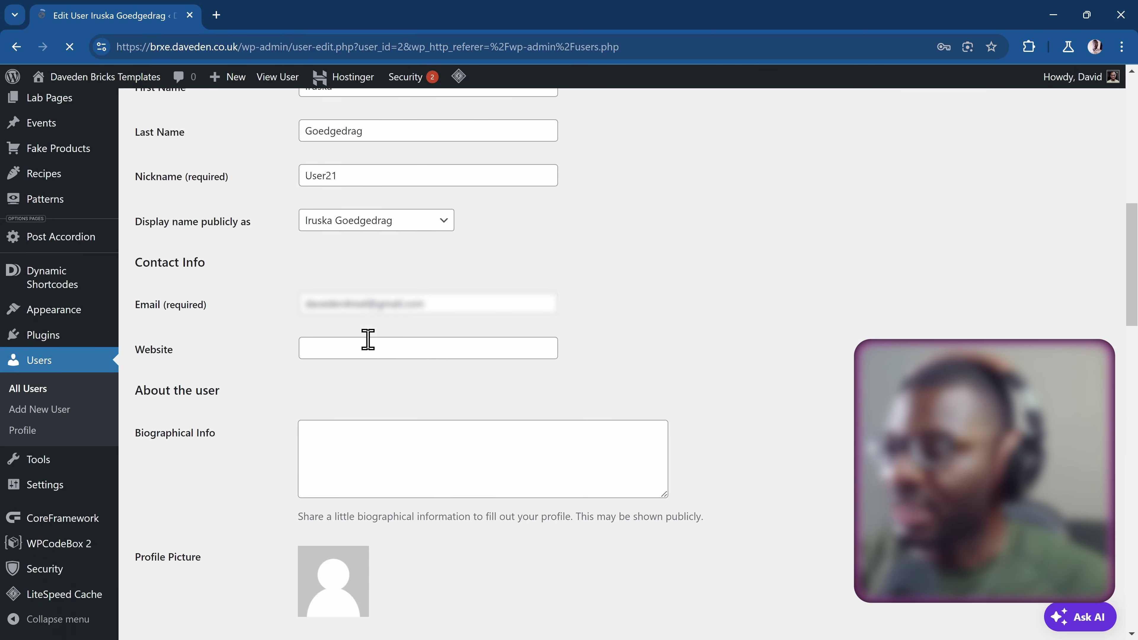
{"action": "scroll", "coordinate": [368, 349], "scroll_direction": "down", "scroll_amount": 4}
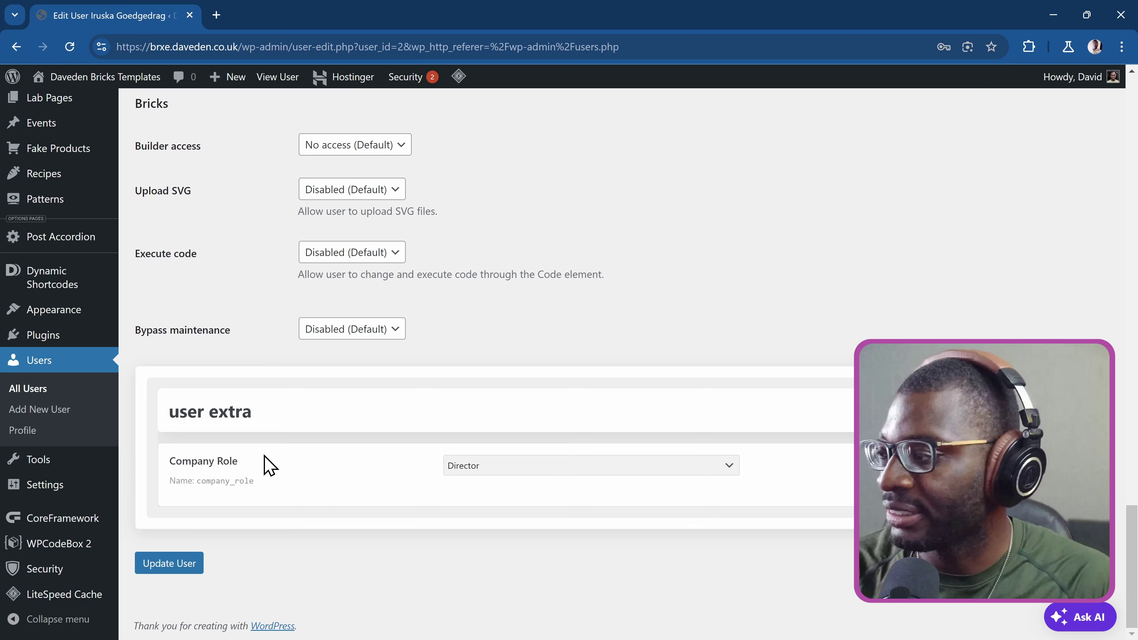
{"action": "scroll", "coordinate": [169, 468], "scroll_direction": "up", "scroll_amount": 3}
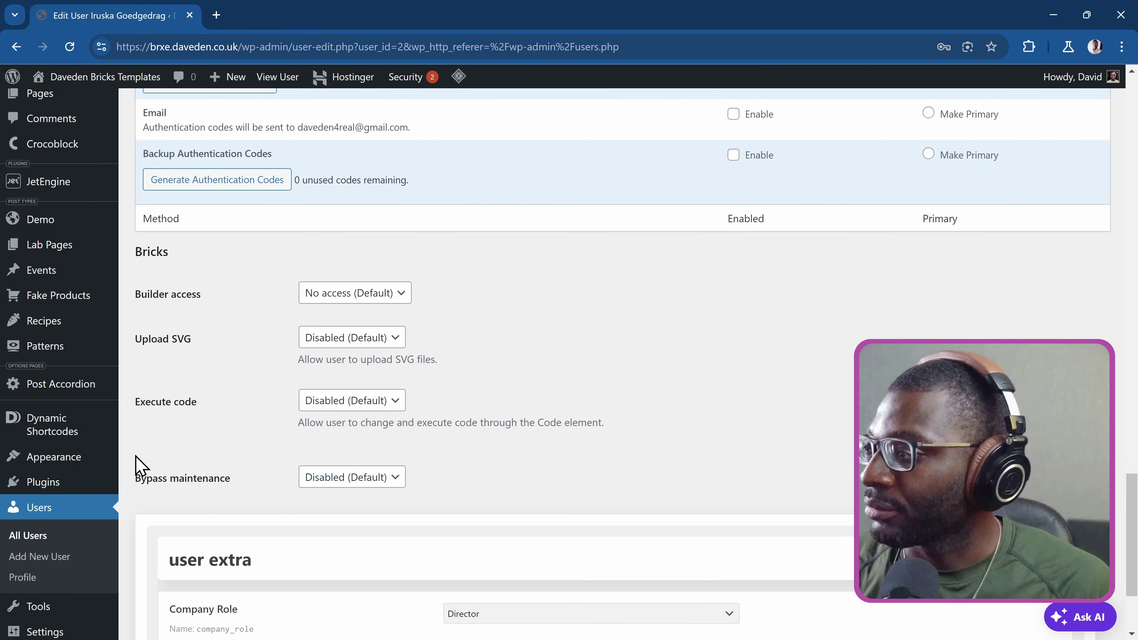
{"action": "scroll", "coordinate": [172, 457], "scroll_direction": "up", "scroll_amount": 3}
Open the user extra meta box from JetEngine's Meta Boxes list
{"action": "mouse_move", "coordinate": [58, 337]}
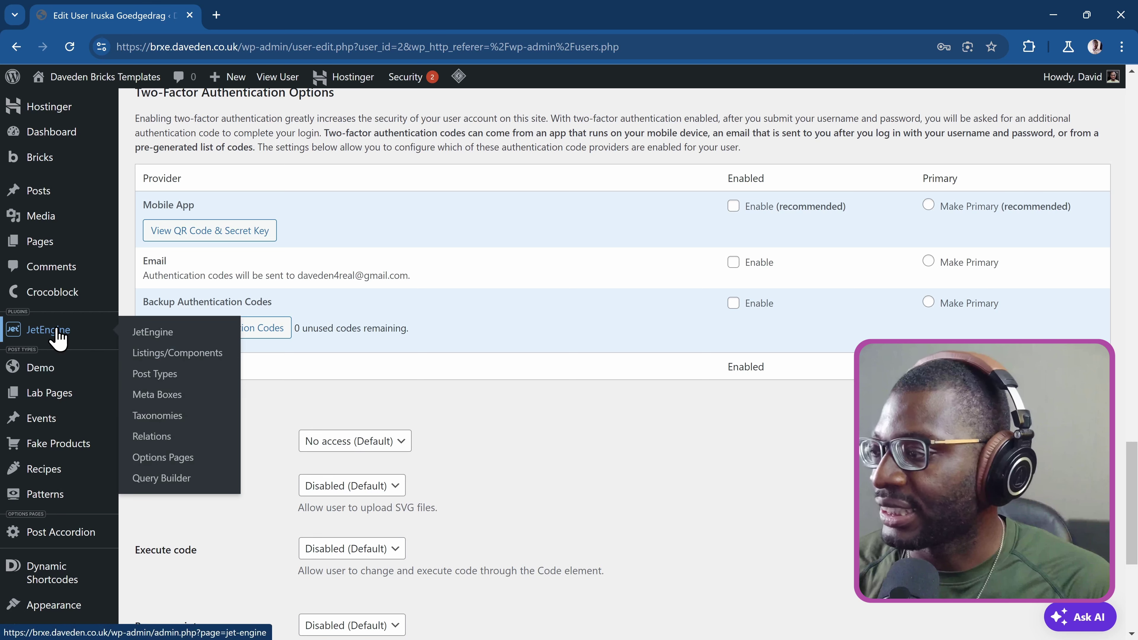
{"action": "left_click", "coordinate": [202, 400]}
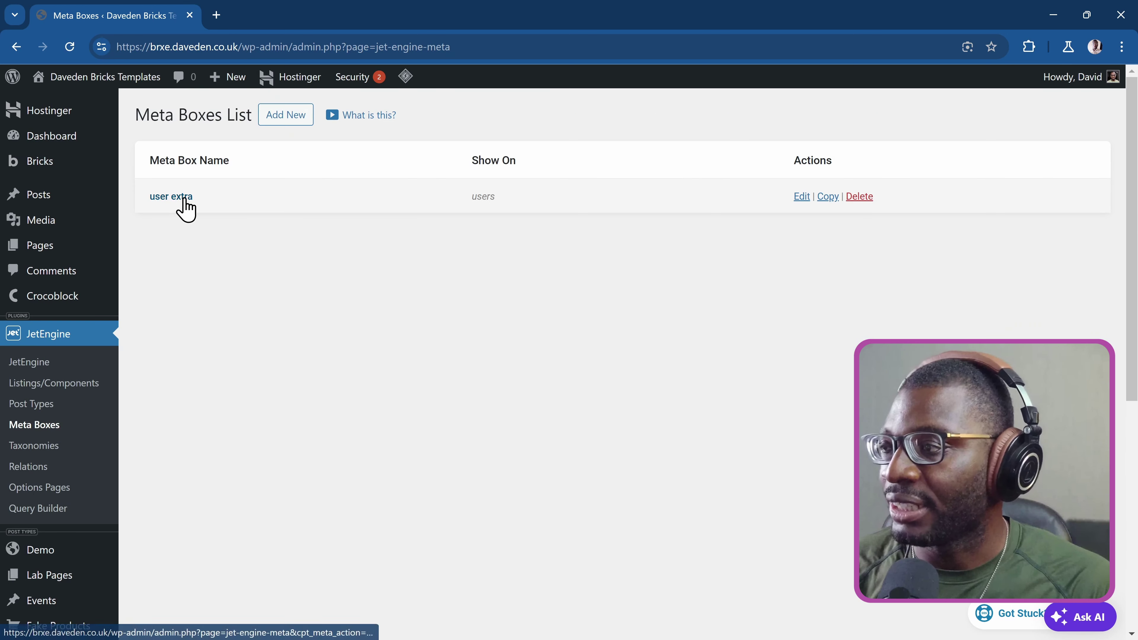
{"action": "left_click", "coordinate": [180, 199]}
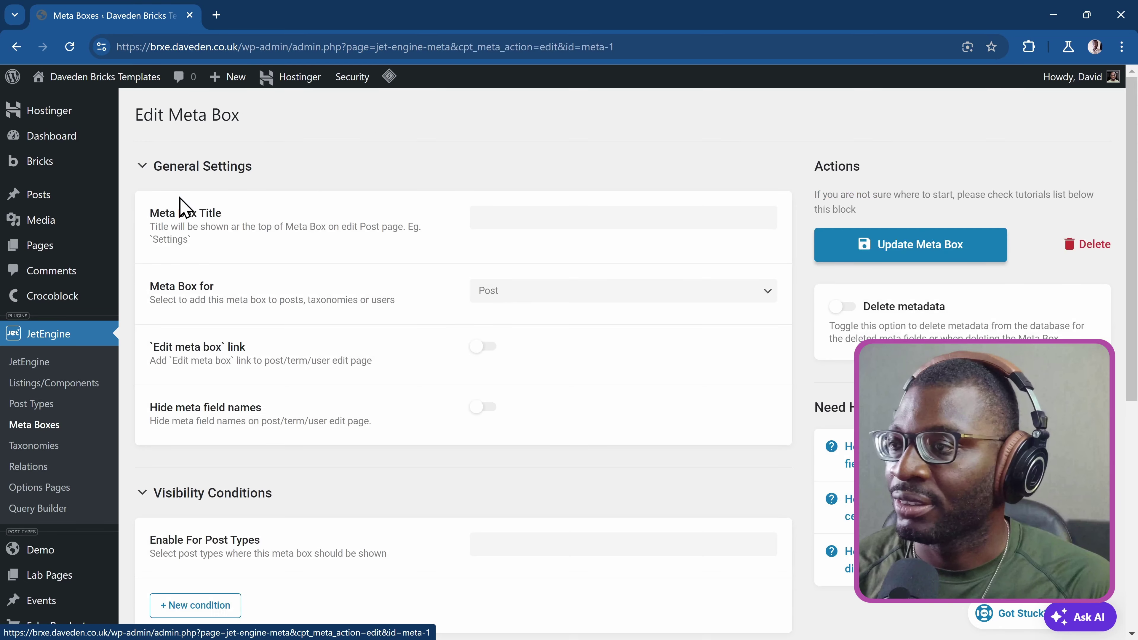
Expand the Company Role field to review its Director, Employee and Secretary options
{"action": "scroll", "coordinate": [546, 330], "scroll_direction": "down", "scroll_amount": 4}
{"action": "scroll", "coordinate": [547, 330], "scroll_direction": "up", "scroll_amount": 4}
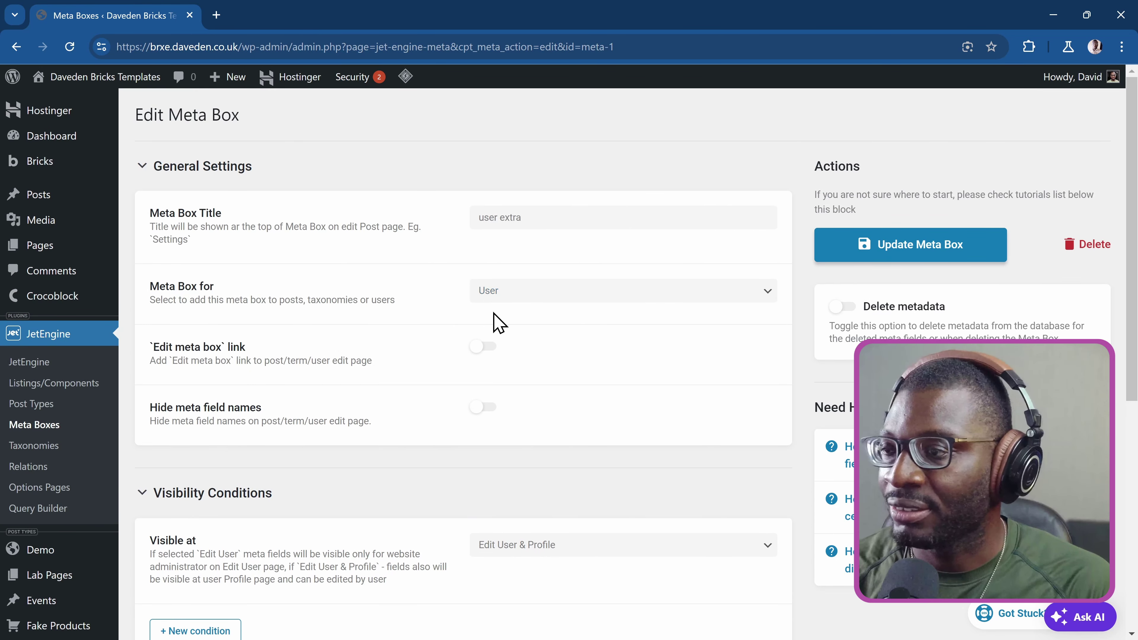
{"action": "scroll", "coordinate": [493, 325], "scroll_direction": "down", "scroll_amount": 6}
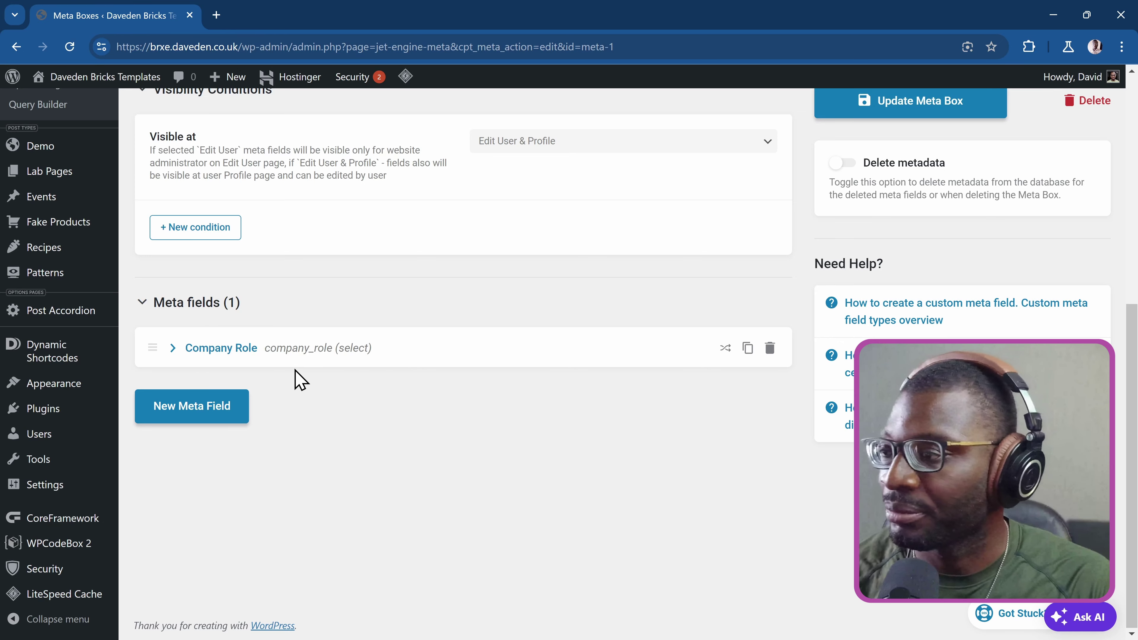
{"action": "left_click", "coordinate": [172, 349]}
{"action": "scroll", "coordinate": [460, 412], "scroll_direction": "down", "scroll_amount": 10}
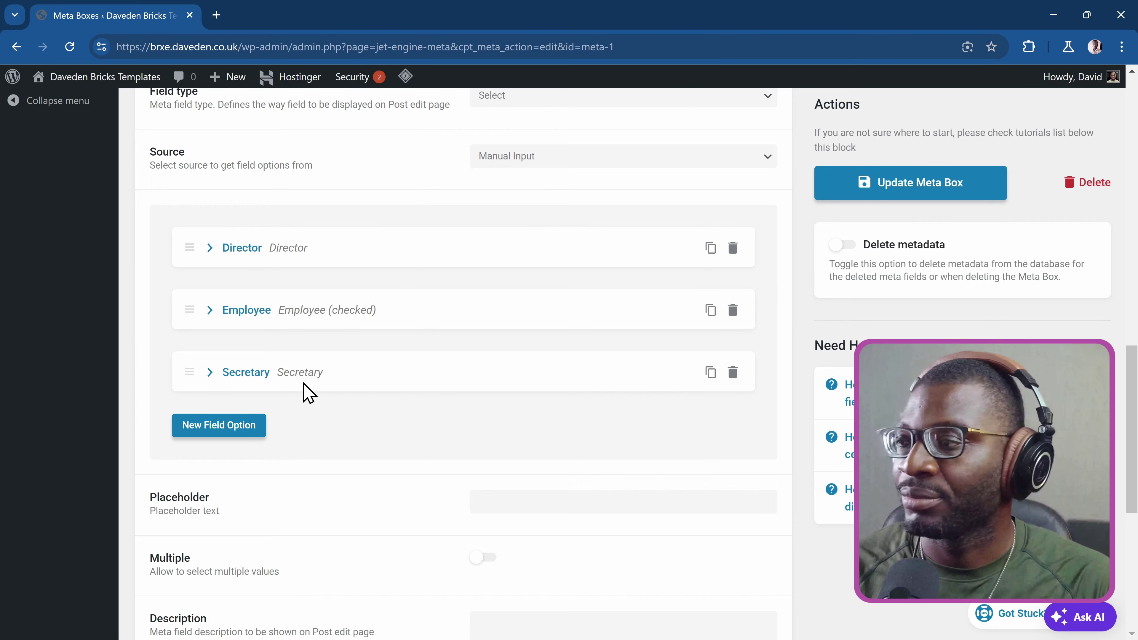
{"action": "scroll", "coordinate": [304, 397], "scroll_direction": "up", "scroll_amount": 15}
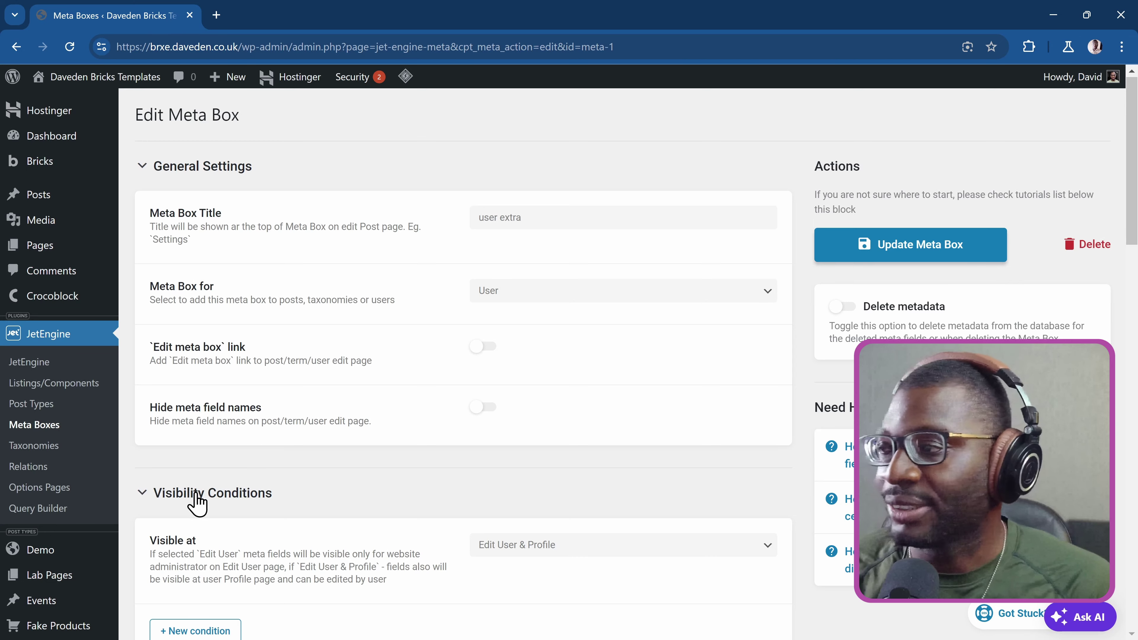
{"action": "scroll", "coordinate": [262, 412], "scroll_direction": "down", "scroll_amount": 1}
{"action": "scroll", "coordinate": [262, 413], "scroll_direction": "up", "scroll_amount": 1}
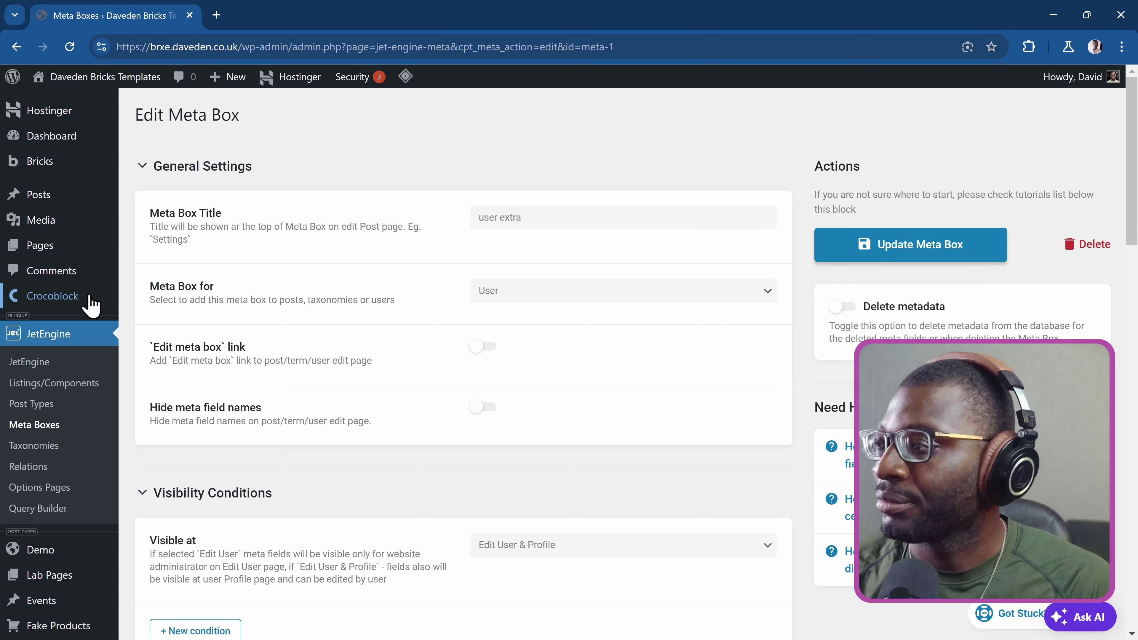
{"action": "mouse_move", "coordinate": [85, 256]}
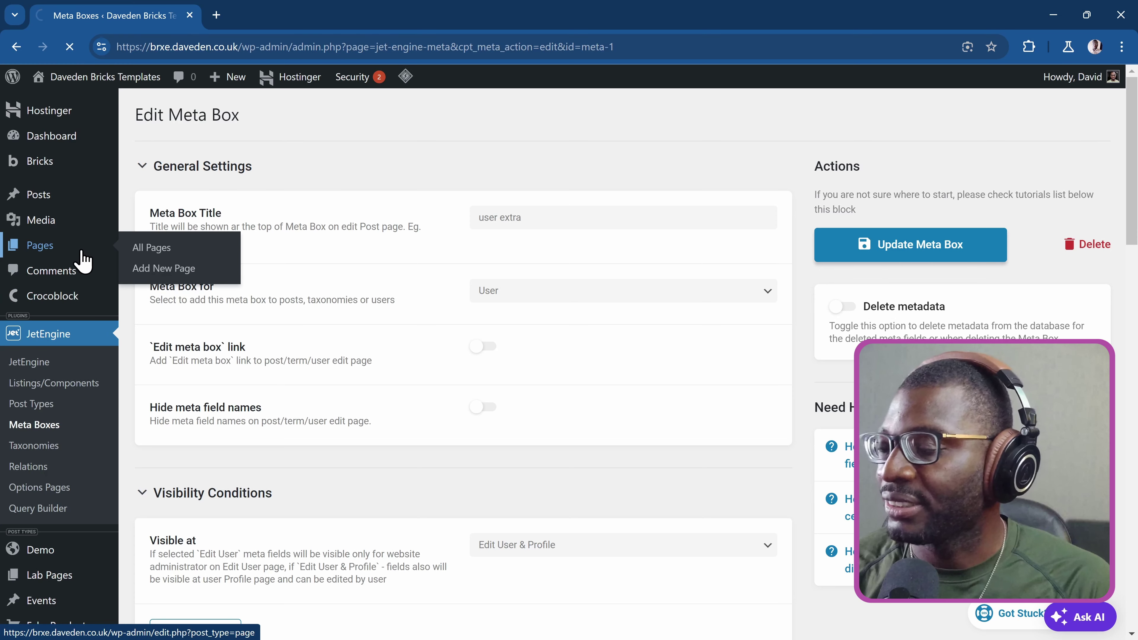
Open the Pro Forms page in Bricks Builder and select its form
{"action": "scroll", "coordinate": [412, 313], "scroll_direction": "down", "scroll_amount": 3}
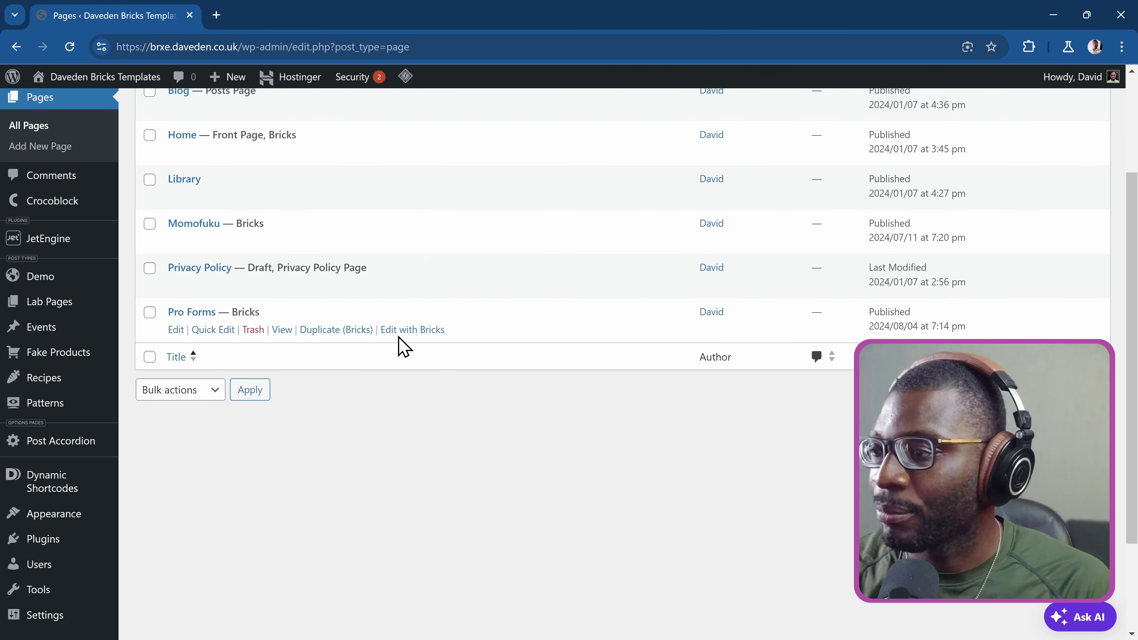
{"action": "left_click", "coordinate": [435, 334]}
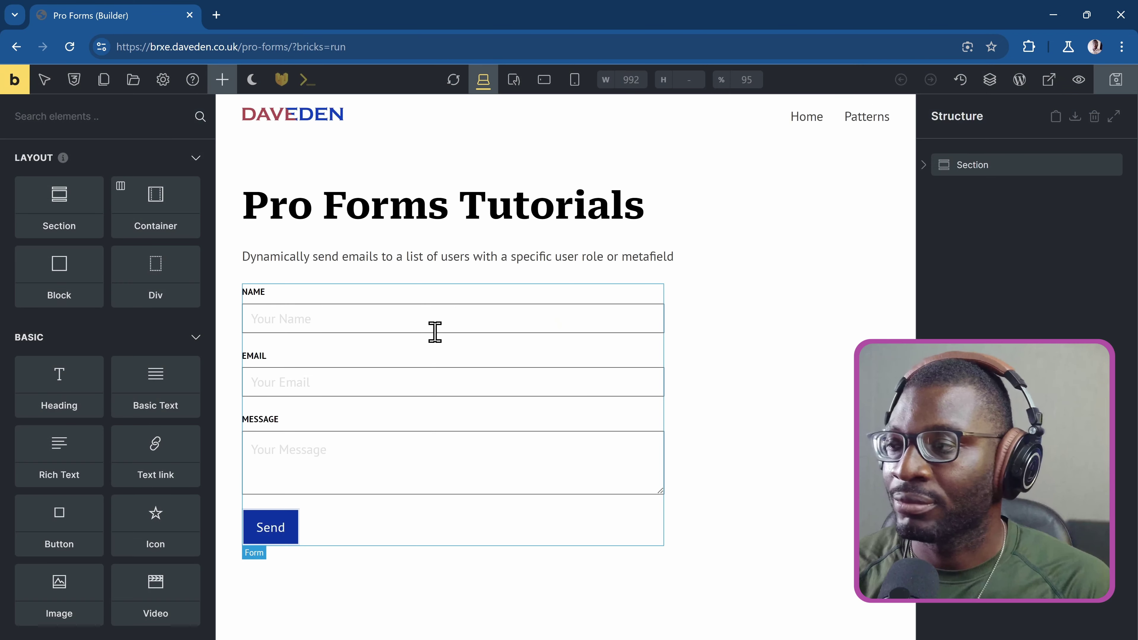
{"action": "left_click", "coordinate": [575, 299]}
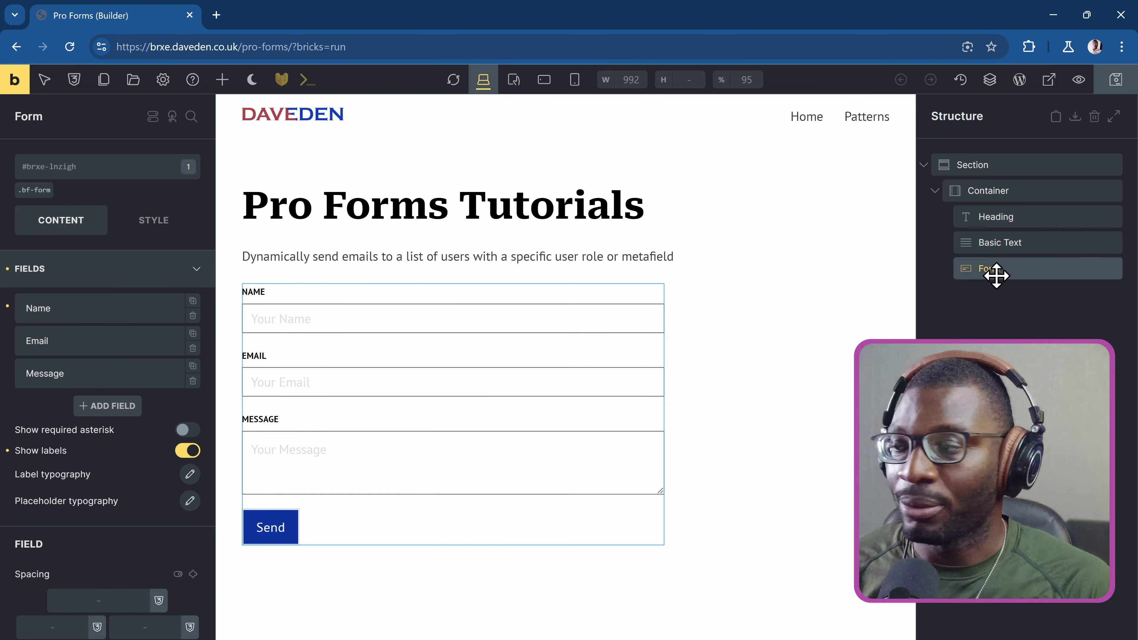
In the form's Actions > Email settings, set Send to email address to Custom email address
{"action": "scroll", "coordinate": [130, 444], "scroll_direction": "down", "scroll_amount": 8}
{"action": "scroll", "coordinate": [134, 450], "scroll_direction": "down", "scroll_amount": 2}
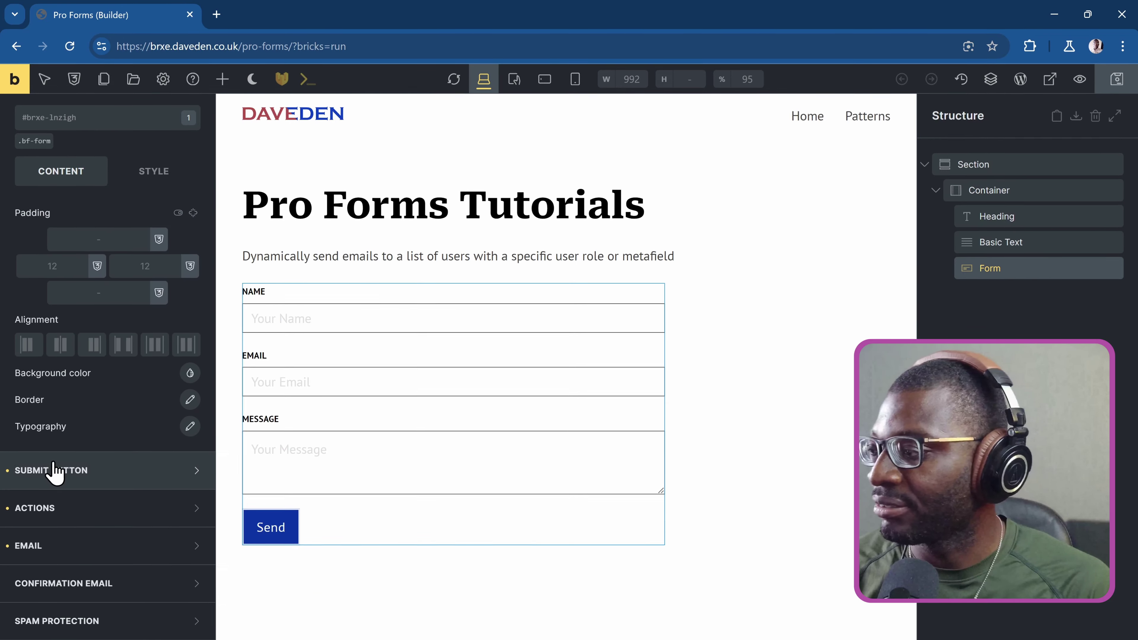
{"action": "left_click", "coordinate": [57, 505]}
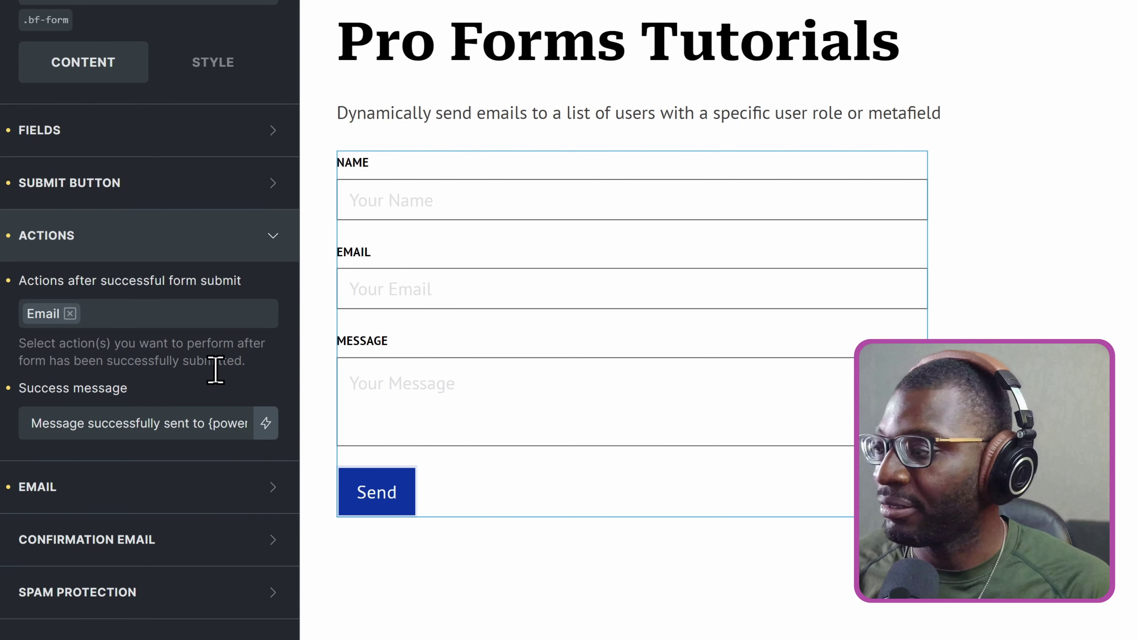
{"action": "left_click", "coordinate": [101, 492]}
{"action": "scroll", "coordinate": [136, 495], "scroll_direction": "down", "scroll_amount": 5}
{"action": "scroll", "coordinate": [137, 495], "scroll_direction": "up", "scroll_amount": 2}
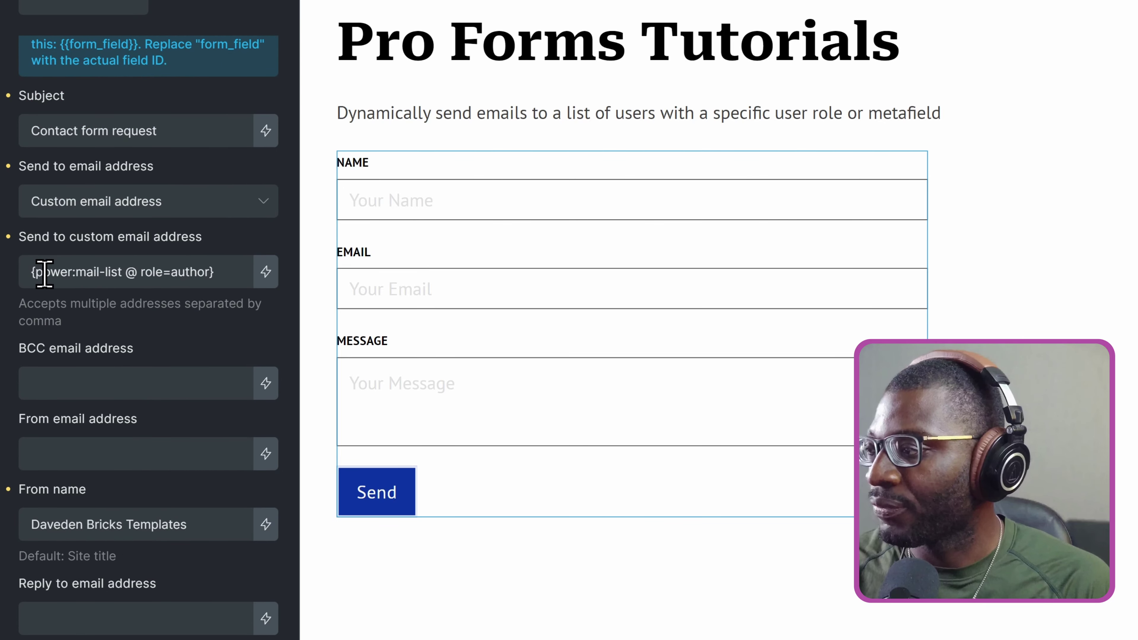
{"action": "left_click", "coordinate": [47, 206]}
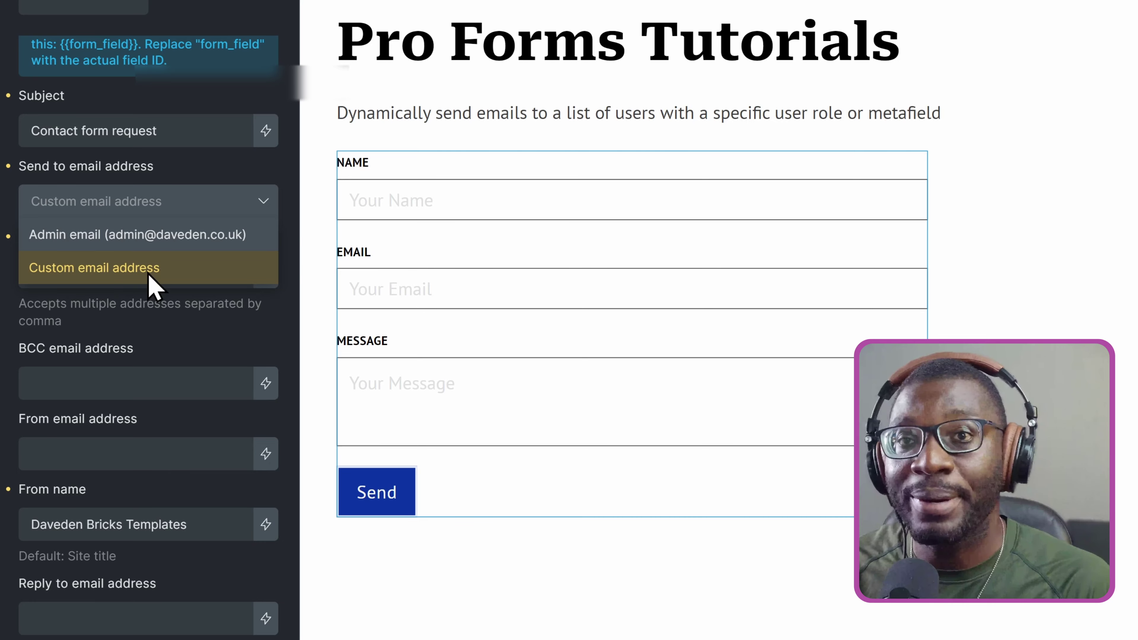
{"action": "left_click", "coordinate": [185, 279]}
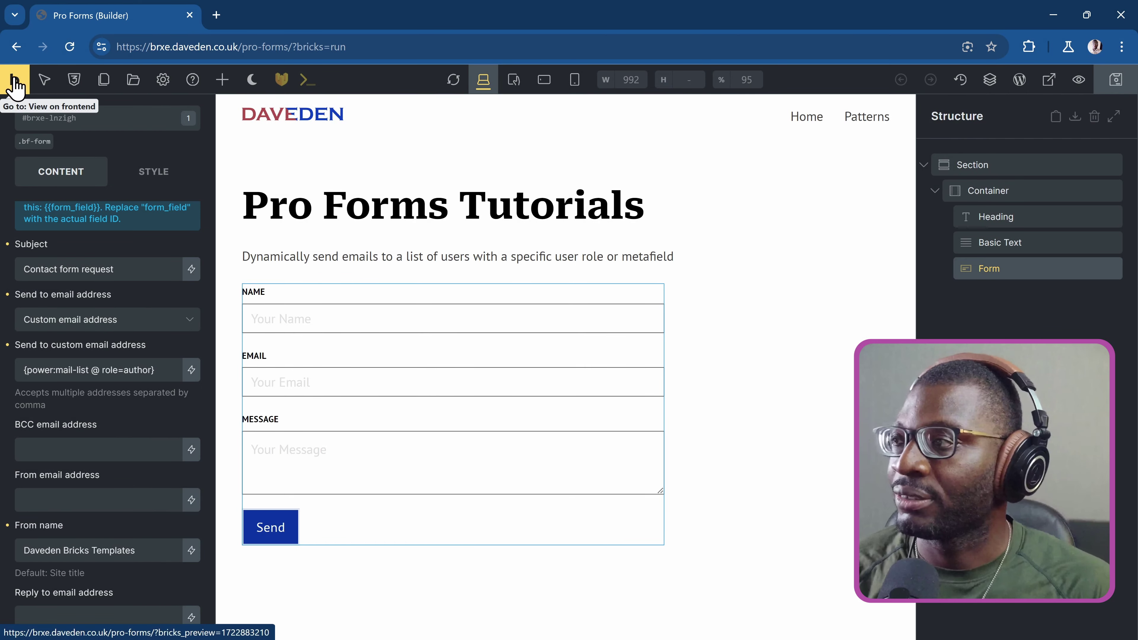
Go from the live page to Dynamic Shortcodes > Power Shortcodes in the dashboard
{"action": "left_click", "coordinate": [15, 83]}
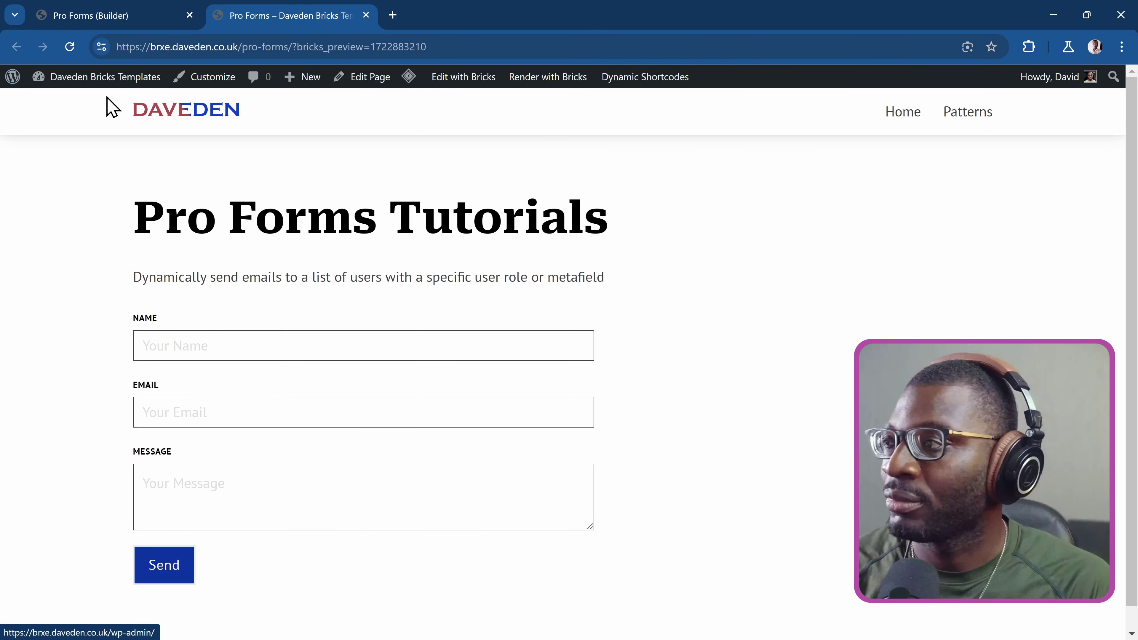
{"action": "left_click", "coordinate": [99, 88]}
{"action": "scroll", "coordinate": [89, 282], "scroll_direction": "down", "scroll_amount": 8}
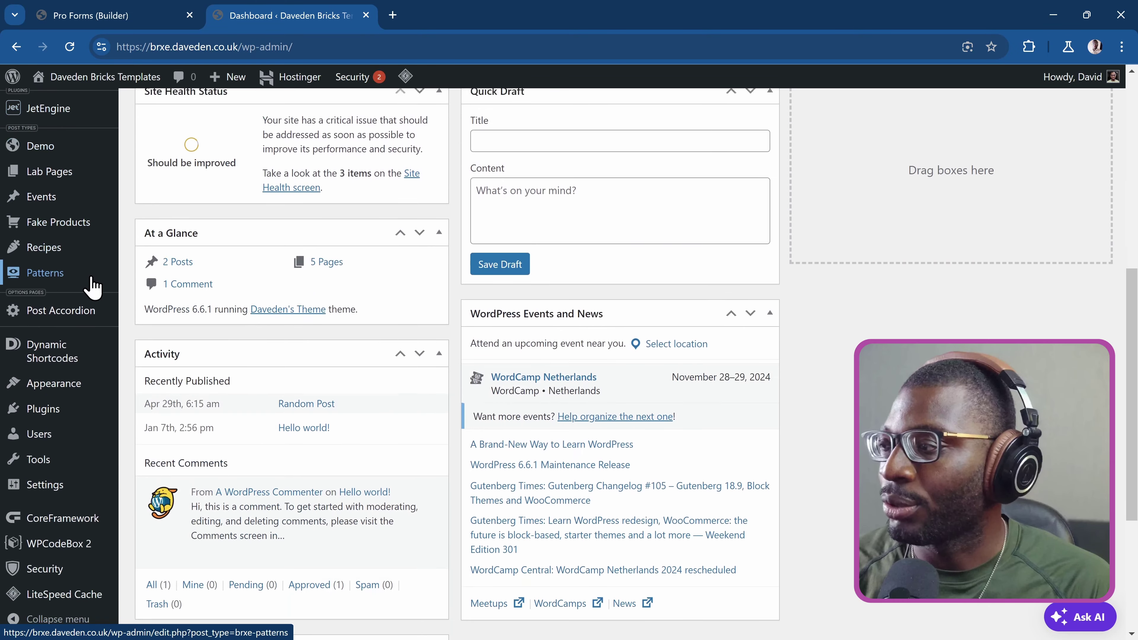
{"action": "mouse_move", "coordinate": [92, 291]}
{"action": "mouse_move", "coordinate": [91, 363]}
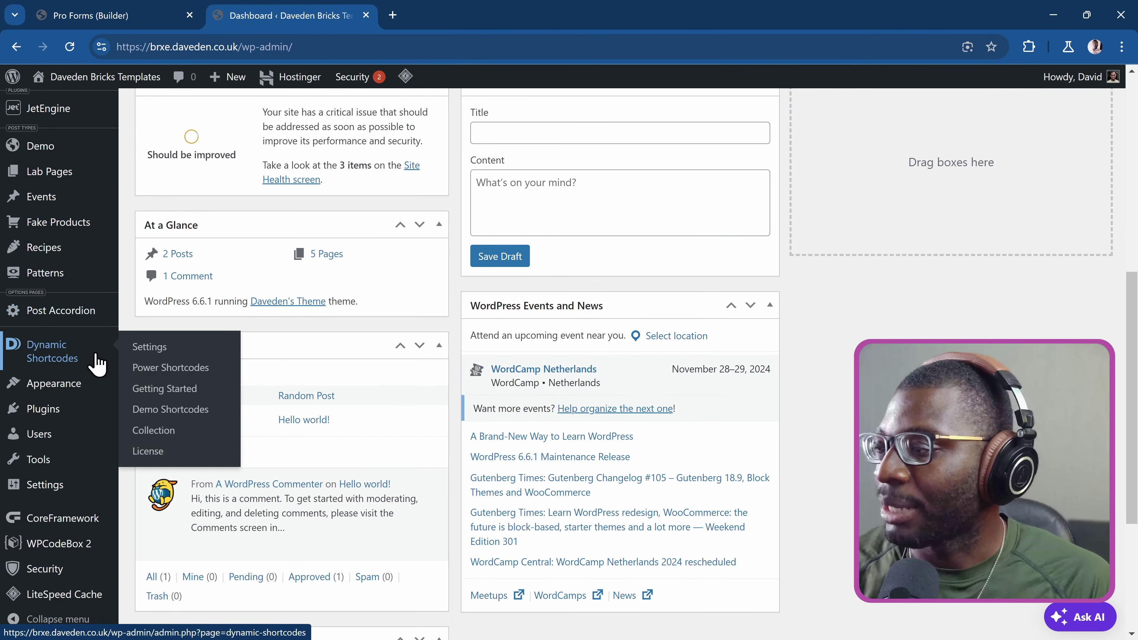
{"action": "left_click", "coordinate": [148, 376]}
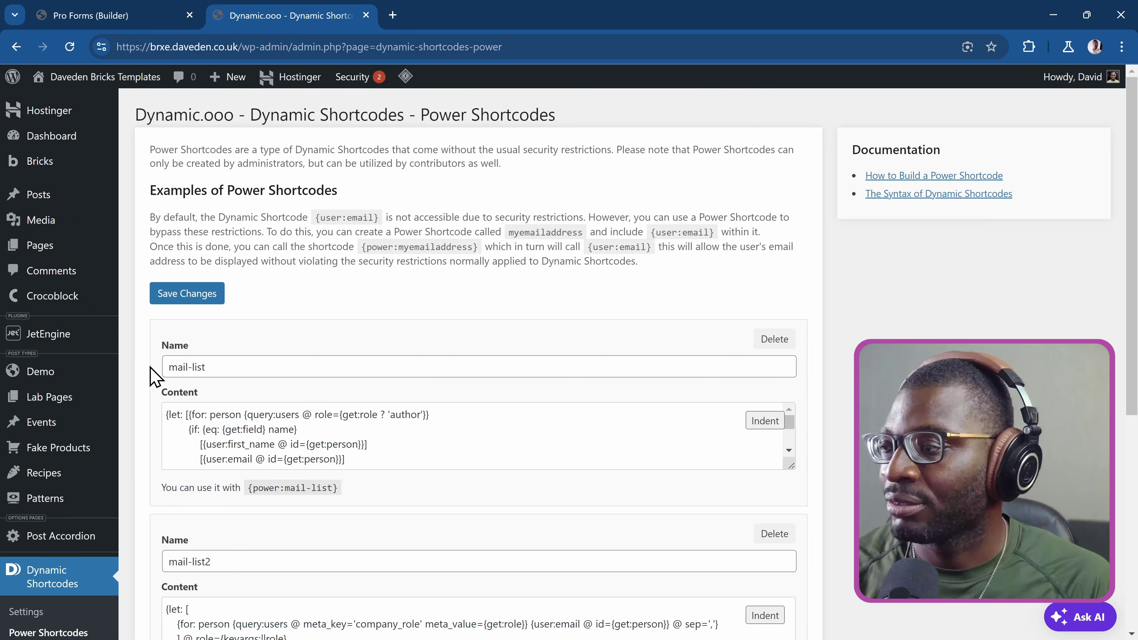
Delete the mail-list2 and mail-list power shortcodes, confirming each removal
{"action": "scroll", "coordinate": [152, 363], "scroll_direction": "down", "scroll_amount": 5}
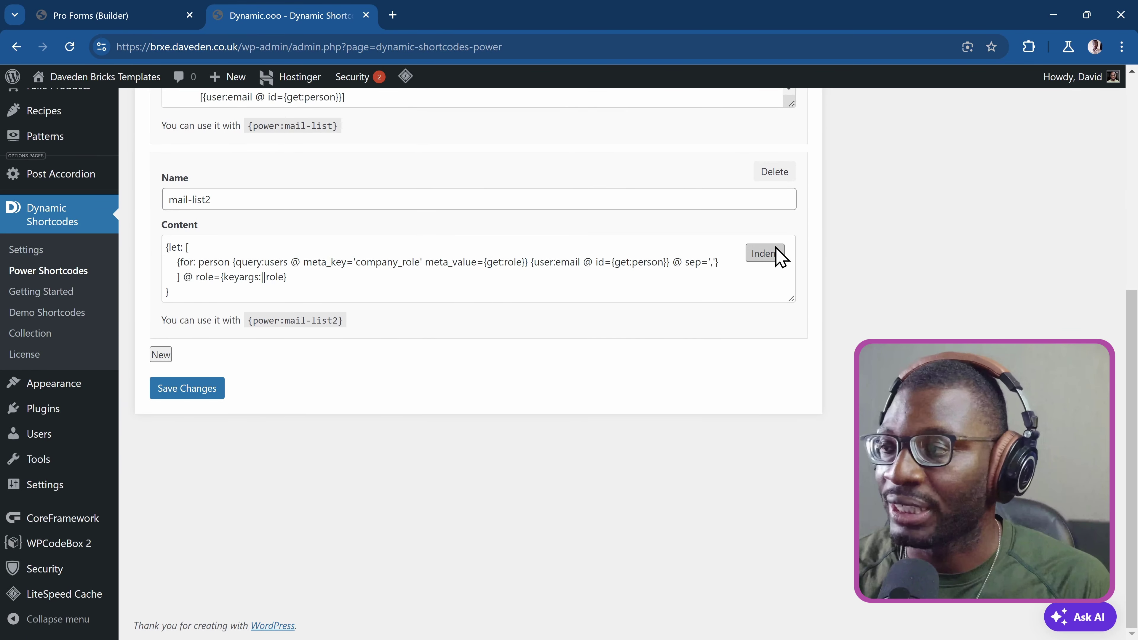
{"action": "left_click", "coordinate": [775, 175]}
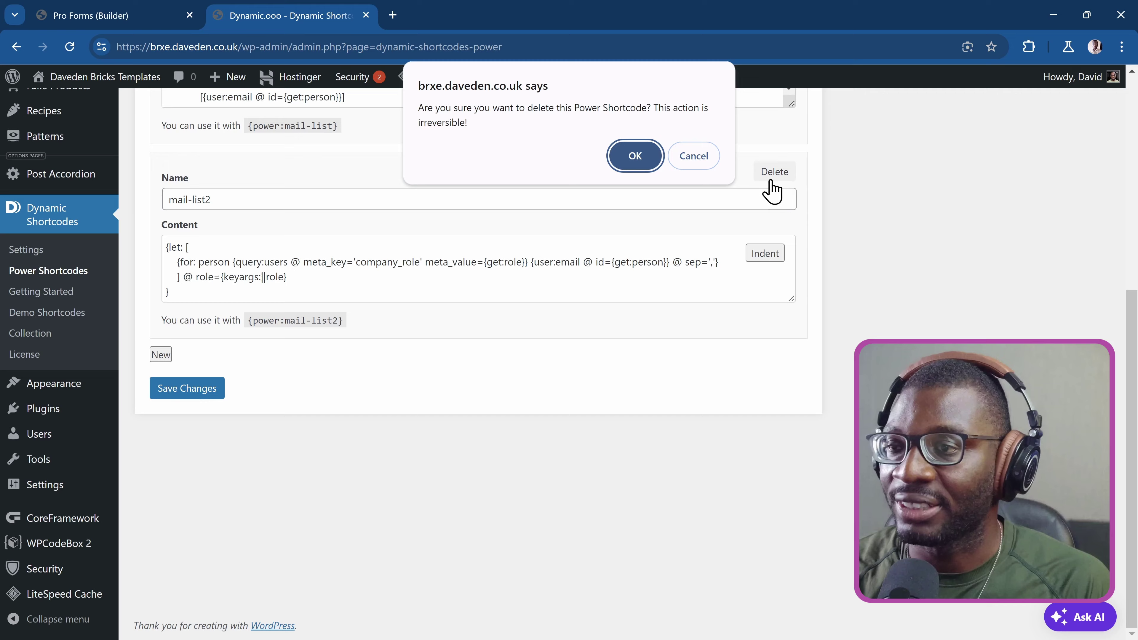
{"action": "left_click", "coordinate": [632, 155]}
{"action": "scroll", "coordinate": [674, 224], "scroll_direction": "up", "scroll_amount": 5}
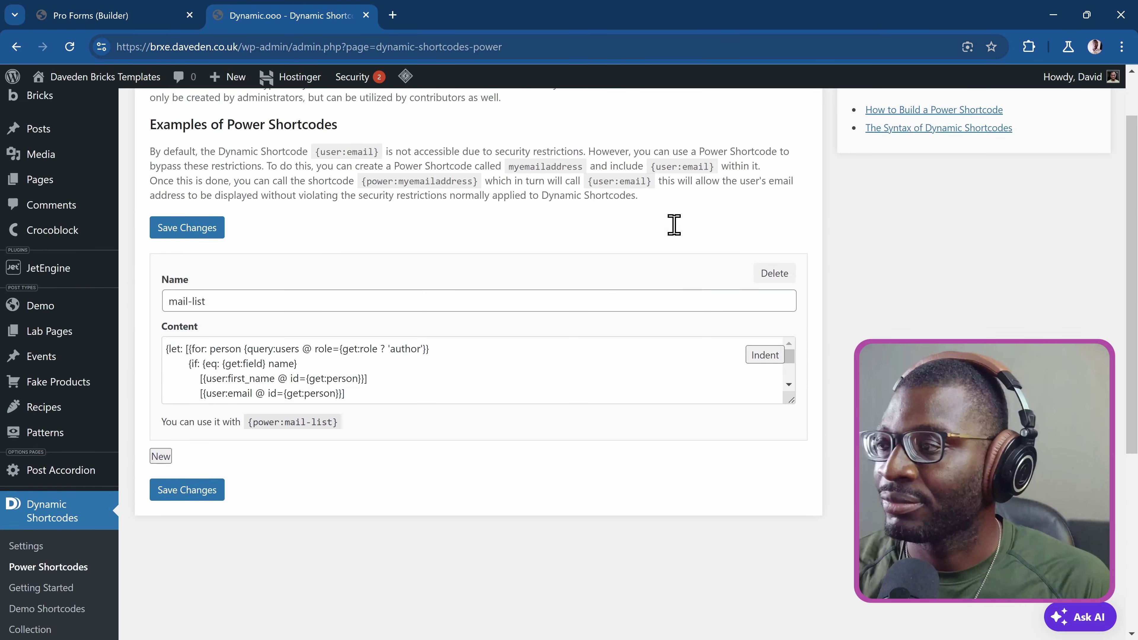
{"action": "left_click", "coordinate": [774, 275]}
{"action": "left_click", "coordinate": [644, 167]}
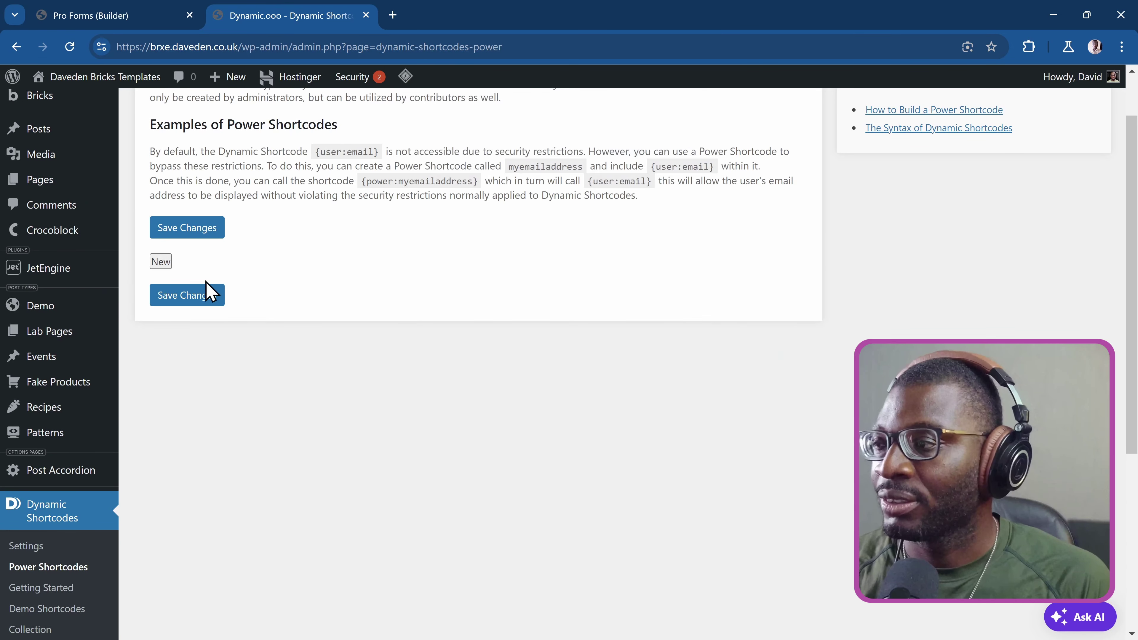
Add a new power shortcode named mail-list and open a tab for documentation
{"action": "left_click", "coordinate": [162, 262]}
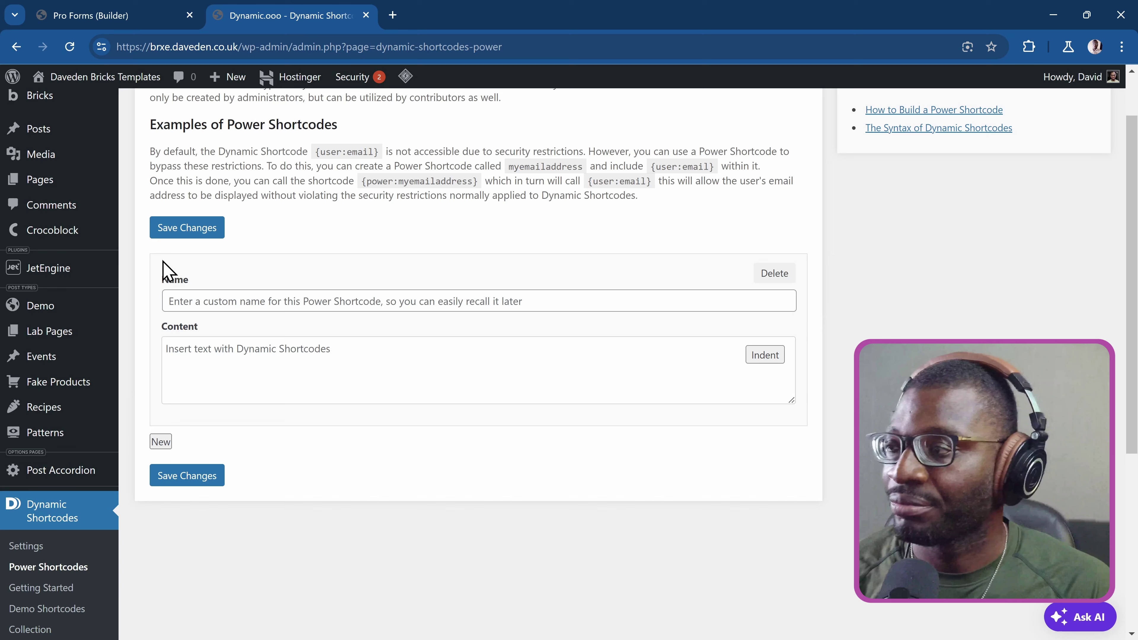
{"action": "left_click", "coordinate": [278, 304]}
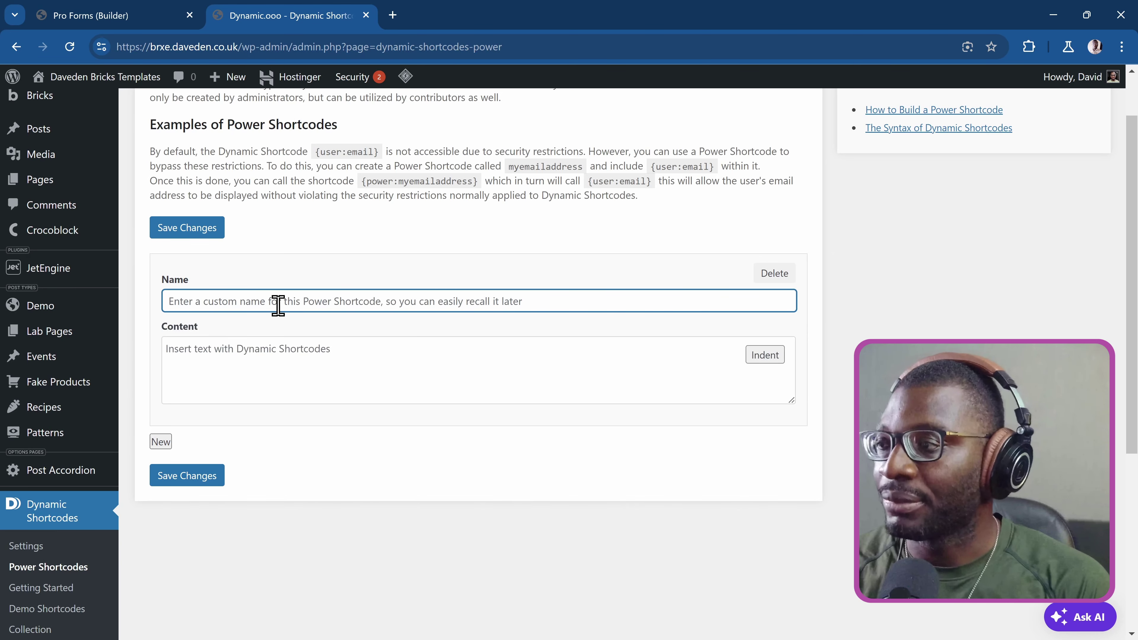
{"action": "type", "text": "mail-"}
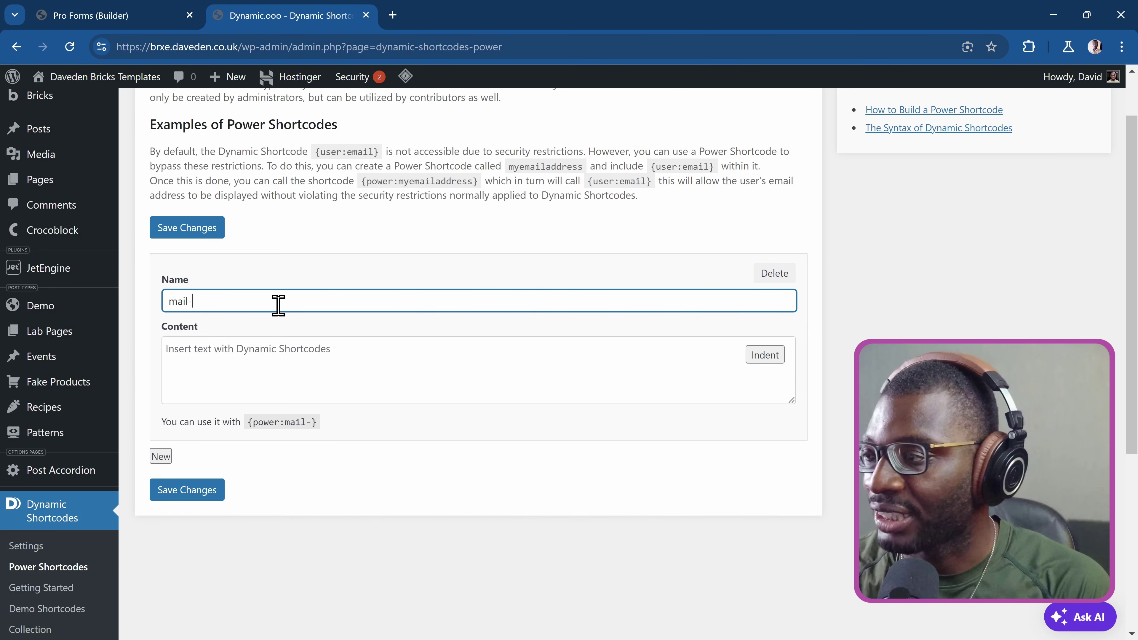
{"action": "type", "text": "list"}
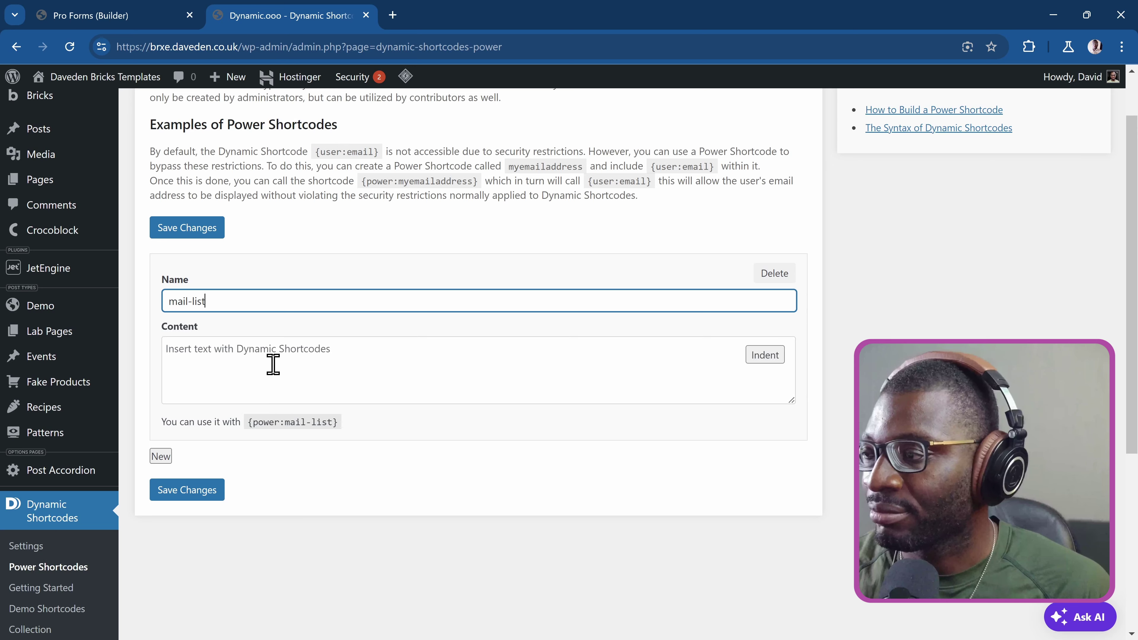
{"action": "left_click", "coordinate": [273, 364]}
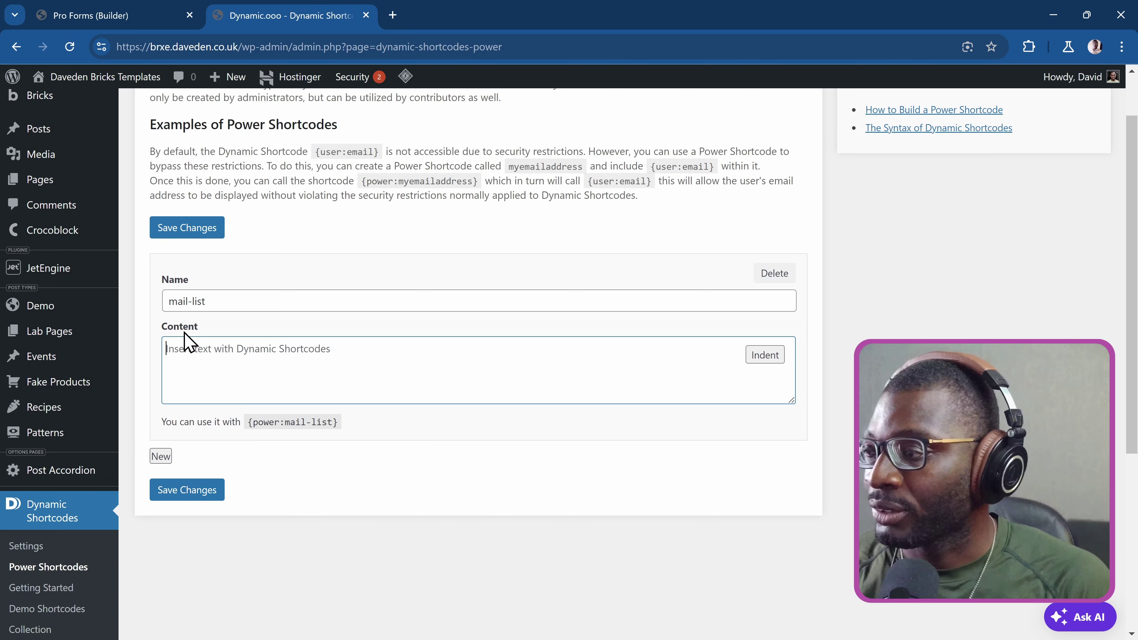
{"action": "scroll", "coordinate": [231, 356], "scroll_direction": "down", "scroll_amount": 5}
{"action": "scroll", "coordinate": [231, 356], "scroll_direction": "up", "scroll_amount": 3}
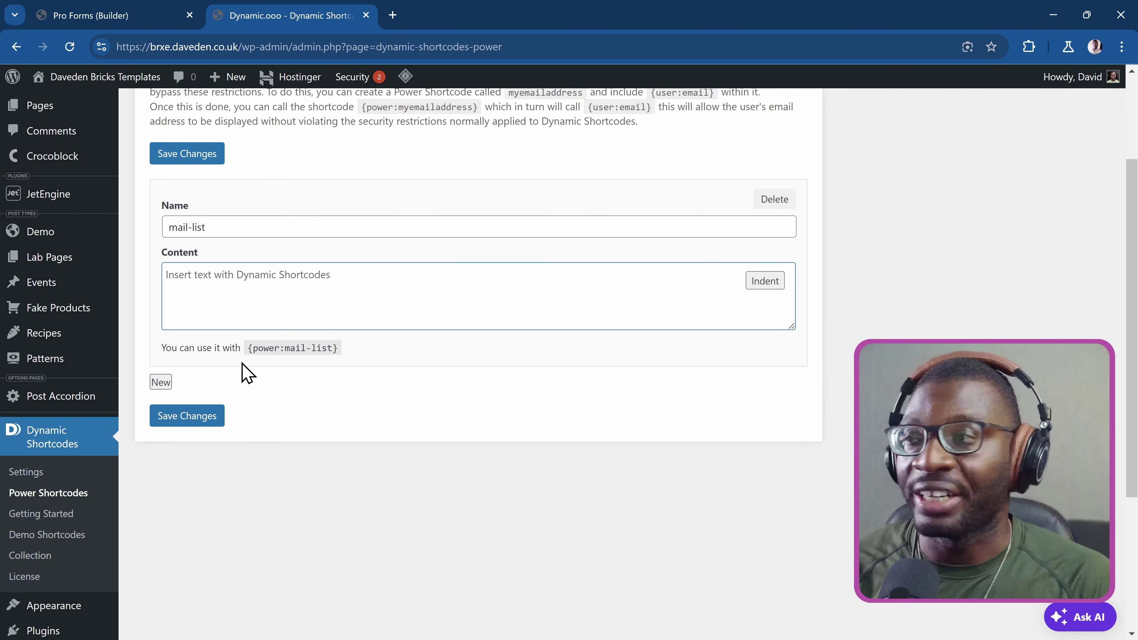
{"action": "scroll", "coordinate": [217, 365], "scroll_direction": "up", "scroll_amount": 1}
{"action": "scroll", "coordinate": [218, 365], "scroll_direction": "up", "scroll_amount": 3}
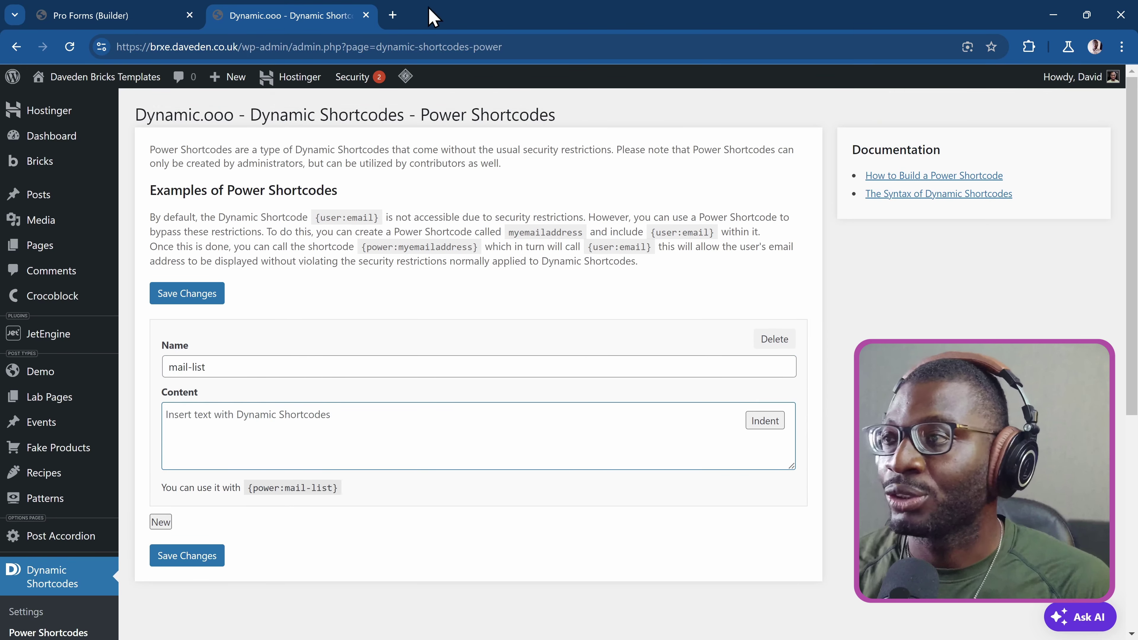
{"action": "left_click", "coordinate": [392, 14]}
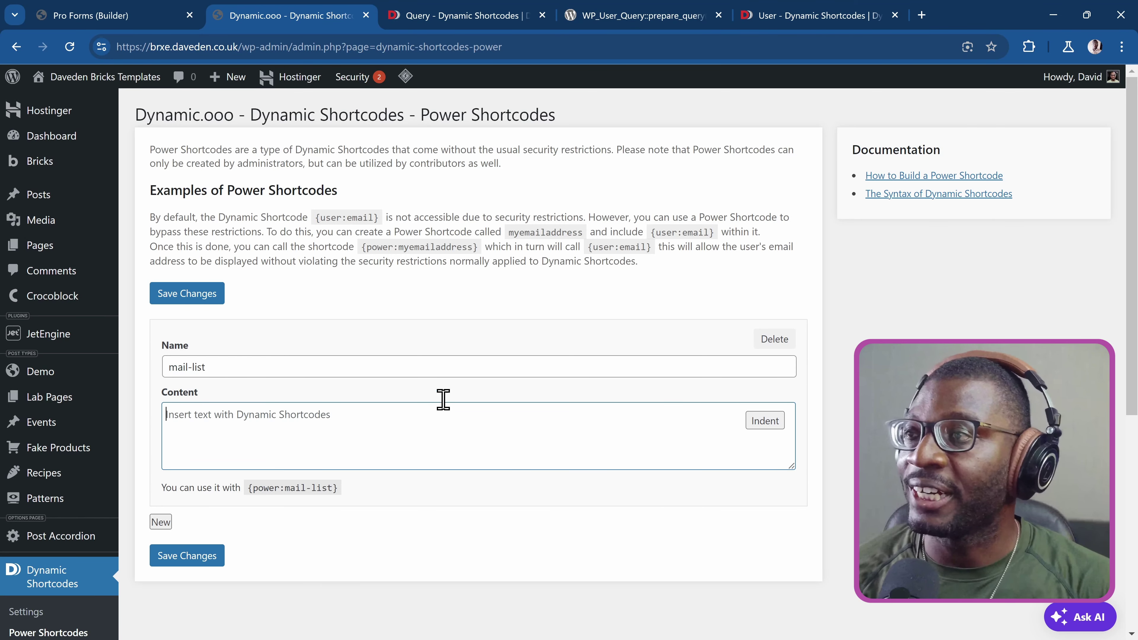
Show the Query Dynamic Shortcodes article's {query:type} syntax and Key Arguments sections
{"action": "left_click", "coordinate": [448, 14]}
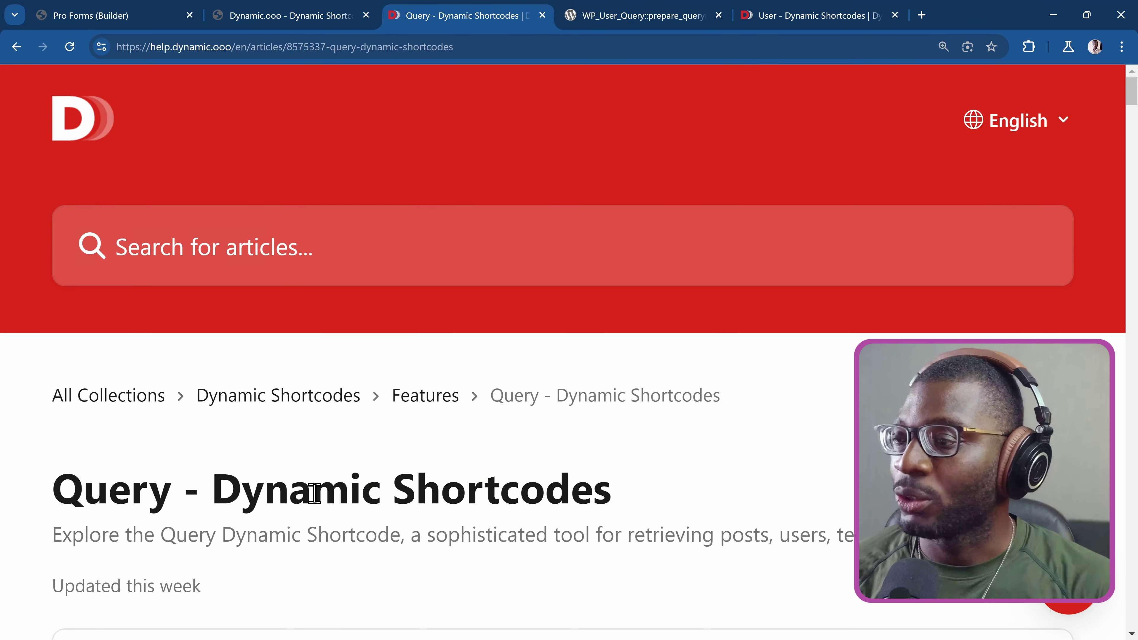
{"action": "scroll", "coordinate": [422, 475], "scroll_direction": "down", "scroll_amount": 5}
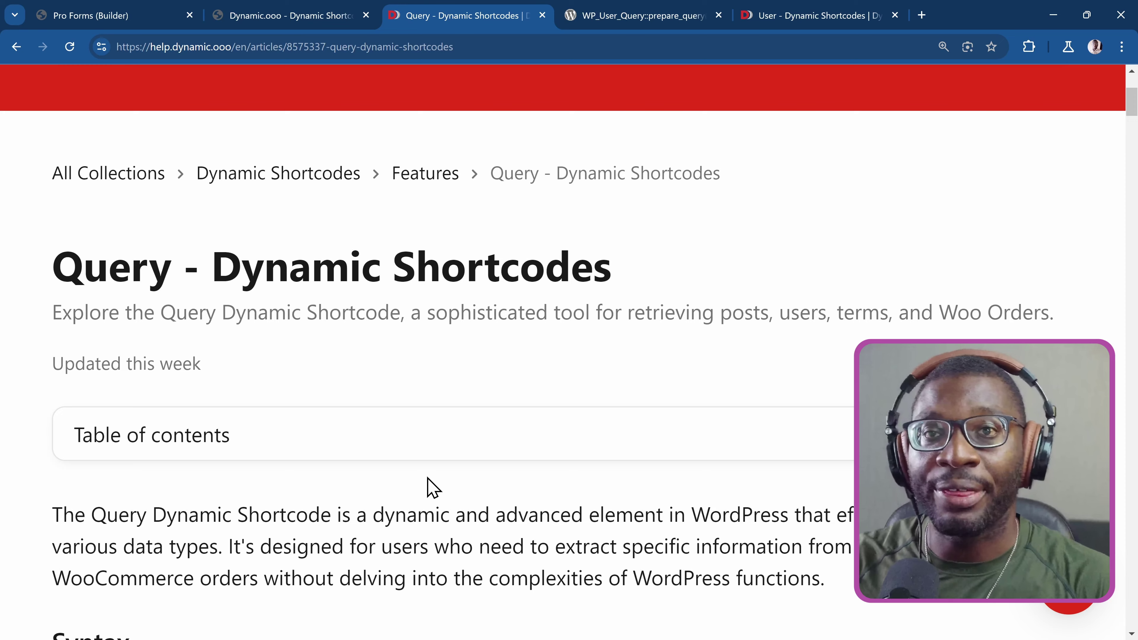
{"action": "scroll", "coordinate": [429, 483], "scroll_direction": "down", "scroll_amount": 6}
{"action": "scroll", "coordinate": [429, 484], "scroll_direction": "down", "scroll_amount": 5}
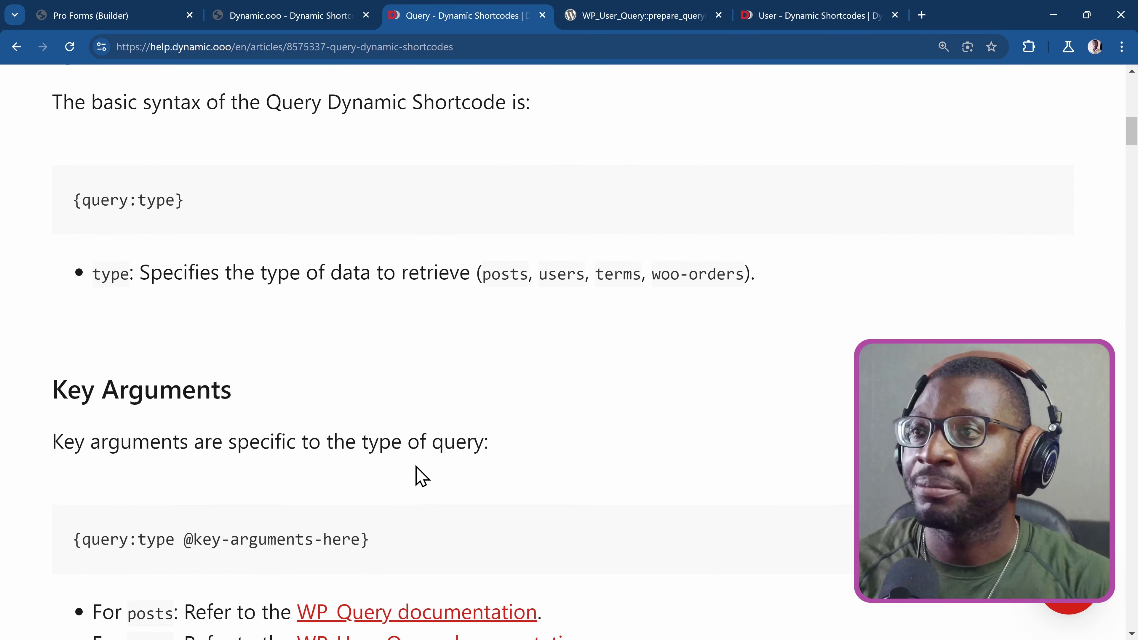
Review WP_User_Query::prepare_query parameters role, meta_key, meta_value and meta_compare
{"action": "left_click", "coordinate": [638, 18]}
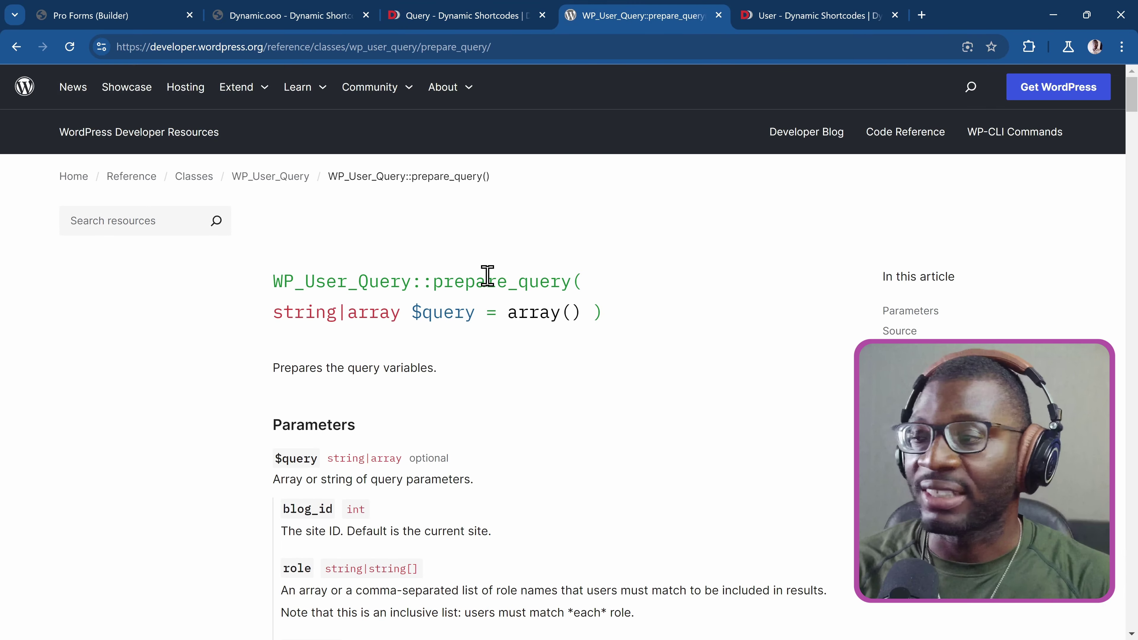
{"action": "scroll", "coordinate": [486, 277], "scroll_direction": "down", "scroll_amount": 3}
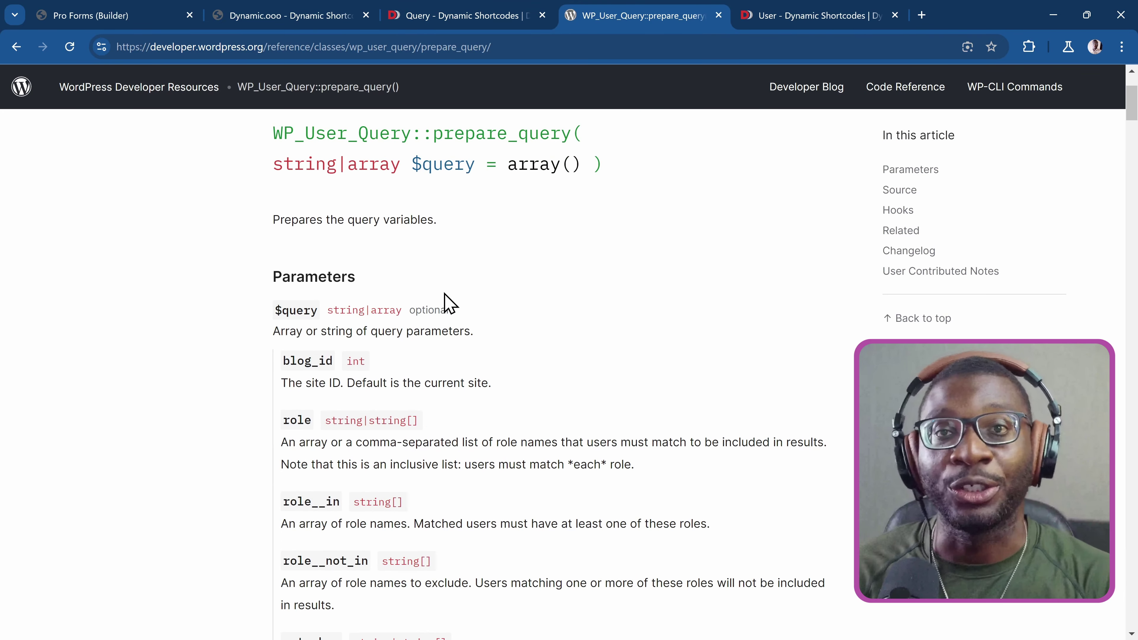
{"action": "scroll", "coordinate": [446, 300], "scroll_direction": "down", "scroll_amount": 3}
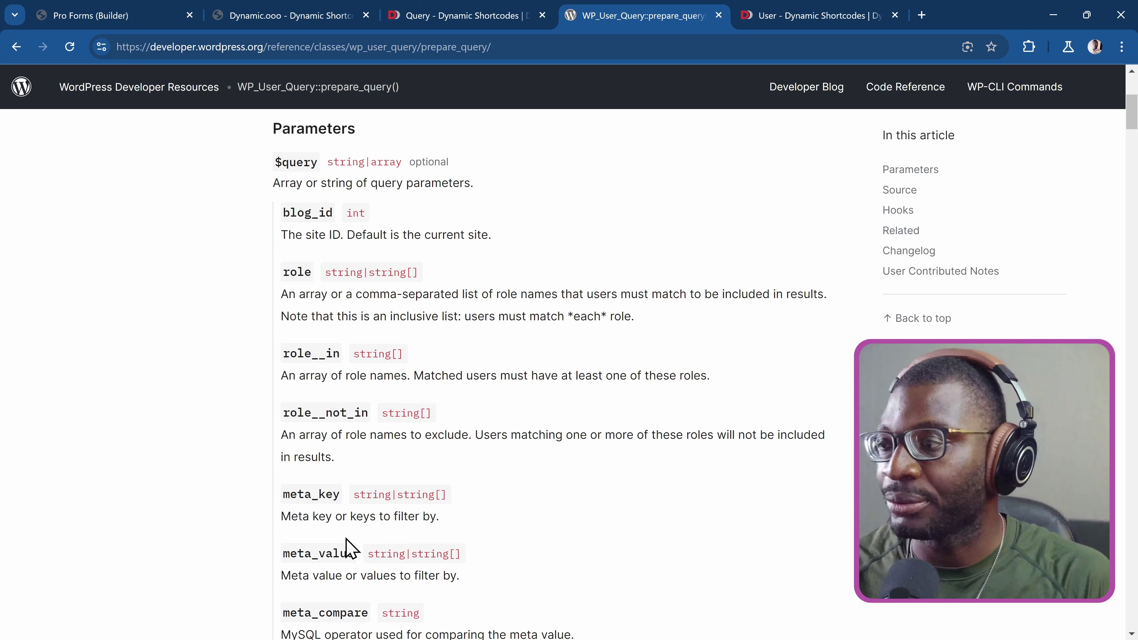
{"action": "scroll", "coordinate": [348, 544], "scroll_direction": "down", "scroll_amount": 1}
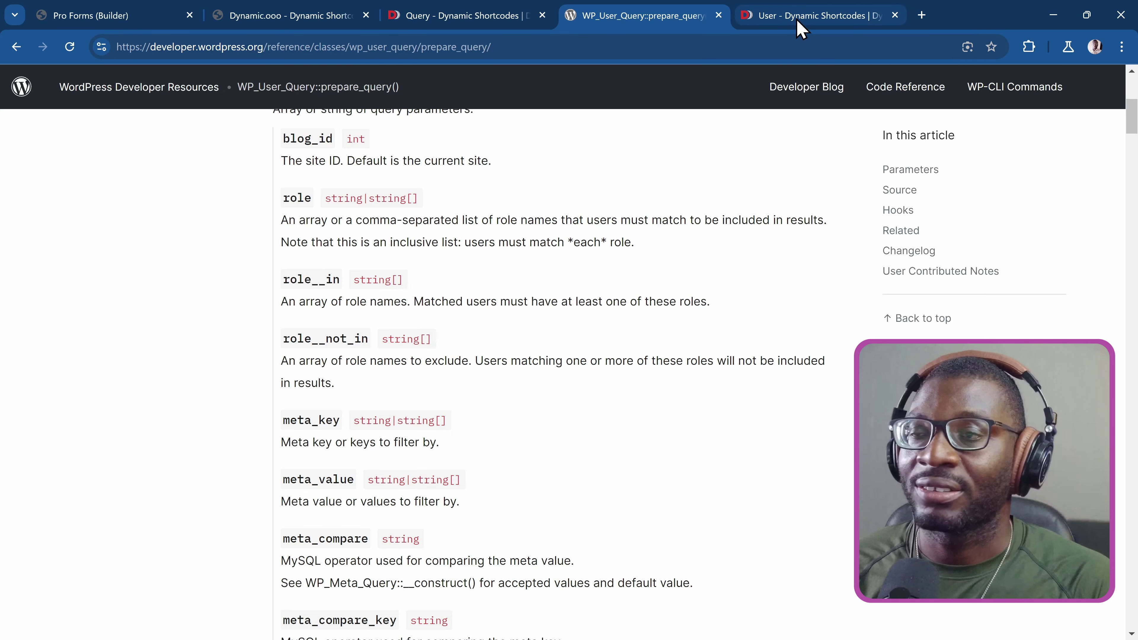
{"action": "left_click", "coordinate": [801, 27]}
Scroll the User Dynamic Shortcodes article to its {user:email}, {user:ID} and {user:display_name} examples
{"action": "scroll", "coordinate": [386, 343], "scroll_direction": "down", "scroll_amount": 5}
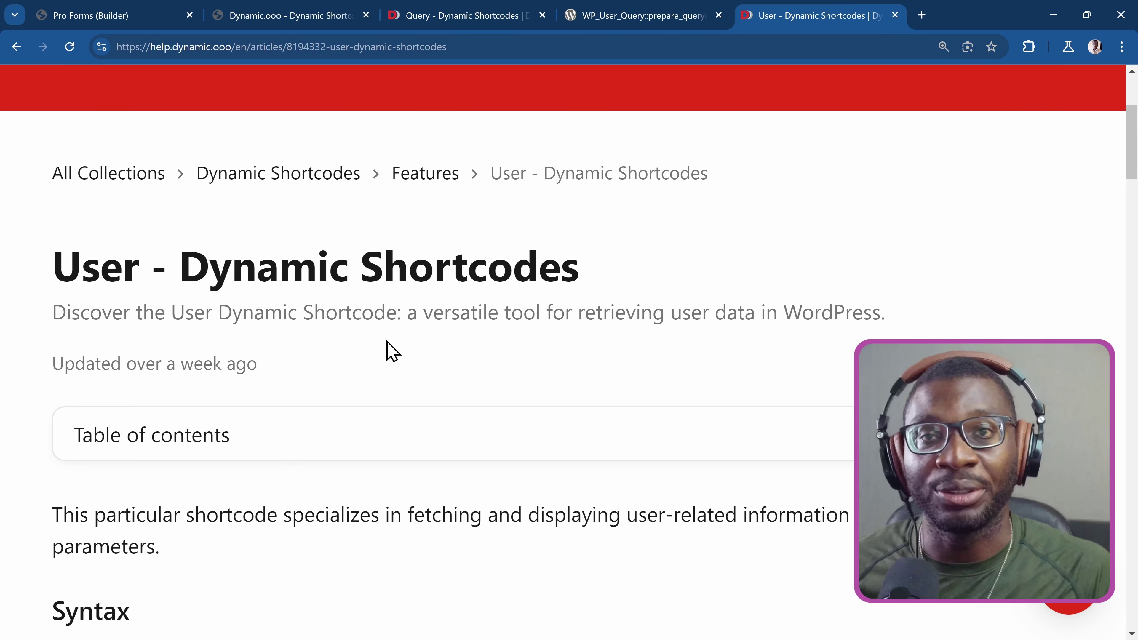
{"action": "scroll", "coordinate": [371, 342], "scroll_direction": "down", "scroll_amount": 7}
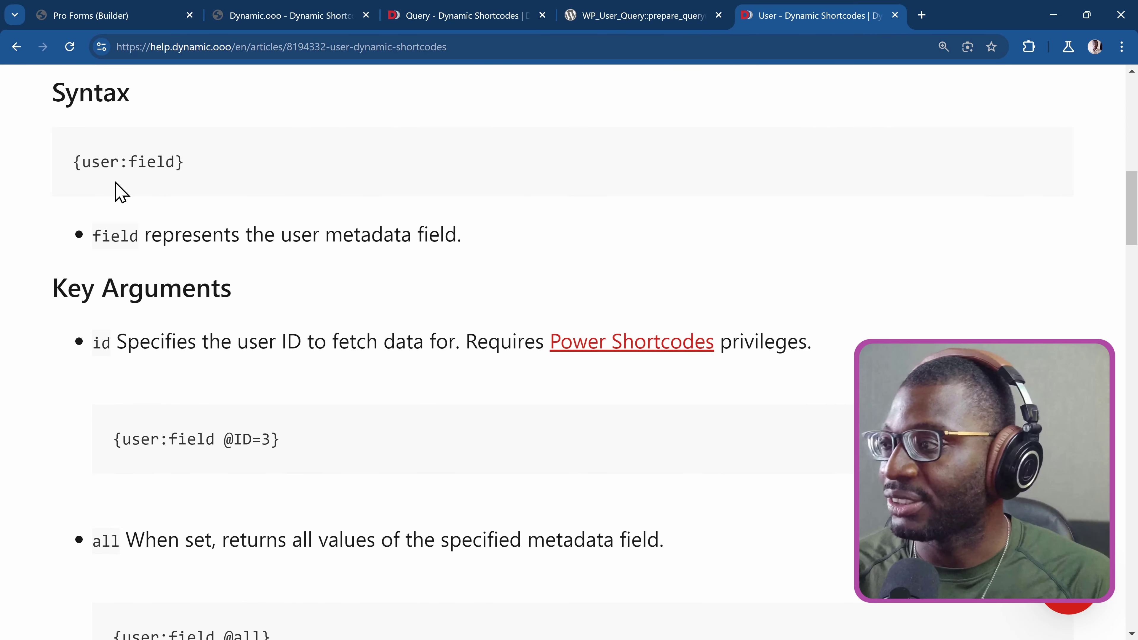
{"action": "scroll", "coordinate": [211, 197], "scroll_direction": "down", "scroll_amount": 2}
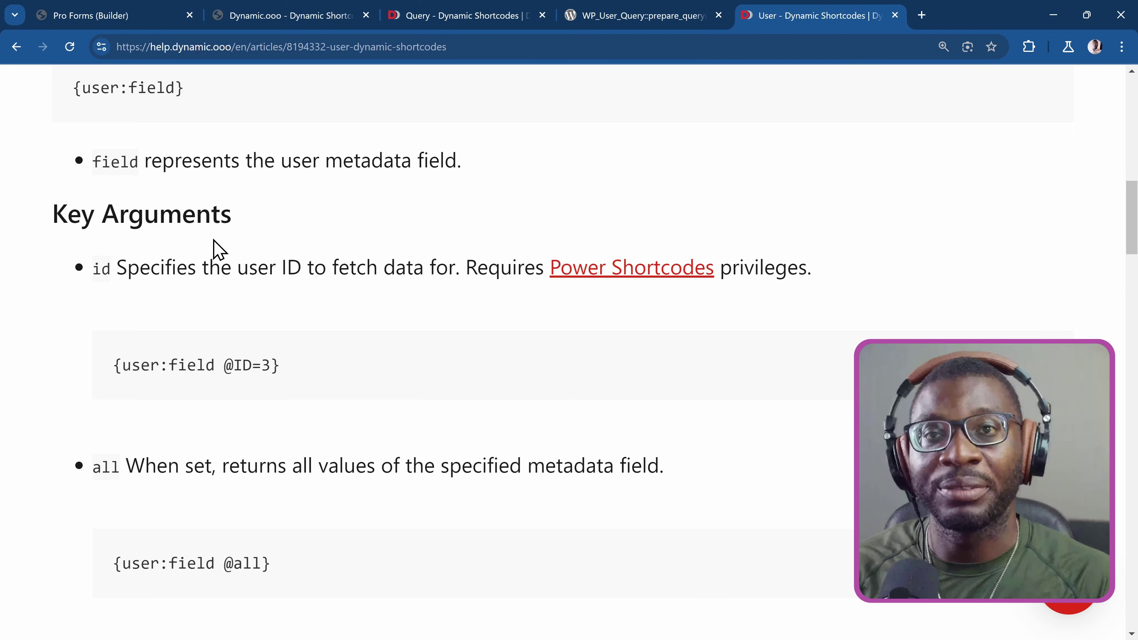
{"action": "scroll", "coordinate": [168, 266], "scroll_direction": "up", "scroll_amount": 3}
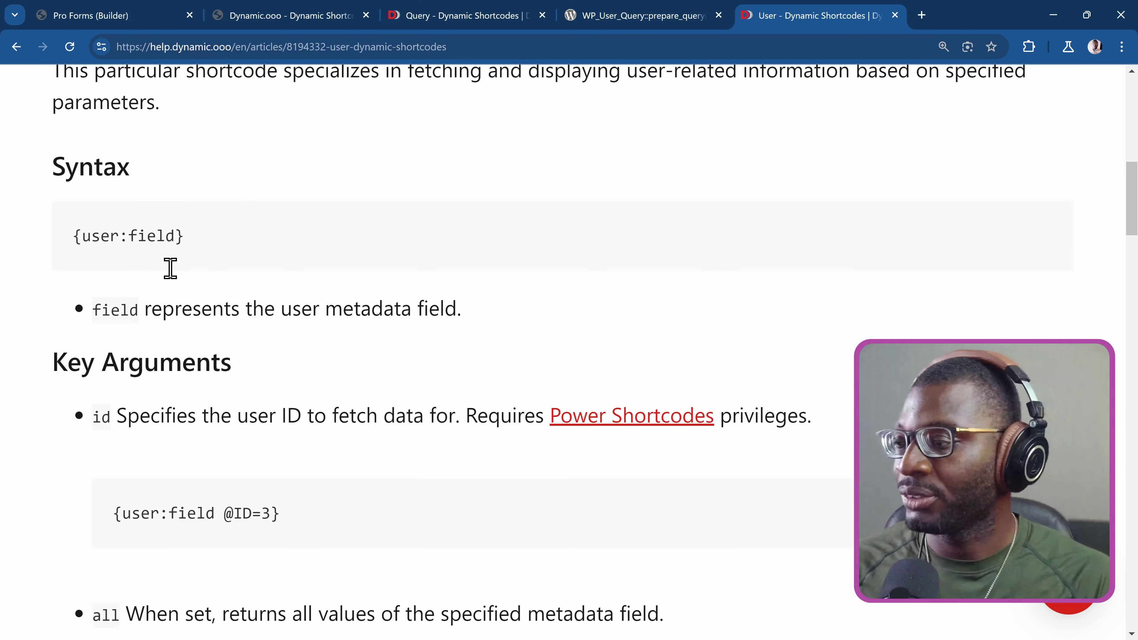
{"action": "scroll", "coordinate": [170, 268], "scroll_direction": "down", "scroll_amount": 6}
{"action": "scroll", "coordinate": [170, 269], "scroll_direction": "down", "scroll_amount": 12}
{"action": "scroll", "coordinate": [170, 279], "scroll_direction": "up", "scroll_amount": 3}
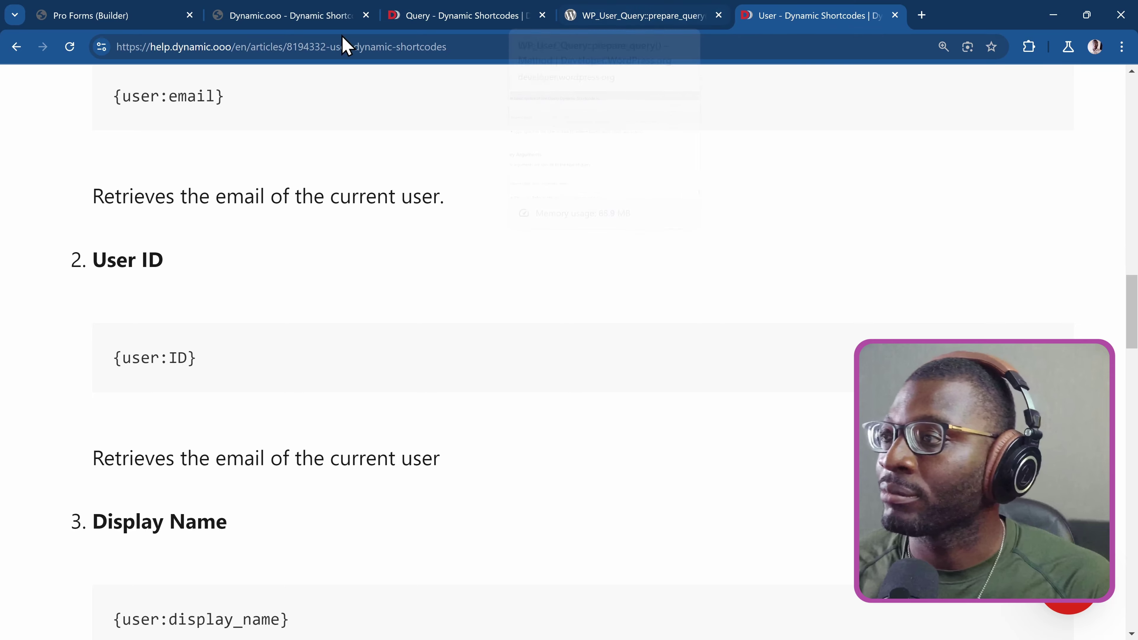
Enter {query:users @ role=author} in the mail-list shortcode's Content box, zooming to 125%
{"action": "left_click", "coordinate": [263, 15]}
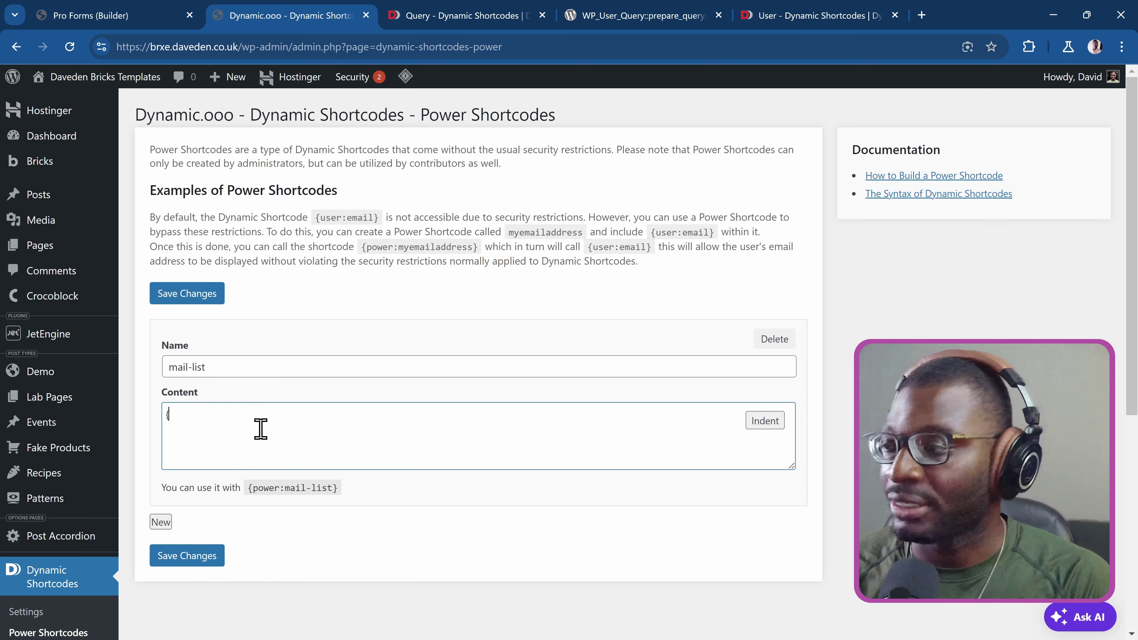
{"action": "type", "text": "{query"}
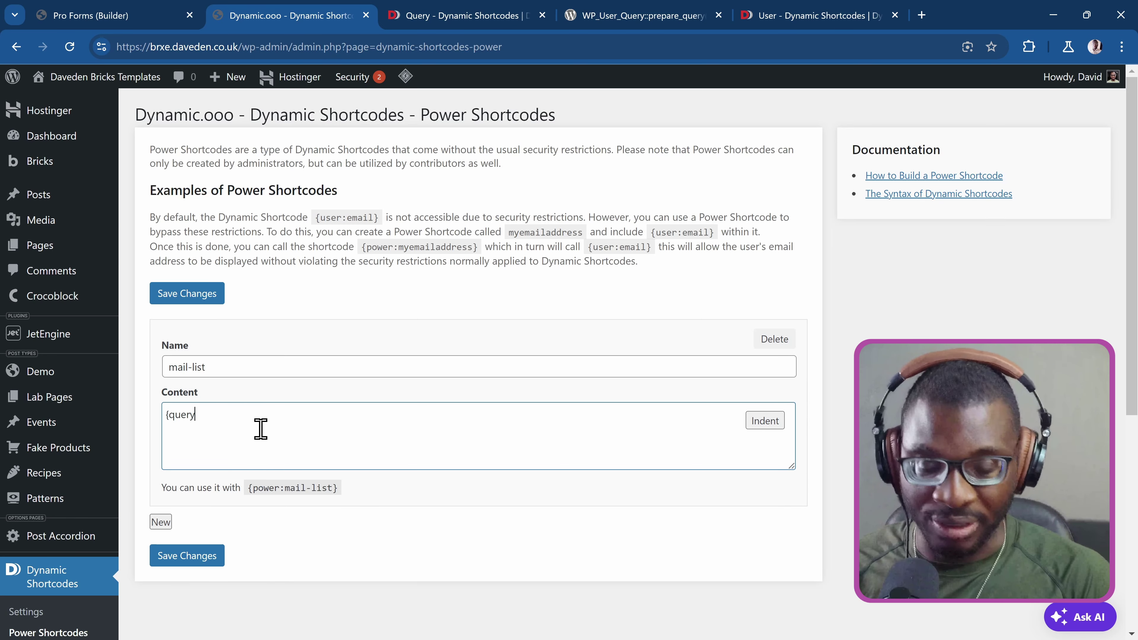
{"action": "key", "text": "ctrl+plus"}
{"action": "key", "text": "ctrl+plus"}
{"action": "scroll", "coordinate": [305, 424], "scroll_direction": "down", "scroll_amount": 4}
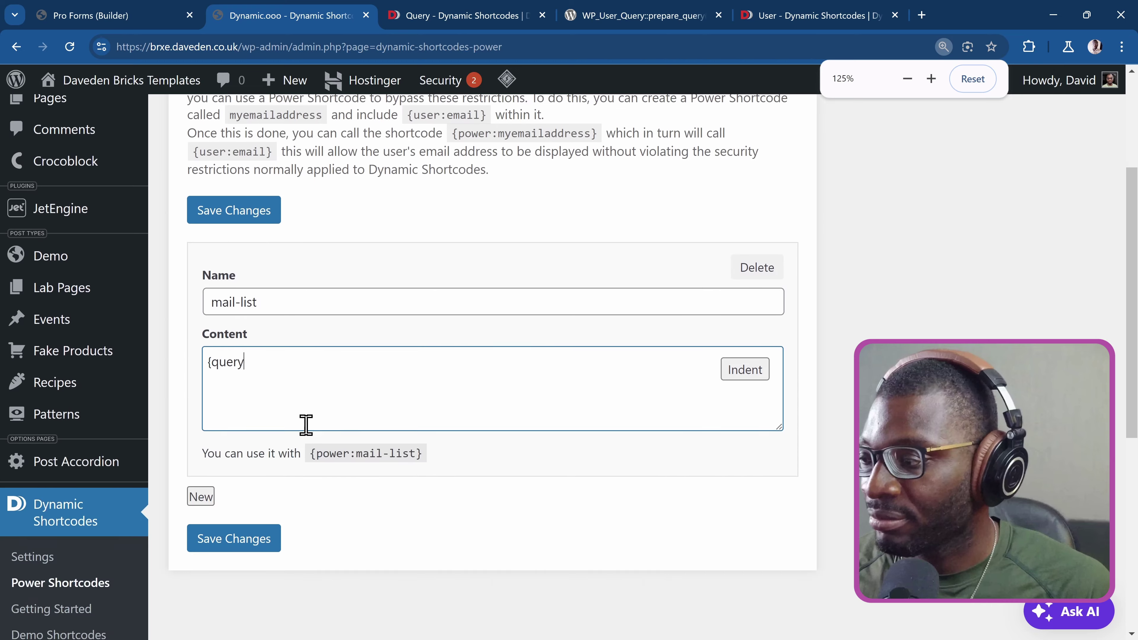
{"action": "type", "text": ":"}
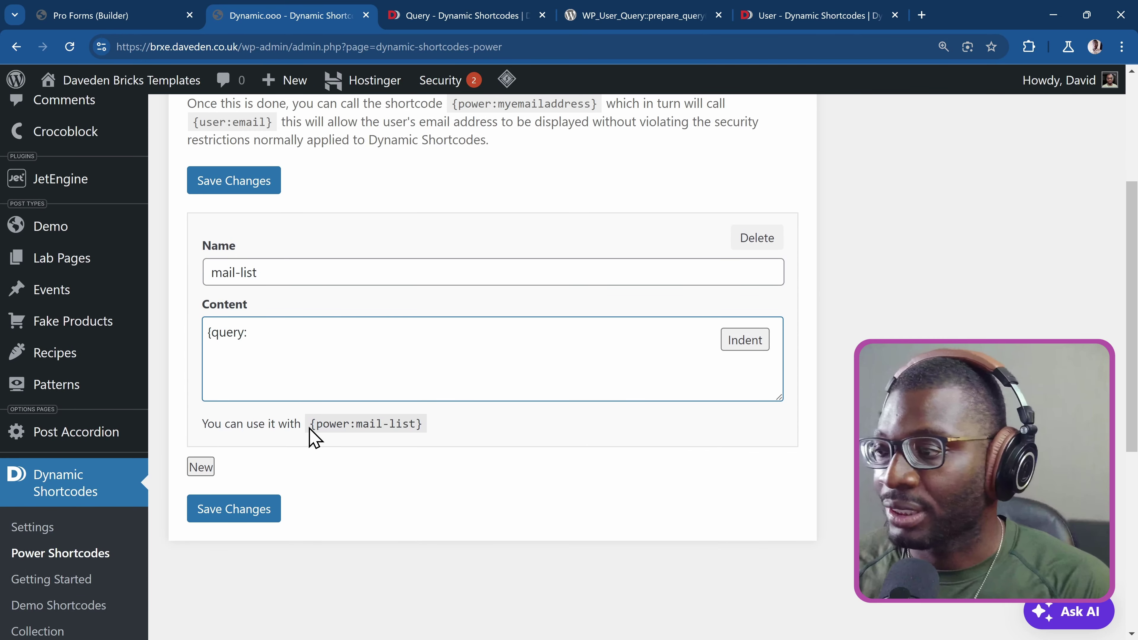
{"action": "type", "text": "users"}
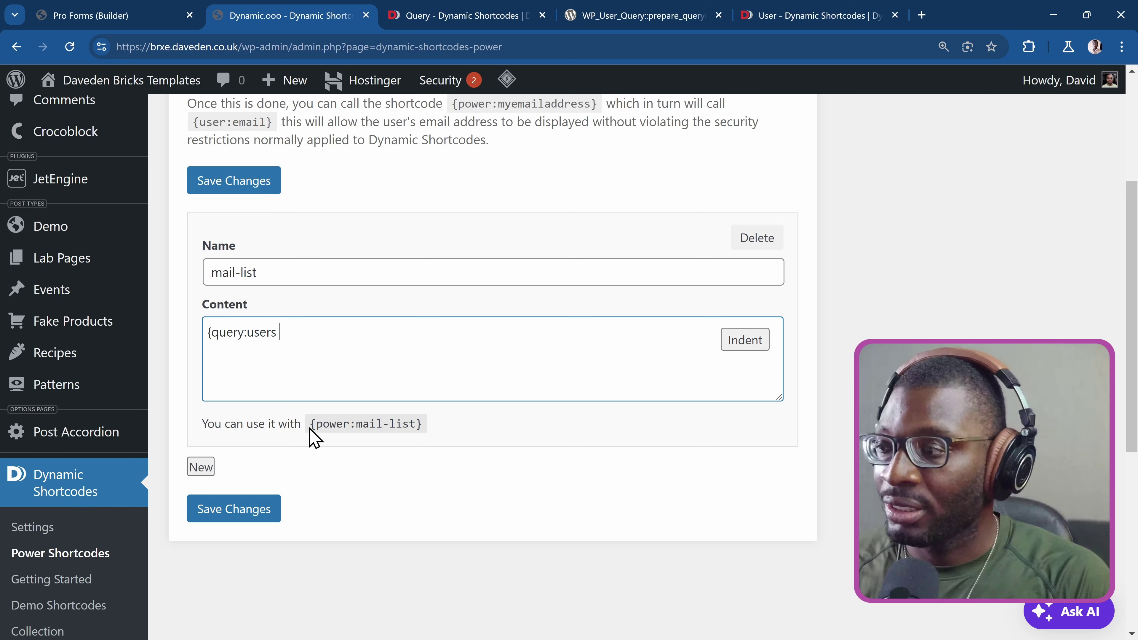
{"action": "type", "text": " }"}
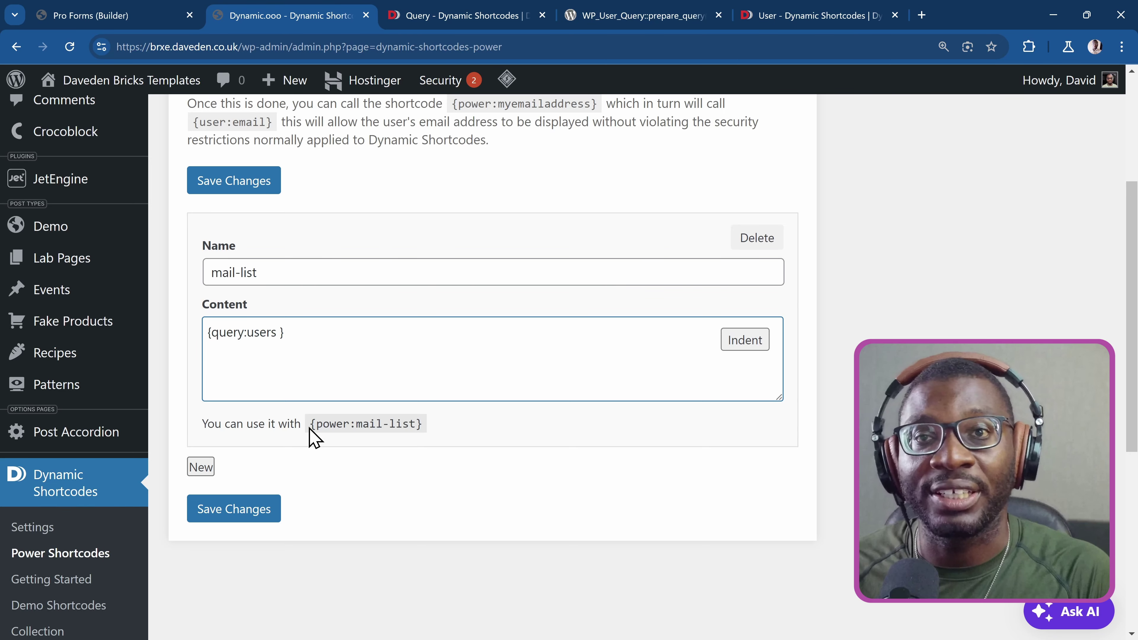
{"action": "type", "text": "@ "}
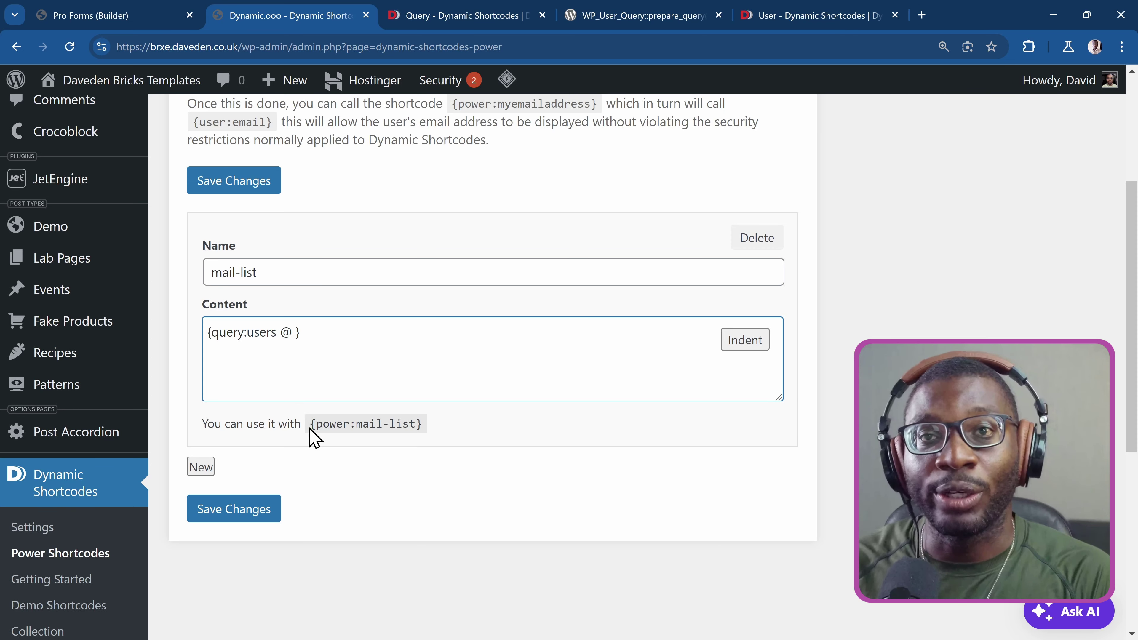
{"action": "type", "text": "role="}
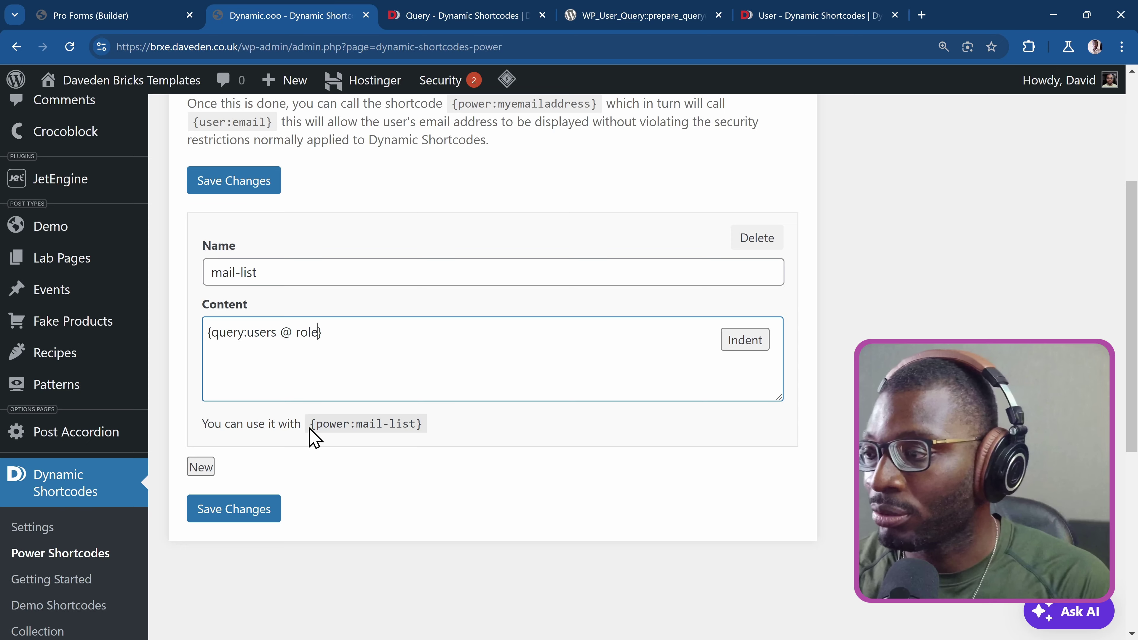
{"action": "type", "text": "author"}
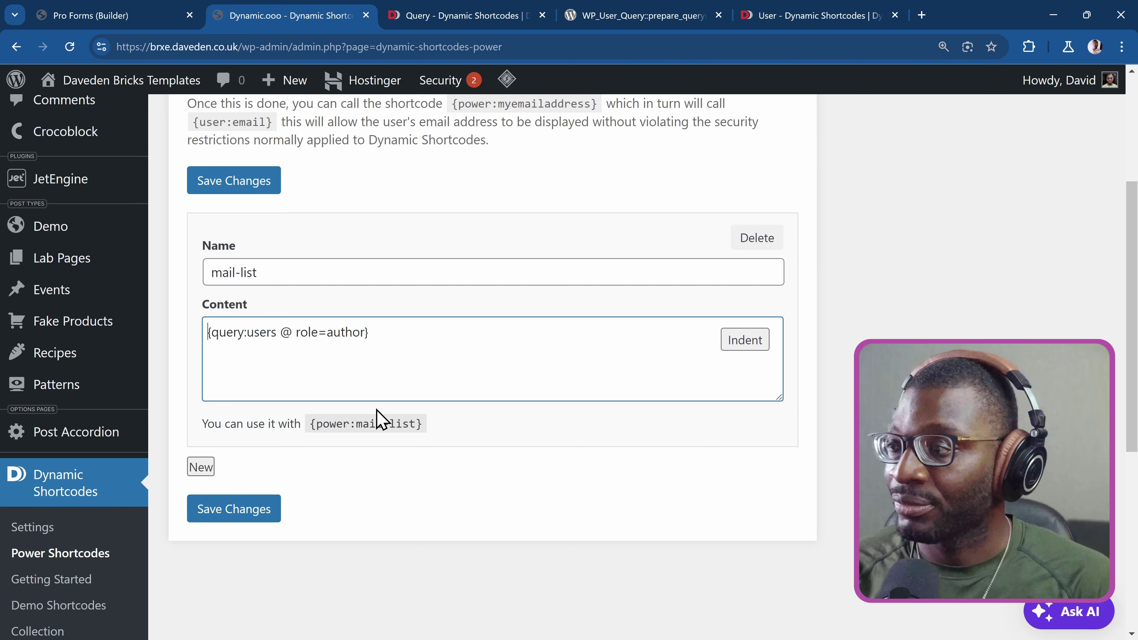
Wrap the author query in {for: person …} so it outputs {user:email @ id={get:person}} for each user
{"action": "type", "text": "{"}
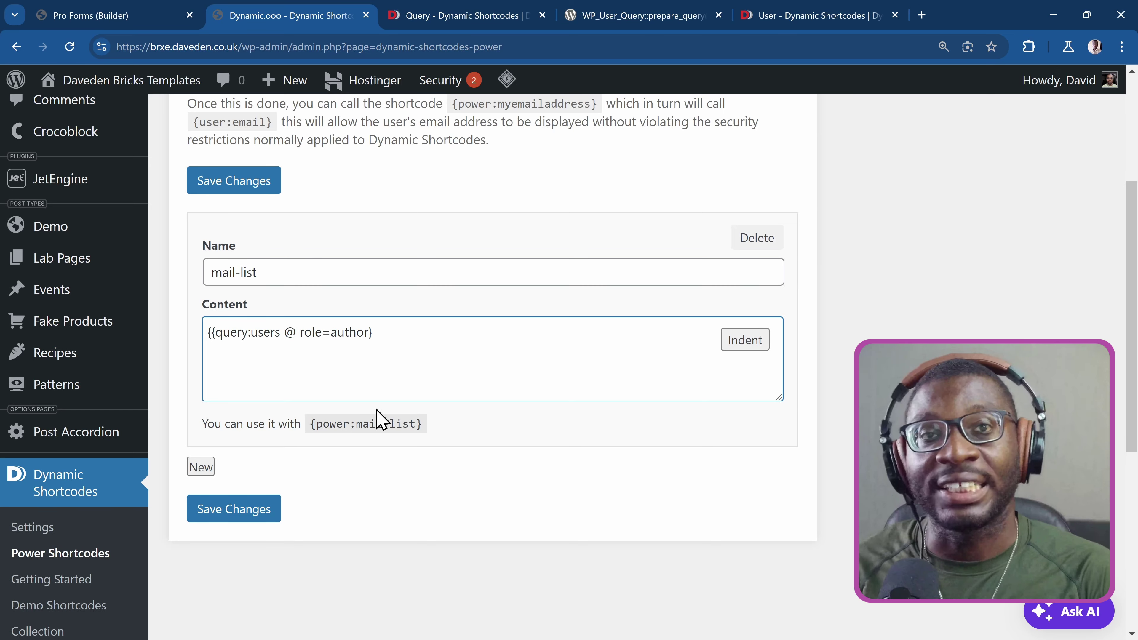
{"action": "type", "text": "for: "}
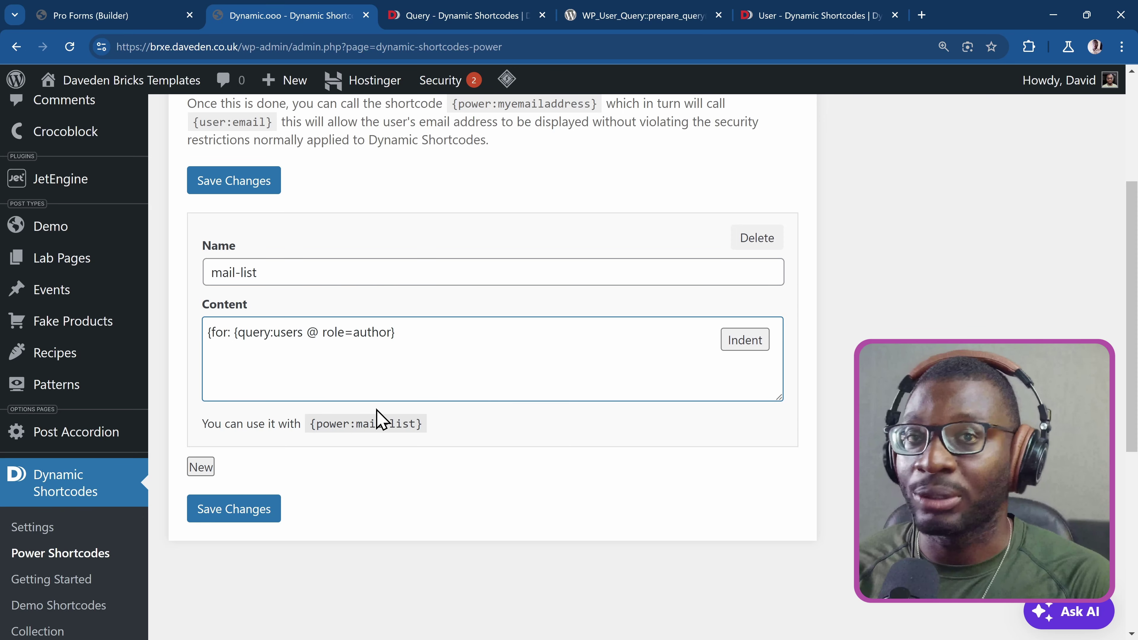
{"action": "type", "text": "person"}
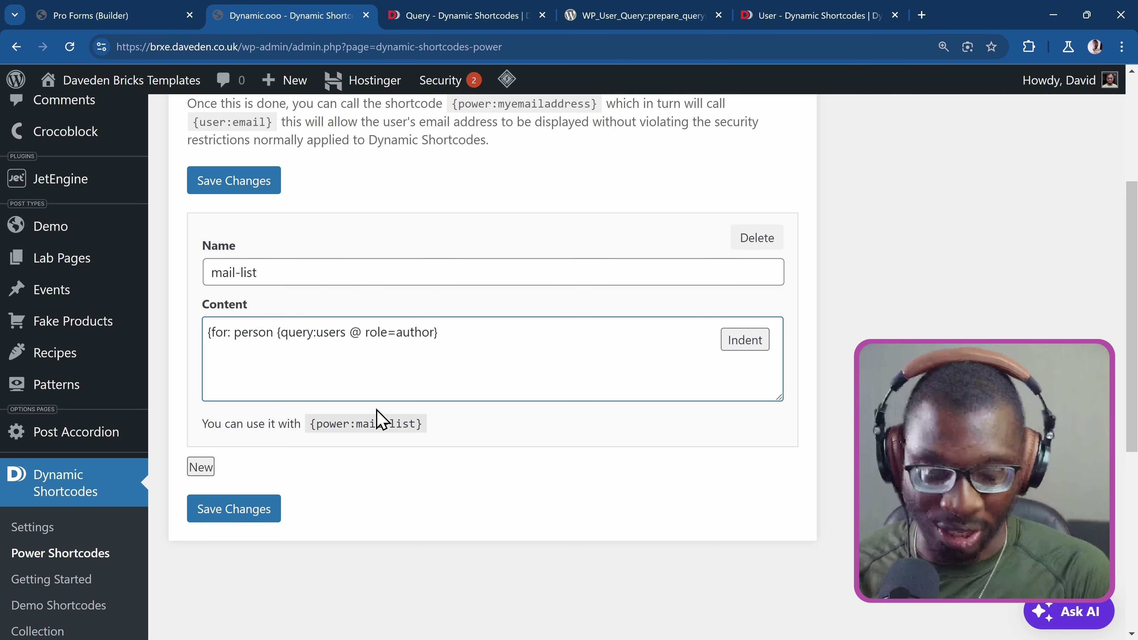
{"action": "type", "text": "{query:users @ role=author} {"}
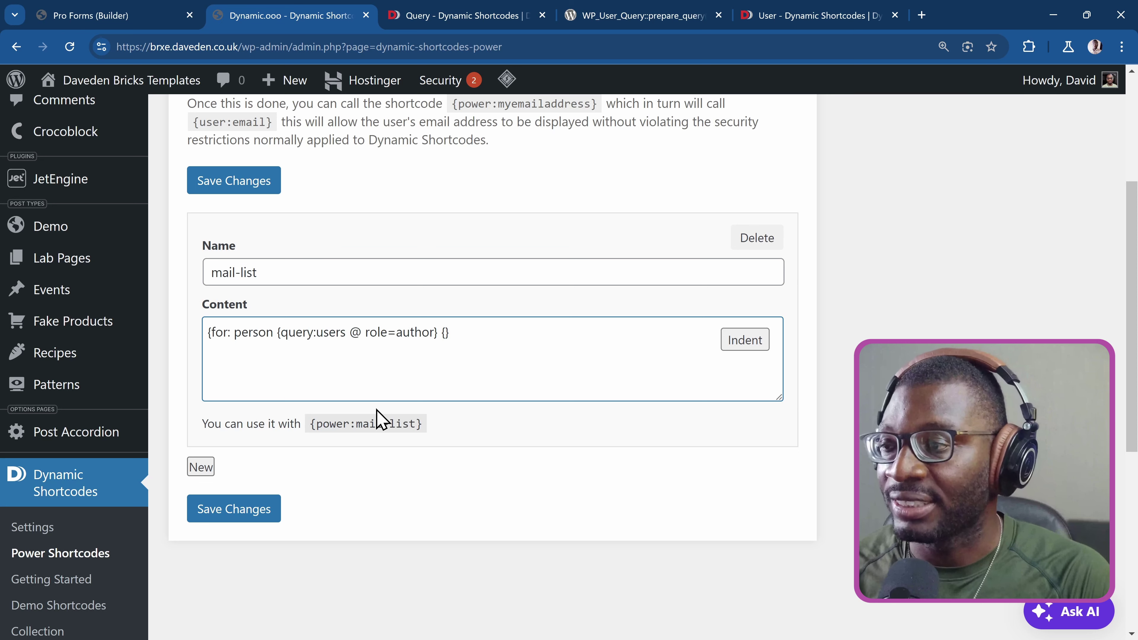
{"action": "type", "text": "user:"}
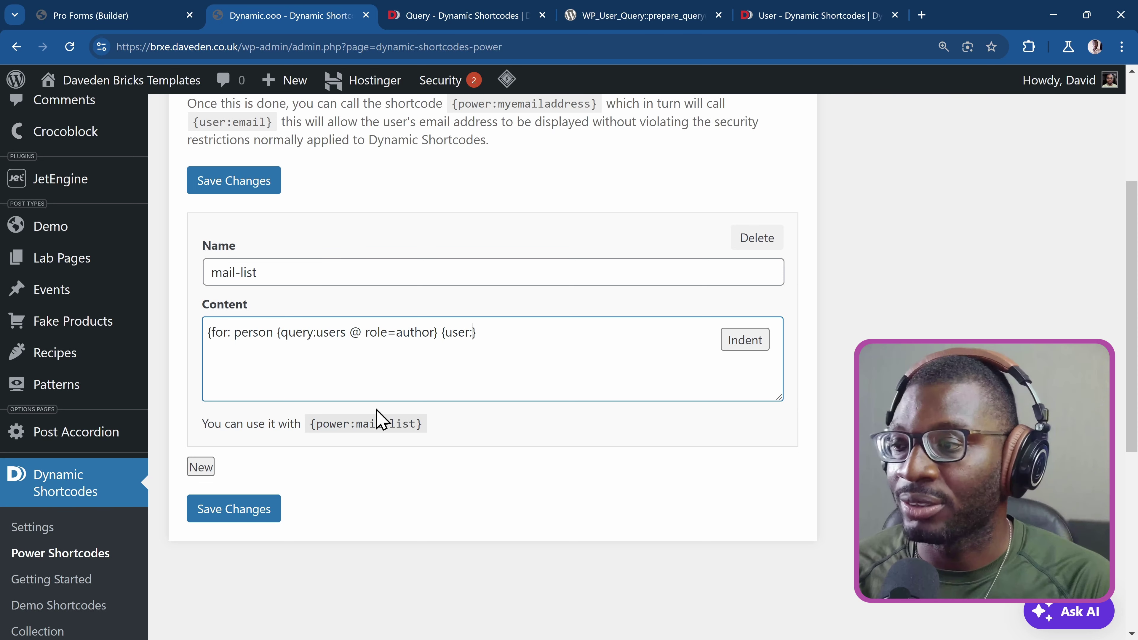
{"action": "type", "text": "email "}
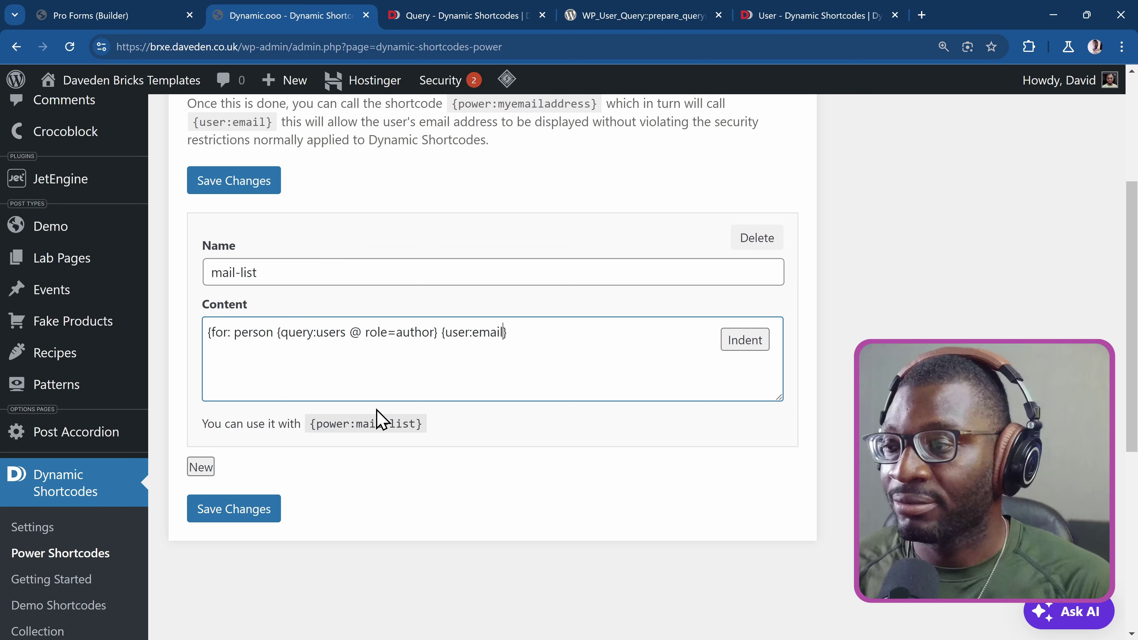
{"action": "type", "text": "@ id="}
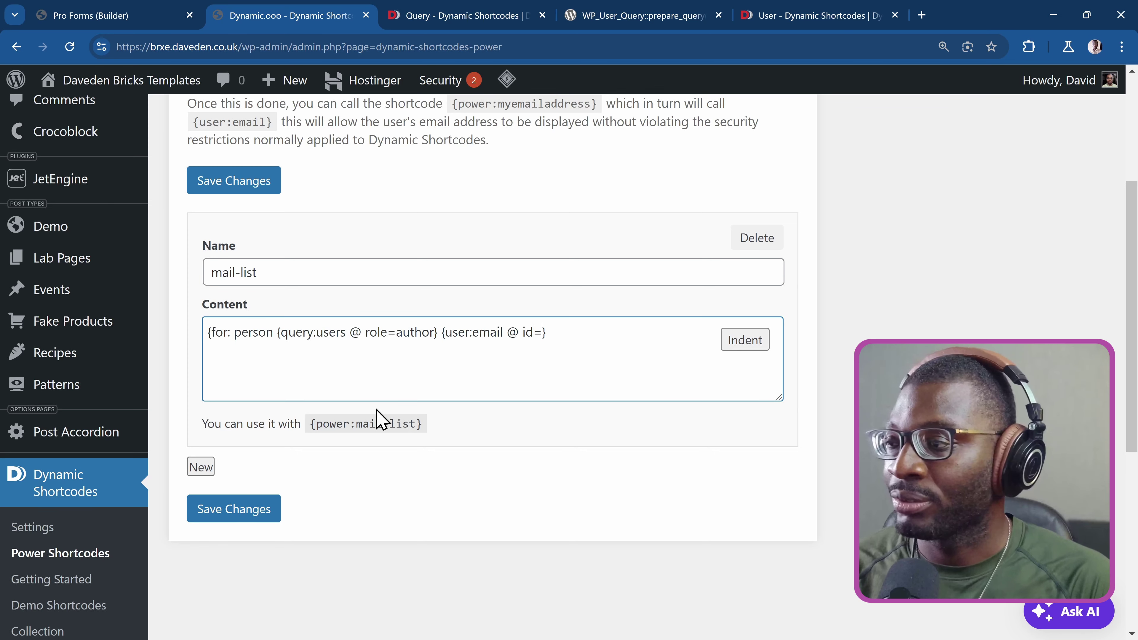
{"action": "type", "text": "{g"}
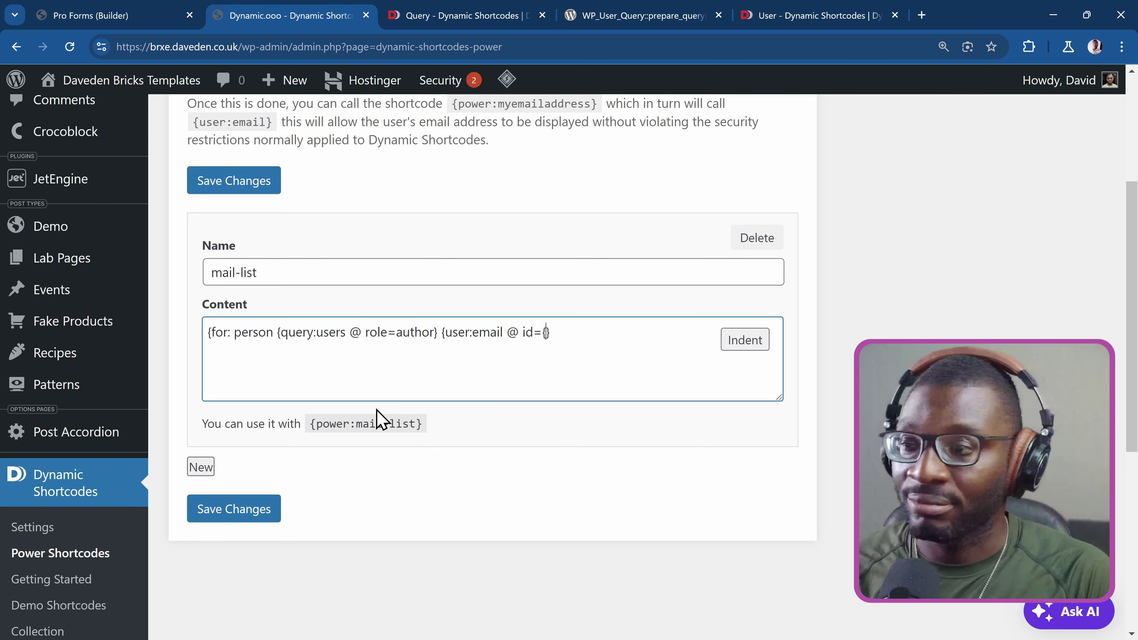
{"action": "type", "text": "et:person"}
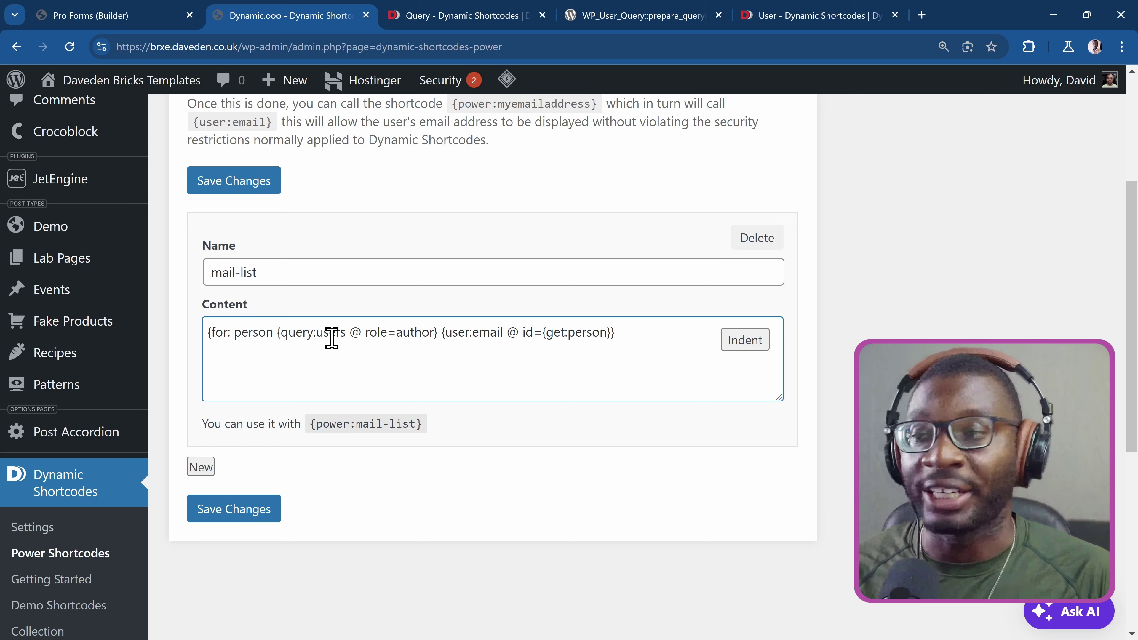
{"action": "left_click", "coordinate": [610, 334]}
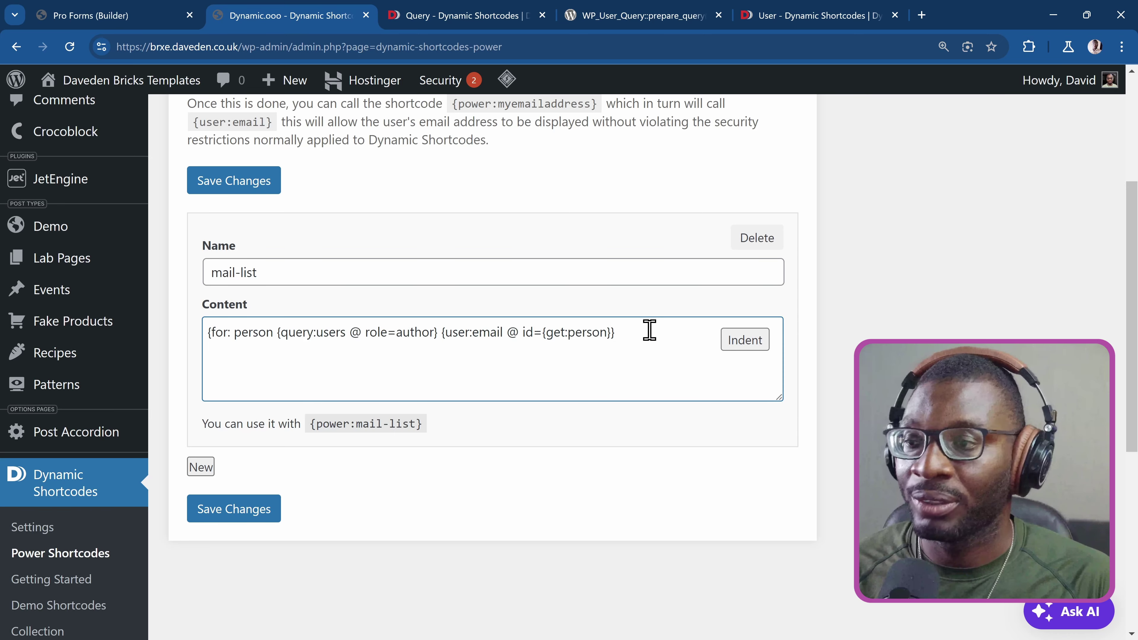
{"action": "left_click", "coordinate": [649, 345]}
{"action": "type", "text": "}"}
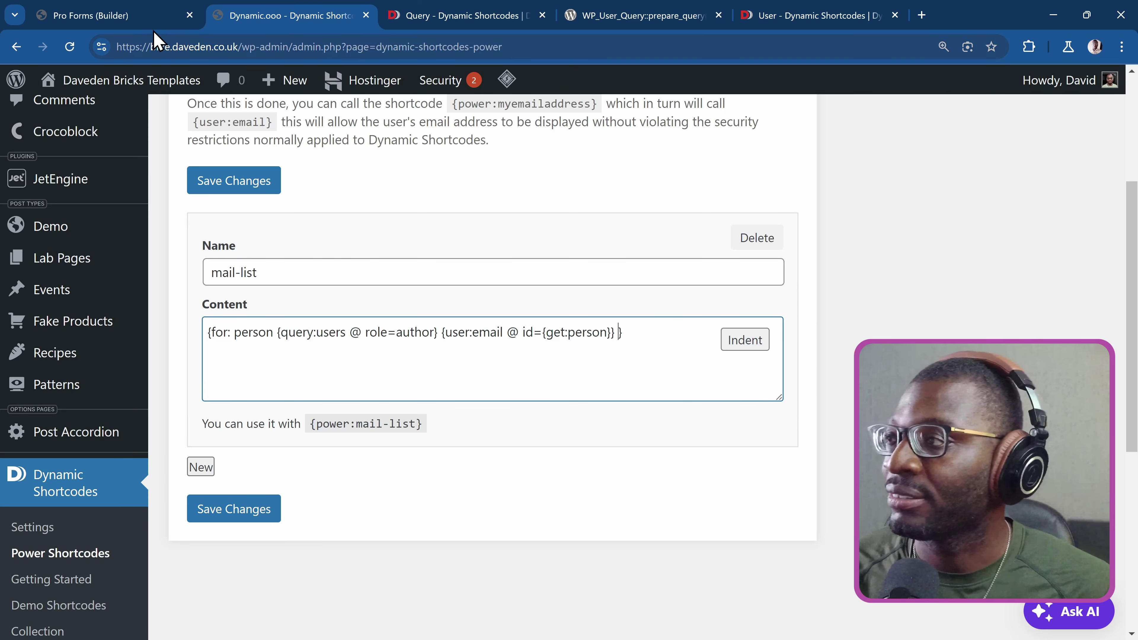
{"action": "left_click", "coordinate": [117, 16]}
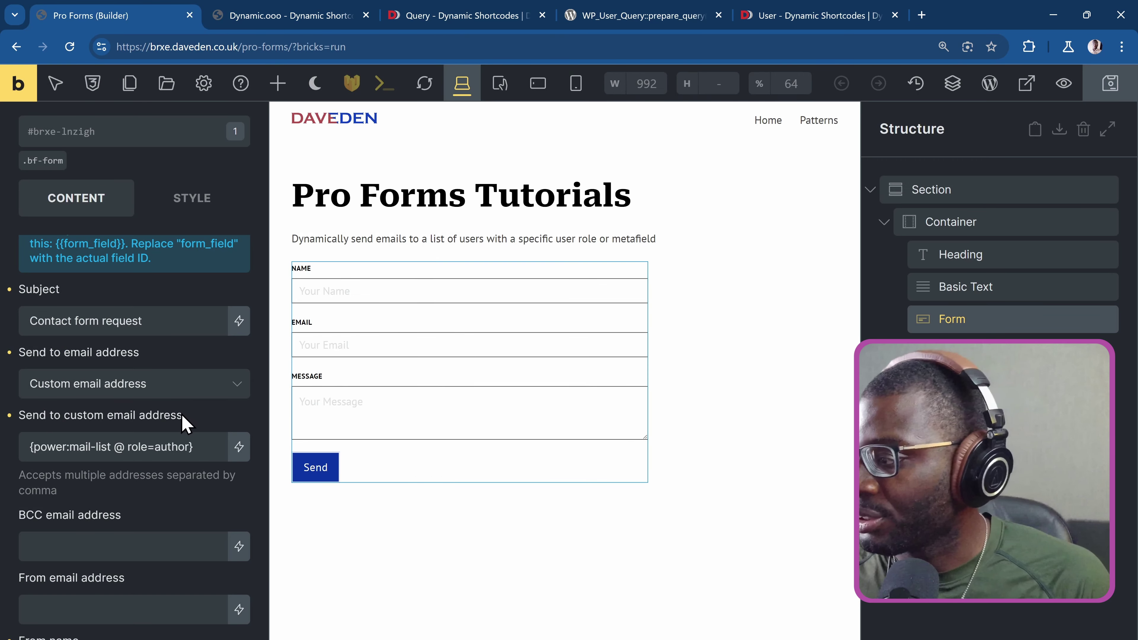
{"action": "scroll", "coordinate": [208, 429], "scroll_direction": "down", "scroll_amount": 3}
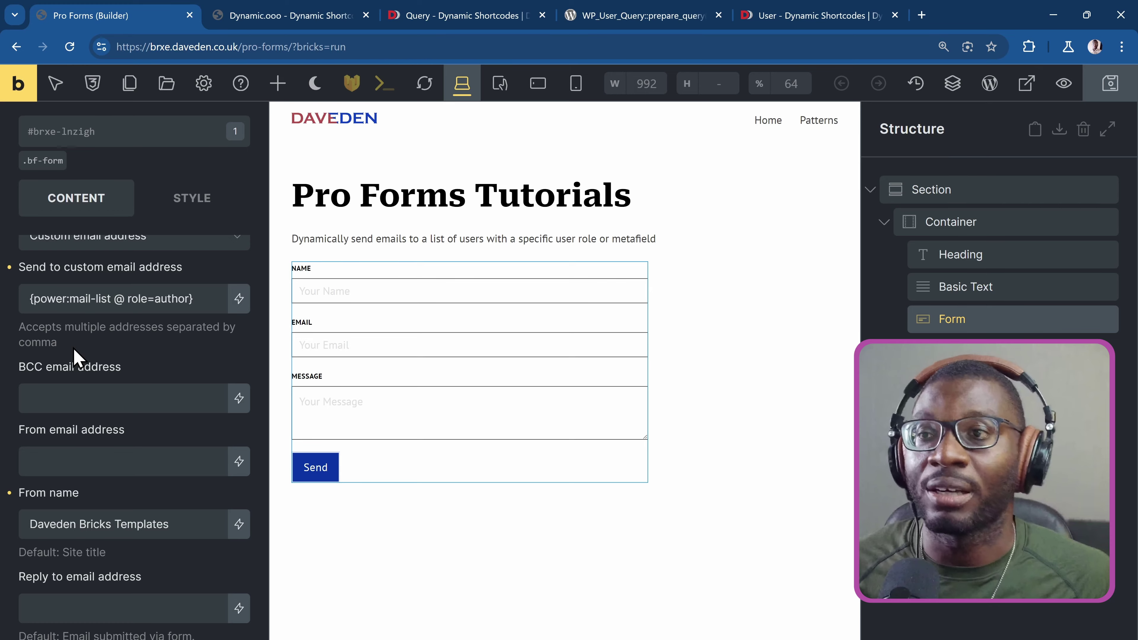
{"action": "left_click", "coordinate": [280, 13]}
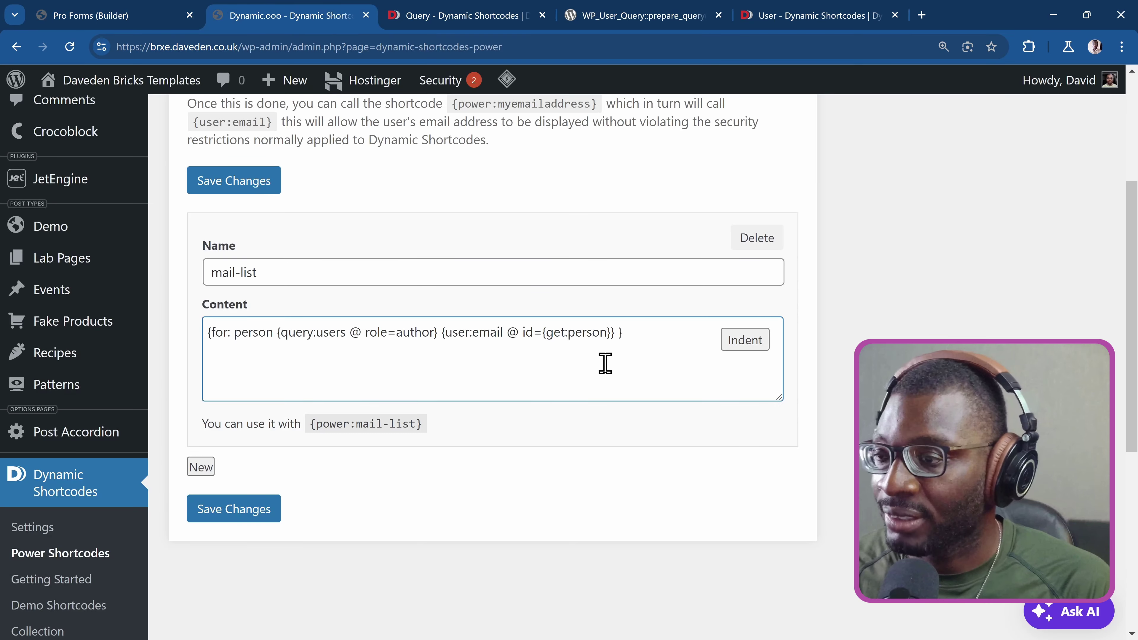
{"action": "type", "text": "@"}
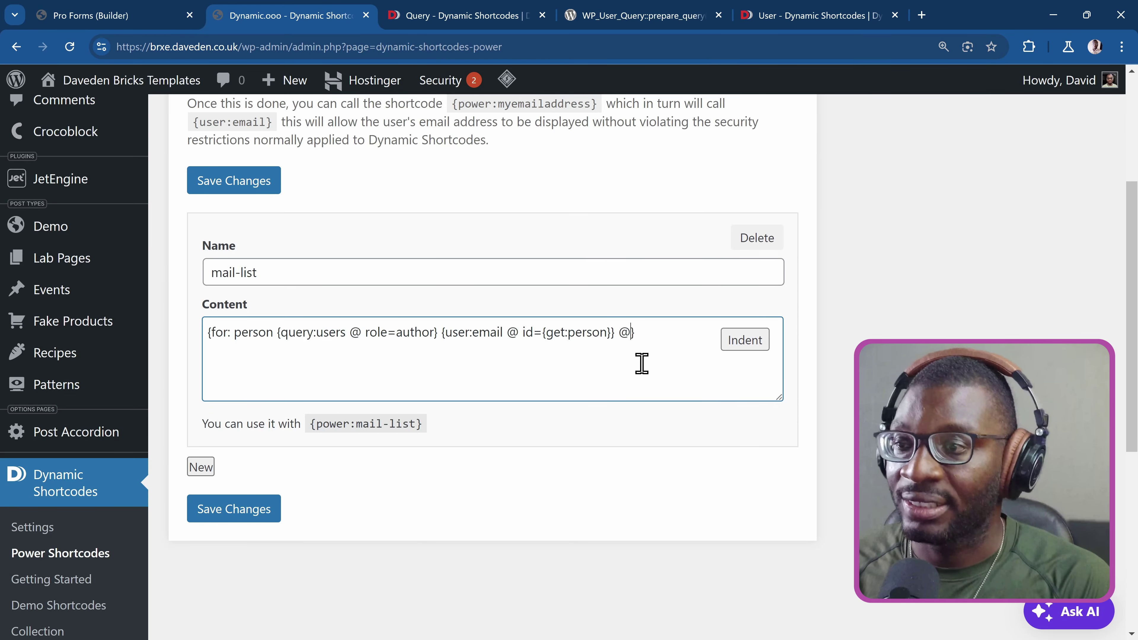
{"action": "type", "text": "separat"}
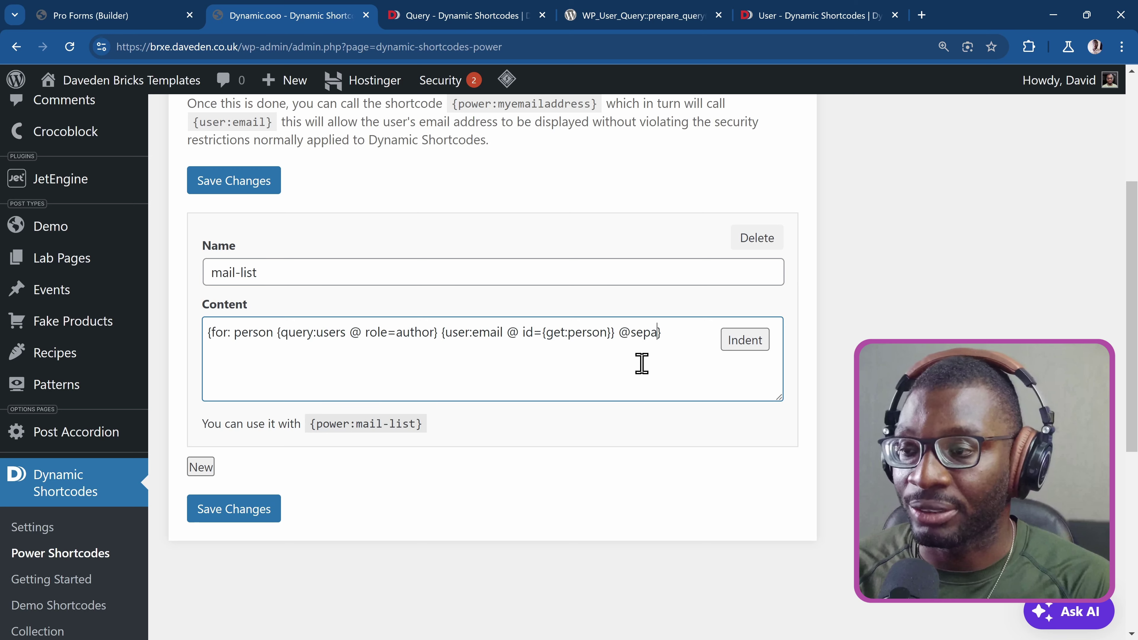
{"action": "type", "text": "or"}
{"action": "key", "text": "BackSpace"}
{"action": "key", "text": "BackSpace"}
{"action": "key", "text": "BackSpace"}
{"action": "key", "text": "BackSpace"}
{"action": "key", "text": "BackSpace"}
{"action": "key", "text": "BackSpace"}
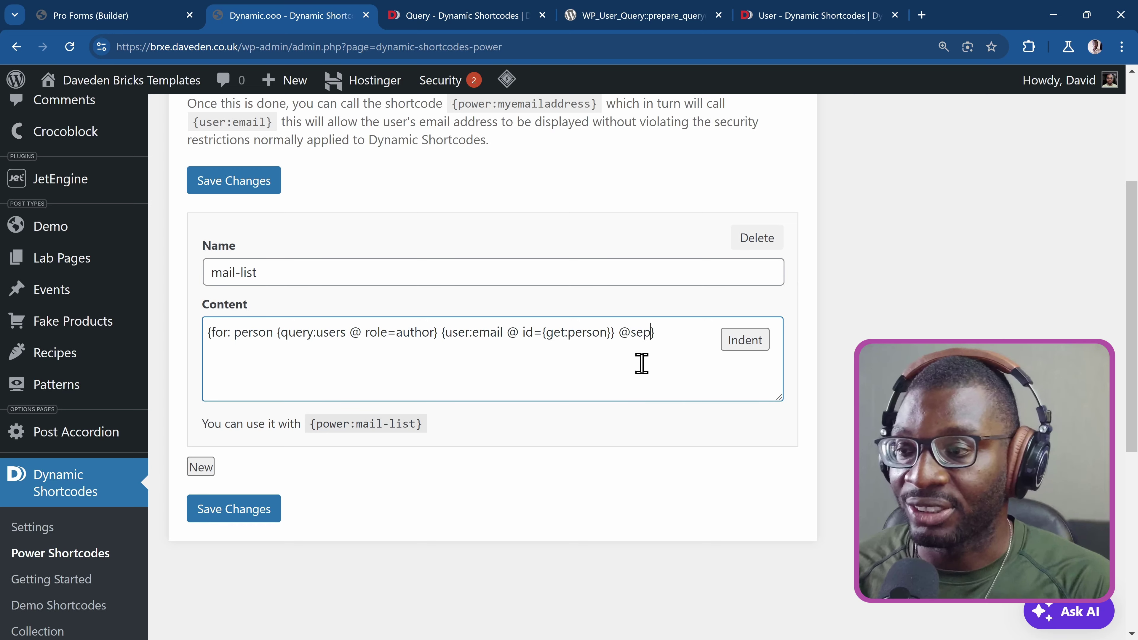
{"action": "type", "text": "="}
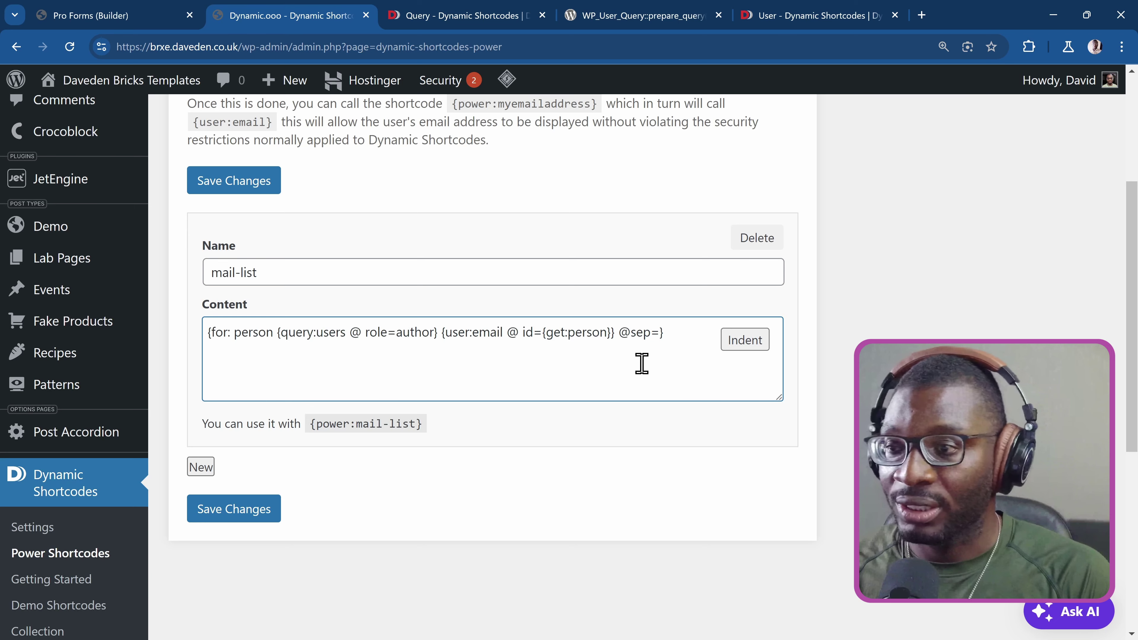
{"action": "type", "text": "'"}
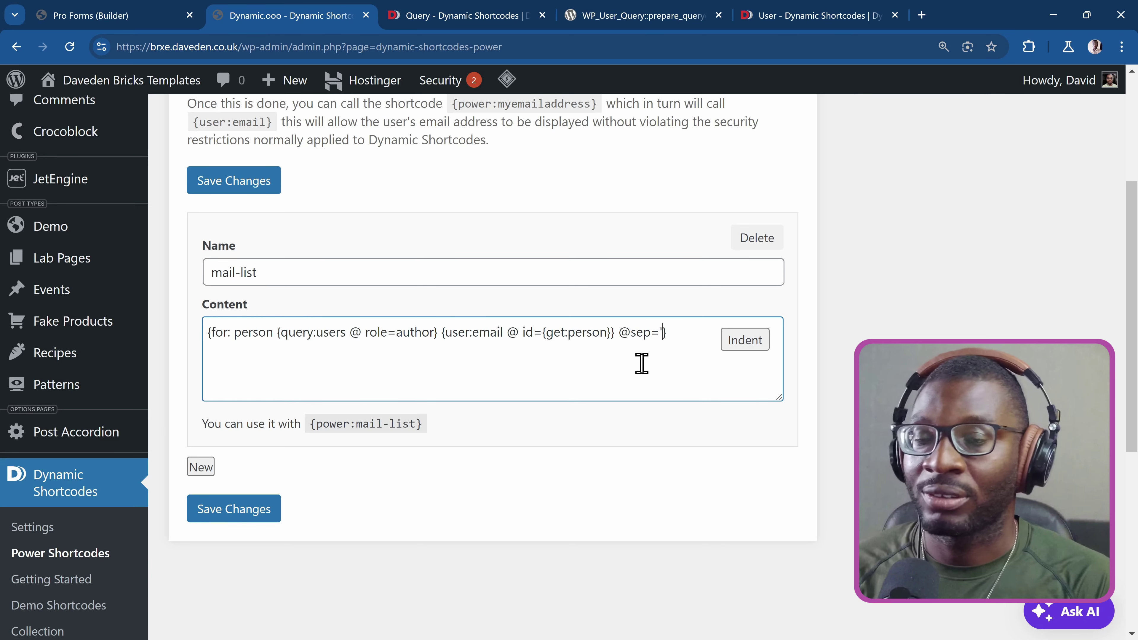
{"action": "type", "text": ", '"}
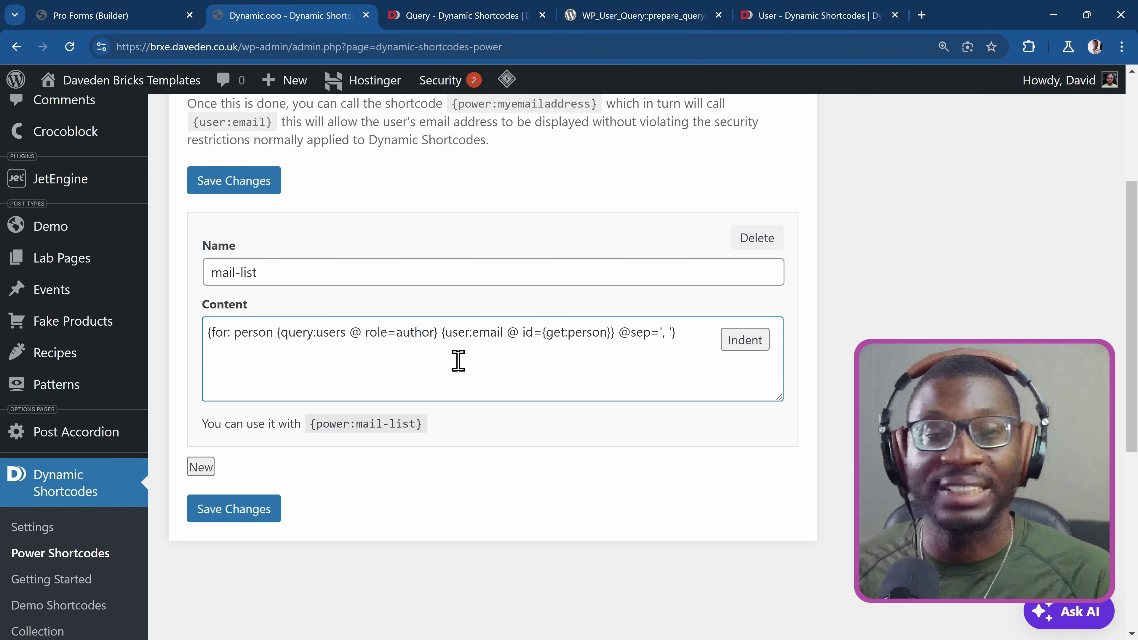
{"action": "left_click", "coordinate": [225, 514]}
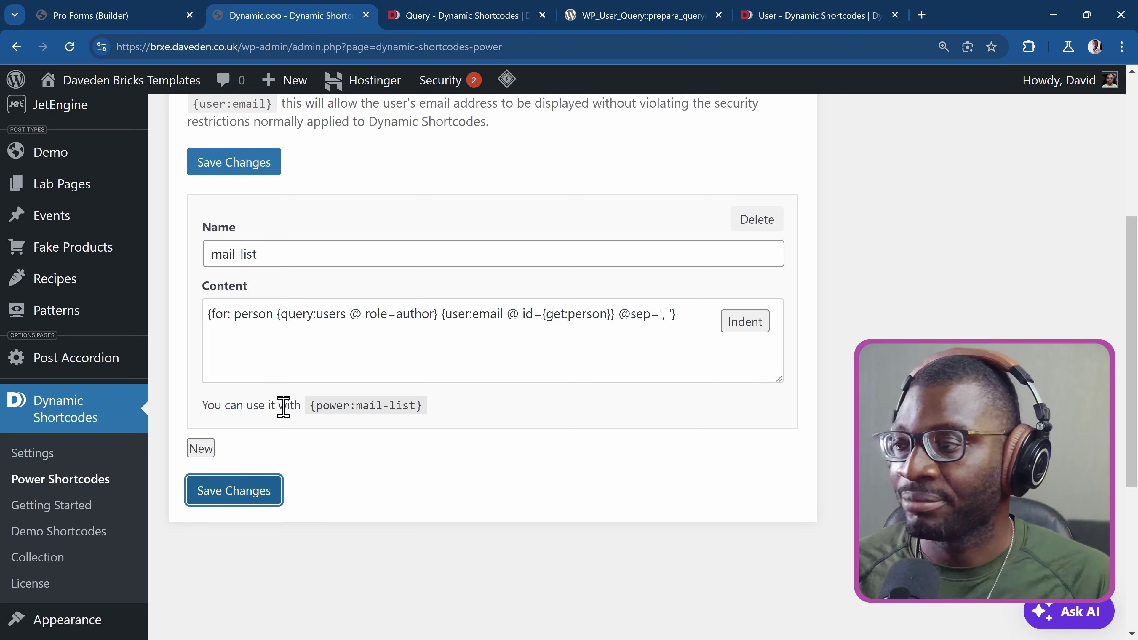
{"action": "left_click", "coordinate": [116, 13]}
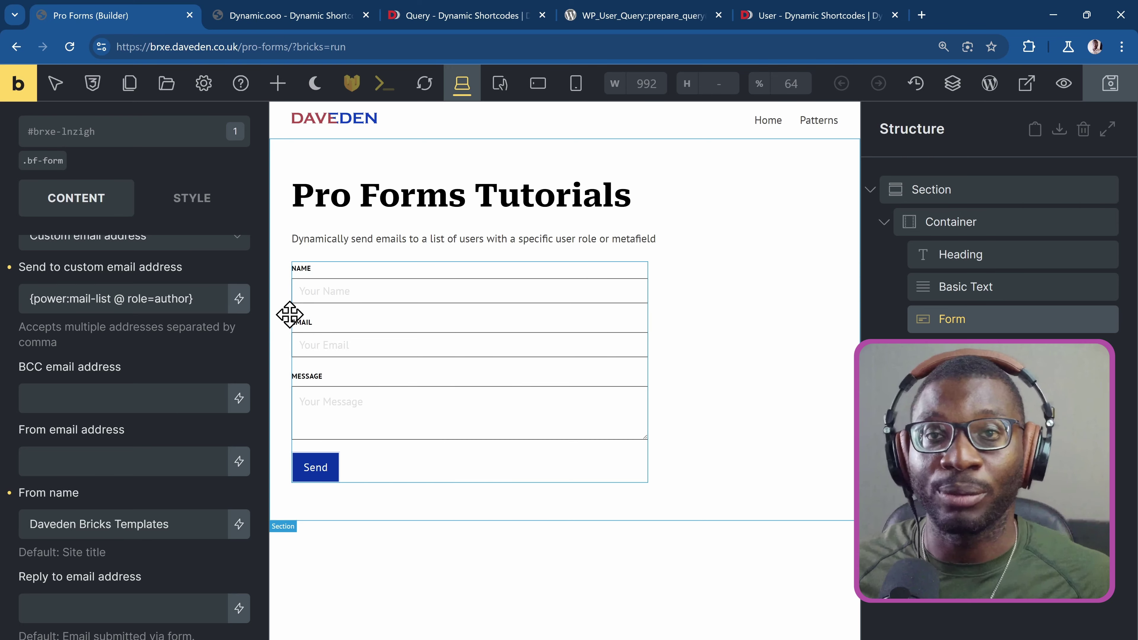
Collapse and re-expand the form's EMAIL settings, briefly checking the after-submit actions
{"action": "scroll", "coordinate": [135, 386], "scroll_direction": "up", "scroll_amount": 6}
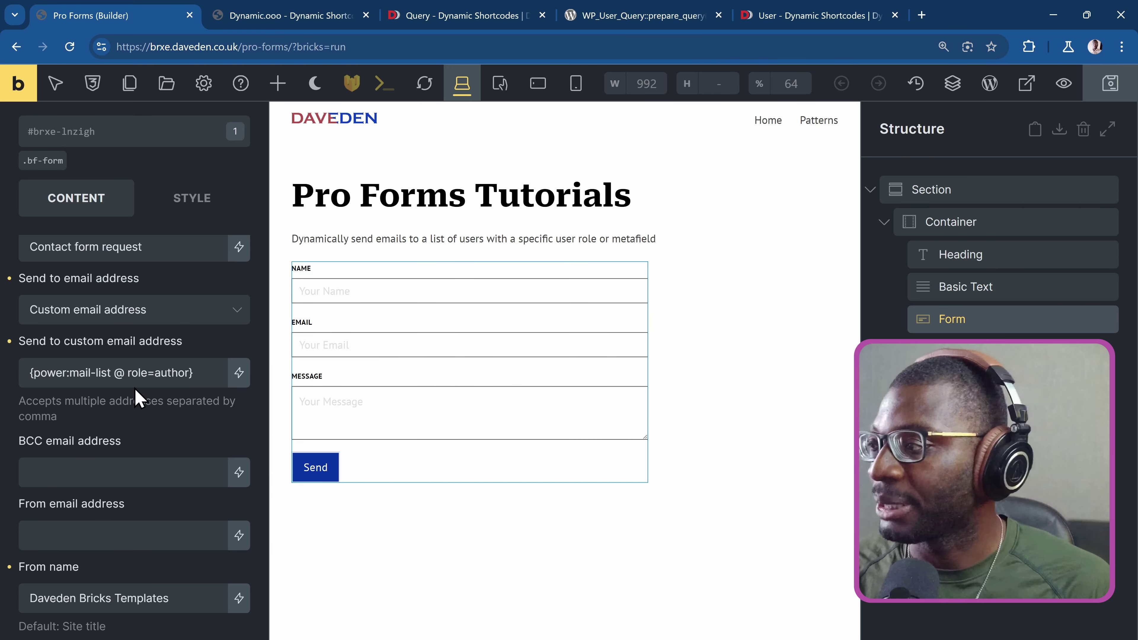
{"action": "scroll", "coordinate": [135, 386], "scroll_direction": "down", "scroll_amount": 3}
{"action": "scroll", "coordinate": [80, 336], "scroll_direction": "up", "scroll_amount": 6}
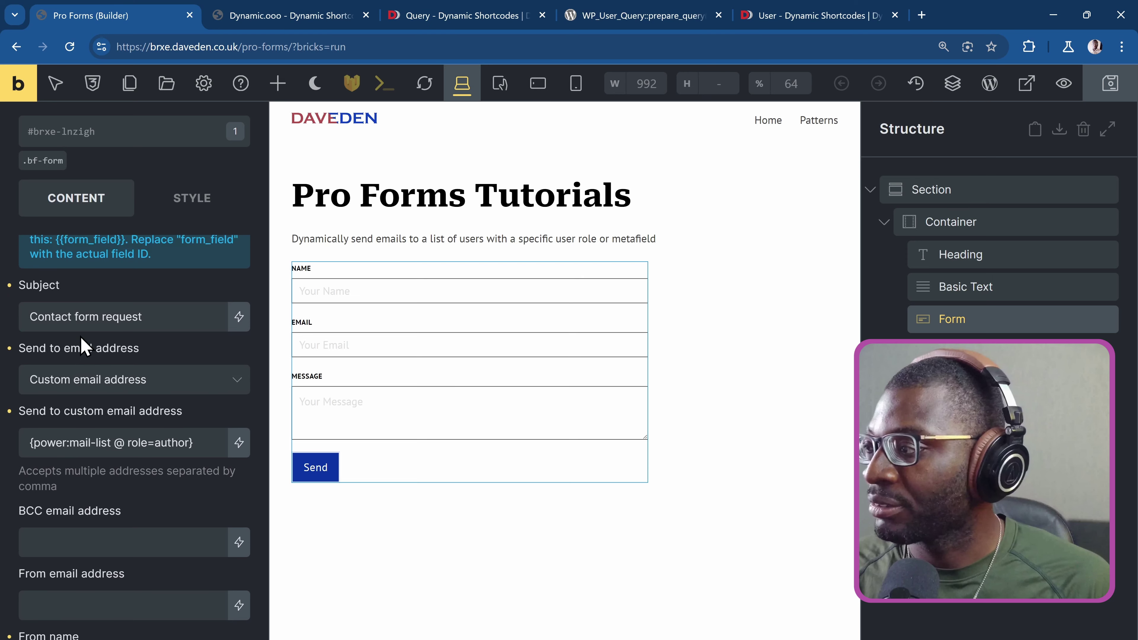
{"action": "left_click", "coordinate": [16, 473]}
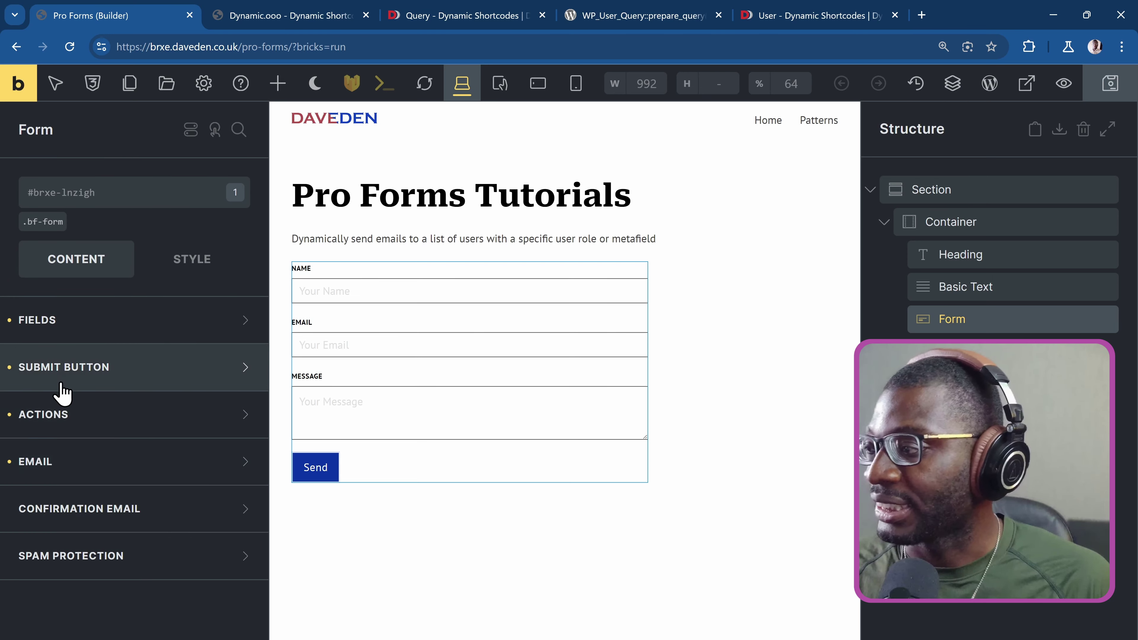
{"action": "left_click", "coordinate": [36, 421]}
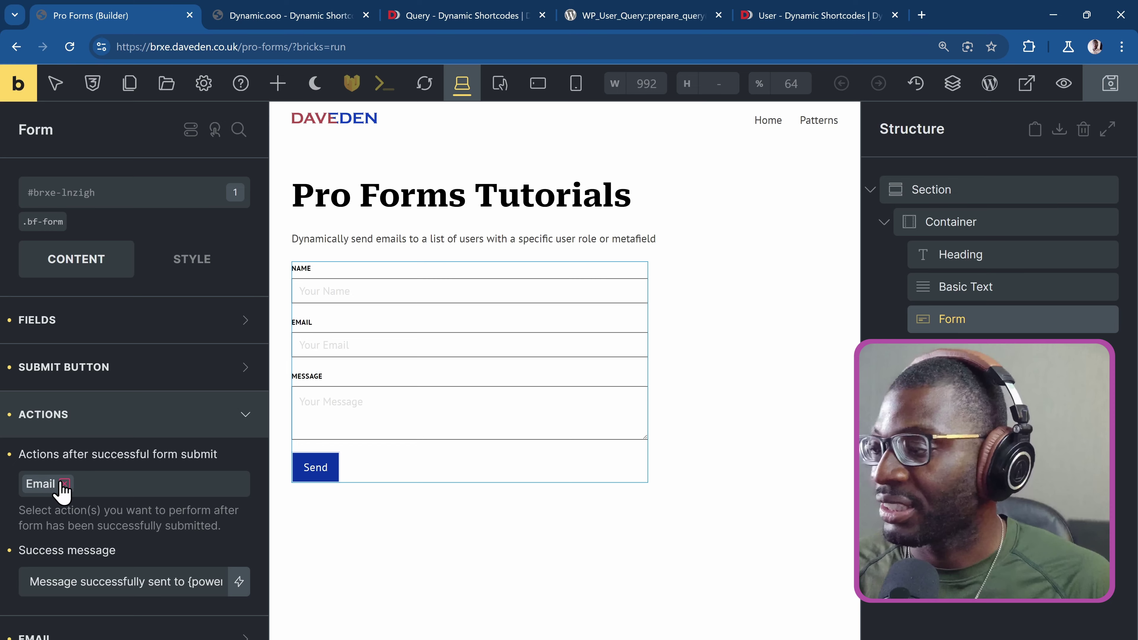
{"action": "left_click", "coordinate": [76, 417]}
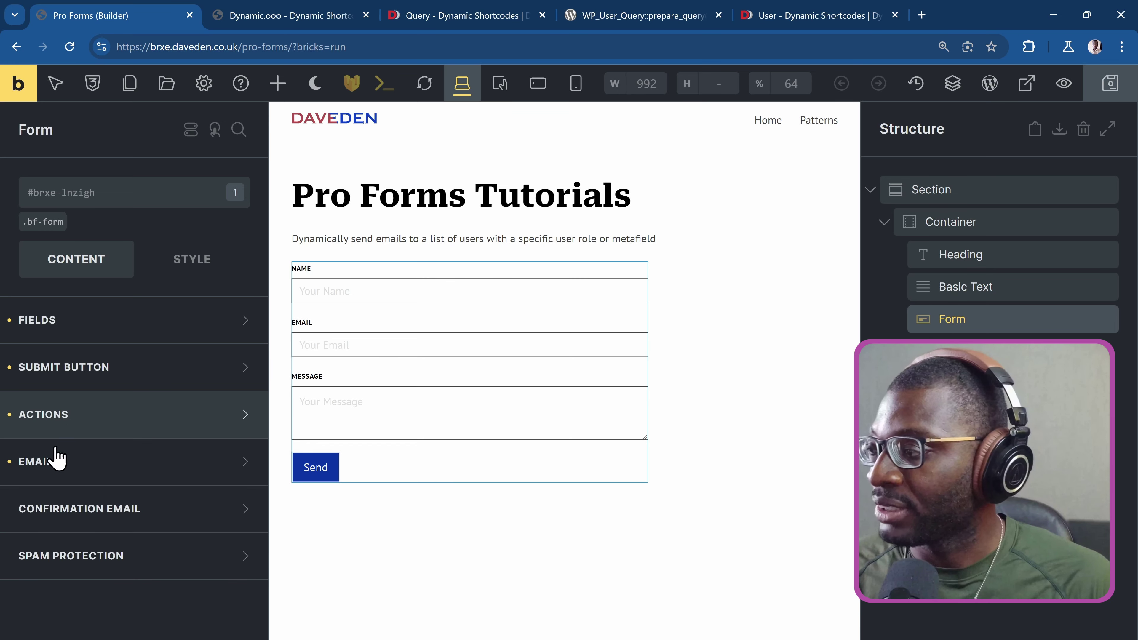
{"action": "left_click", "coordinate": [40, 467]}
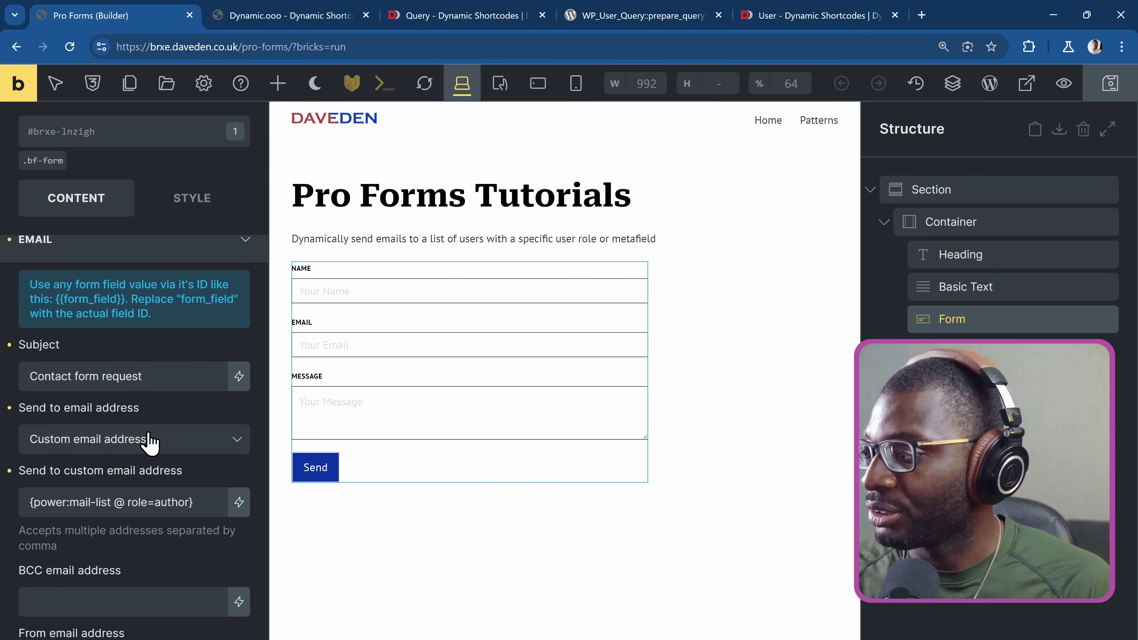
Clear the custom send-to address, then switch the recipient to Admin and back to Custom
{"action": "left_click", "coordinate": [198, 502]}
{"action": "key", "text": "ctrl+a"}
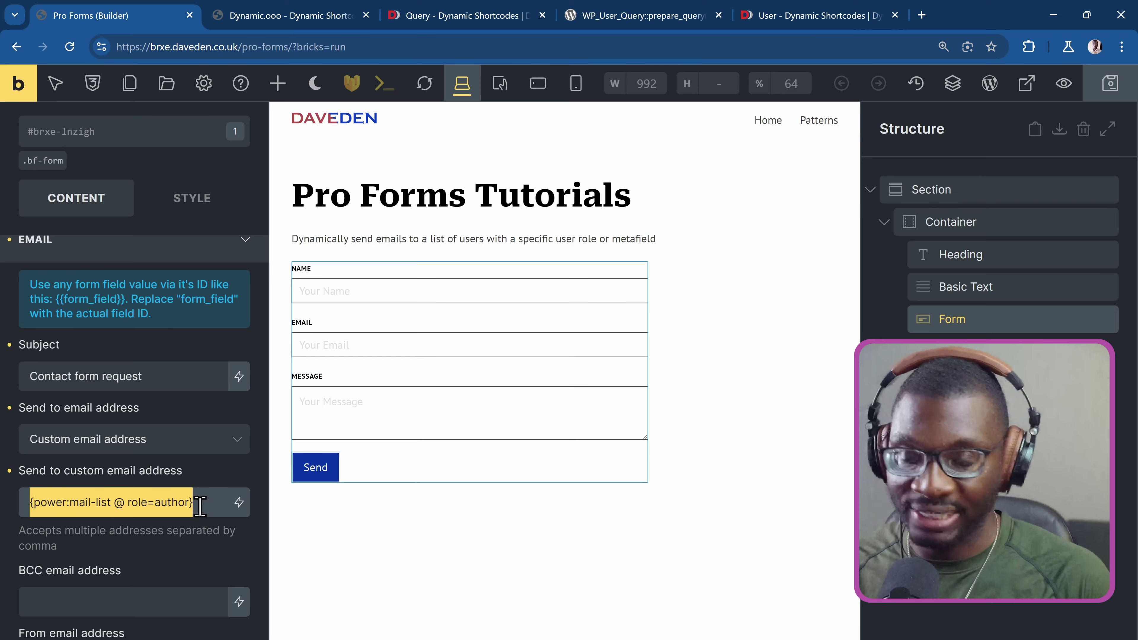
{"action": "key", "text": "BackSpace"}
{"action": "left_click", "coordinate": [122, 443]}
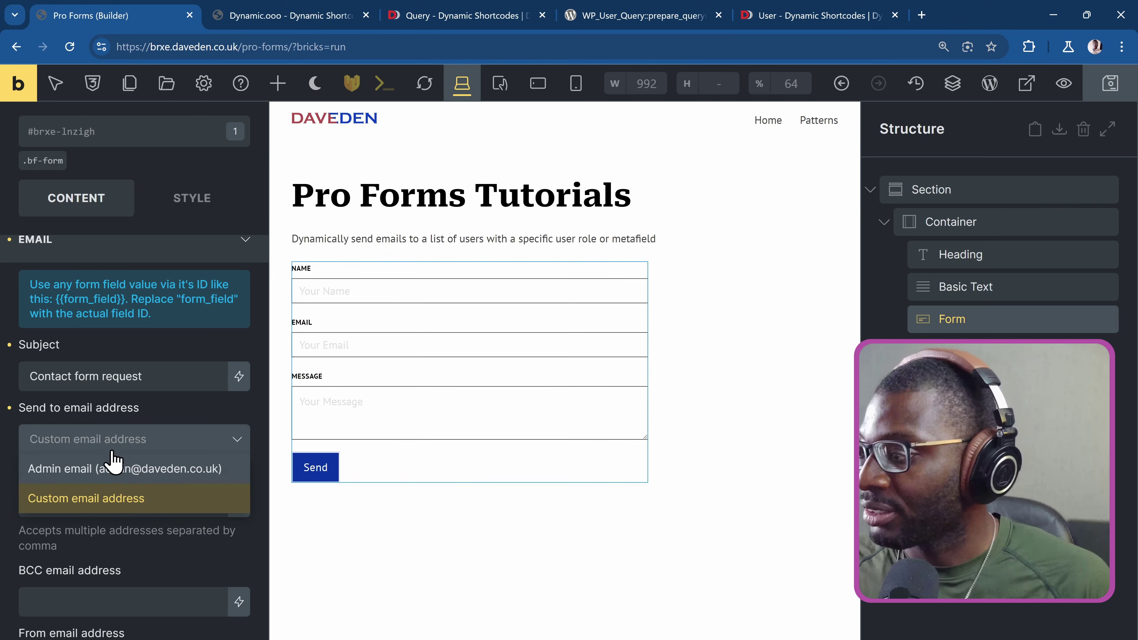
{"action": "left_click", "coordinate": [102, 473]}
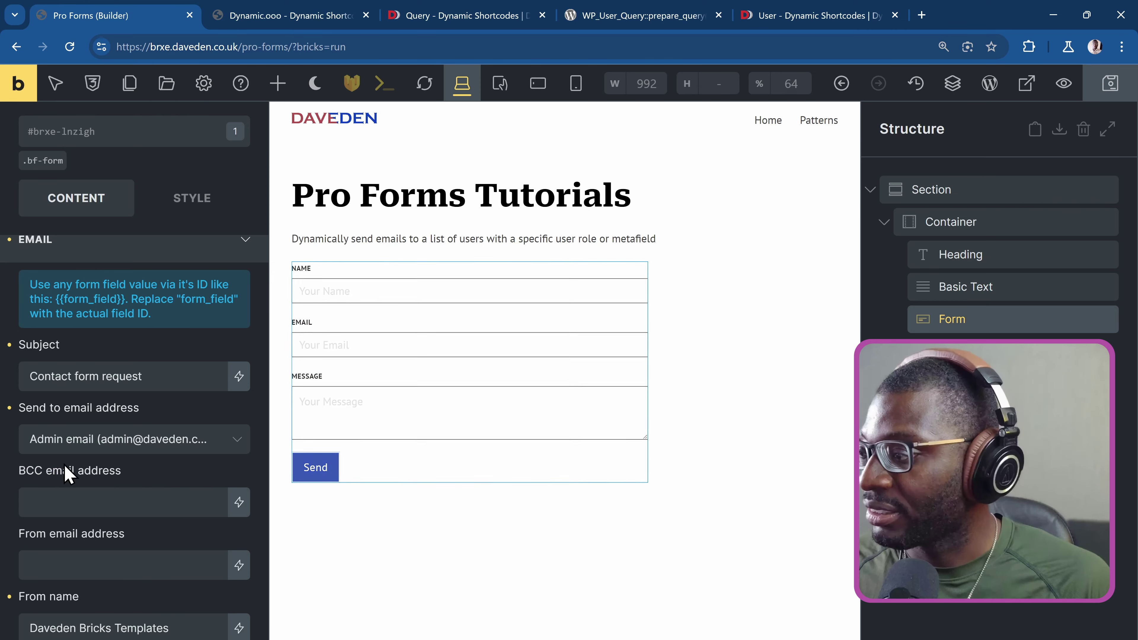
{"action": "left_click", "coordinate": [71, 441]}
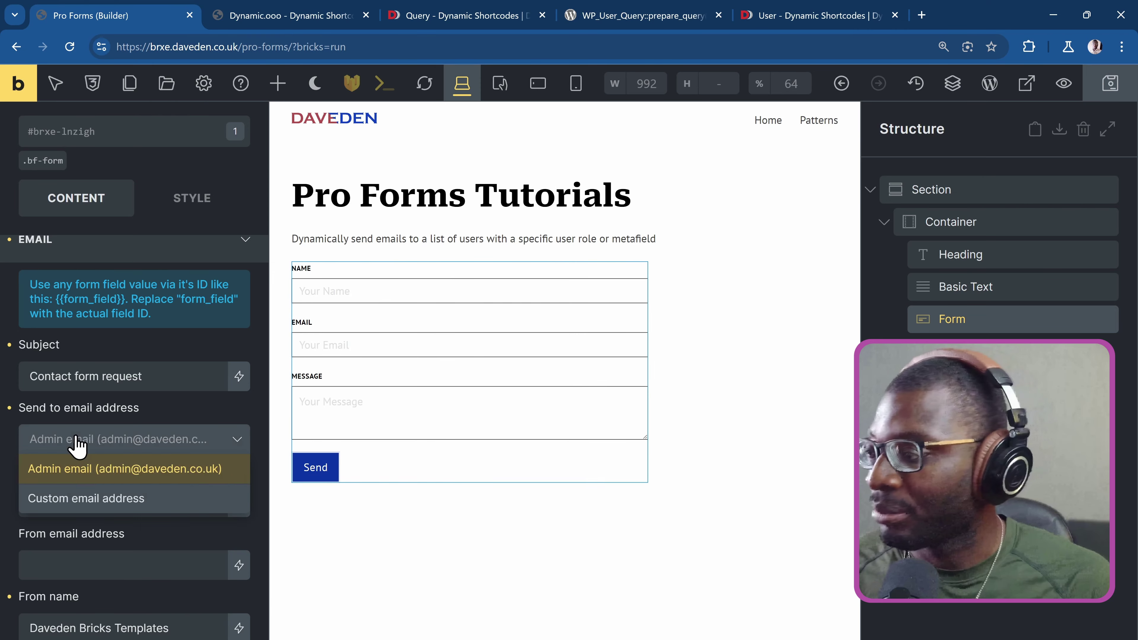
{"action": "left_click", "coordinate": [118, 502]}
{"action": "left_click", "coordinate": [100, 507]}
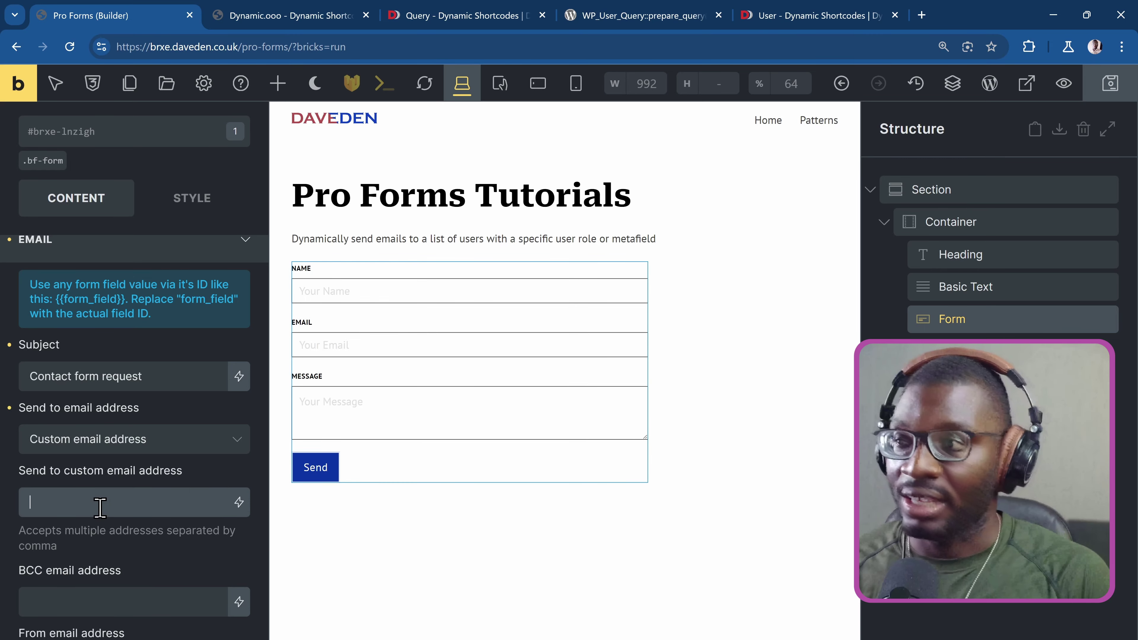
{"action": "left_click", "coordinate": [241, 15]}
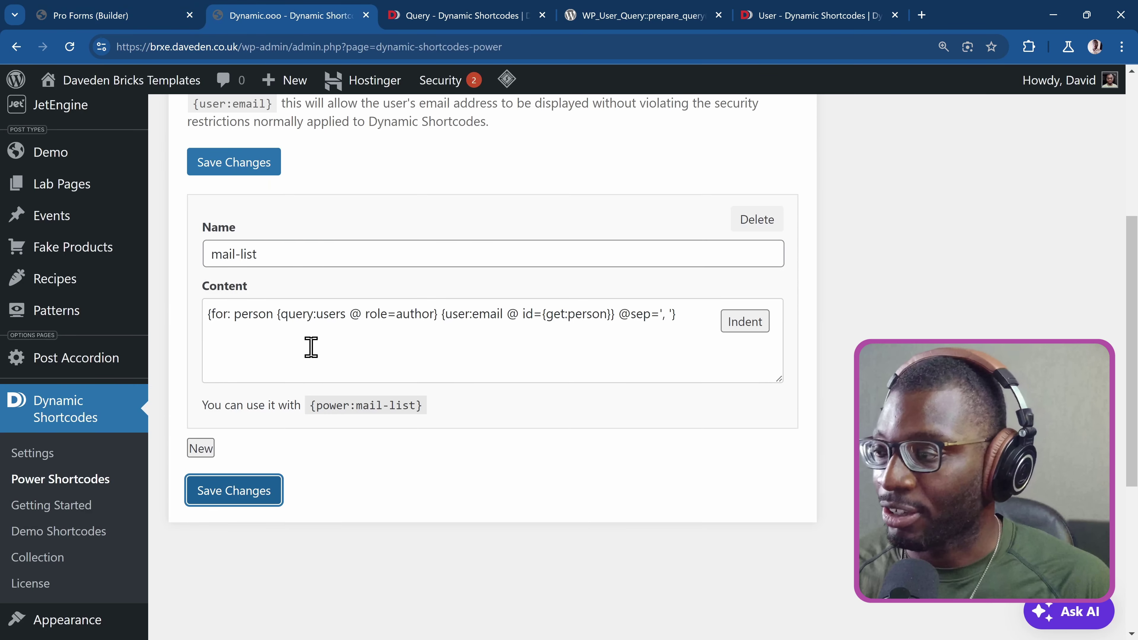
Copy {power:mail-list} from the Power Shortcodes page into the form's custom send-to address
{"action": "left_click_drag", "start_coordinate": [308, 406], "coordinate": [442, 436]}
{"action": "key", "text": "ctrl+c"}
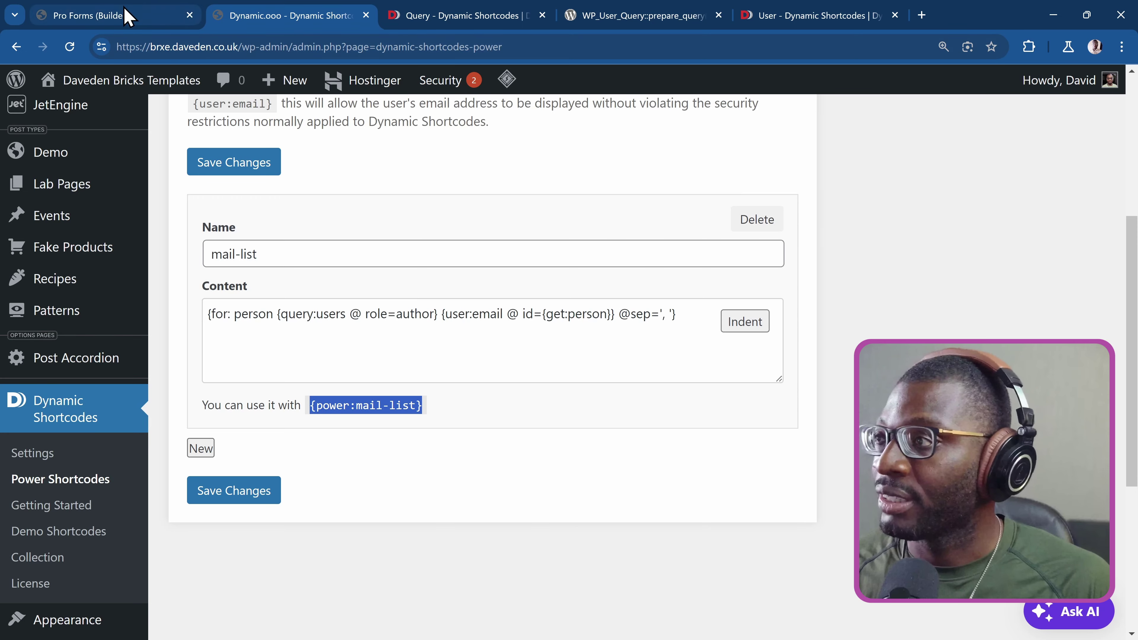
{"action": "left_click", "coordinate": [128, 15]}
{"action": "key", "text": "ctrl+v"}
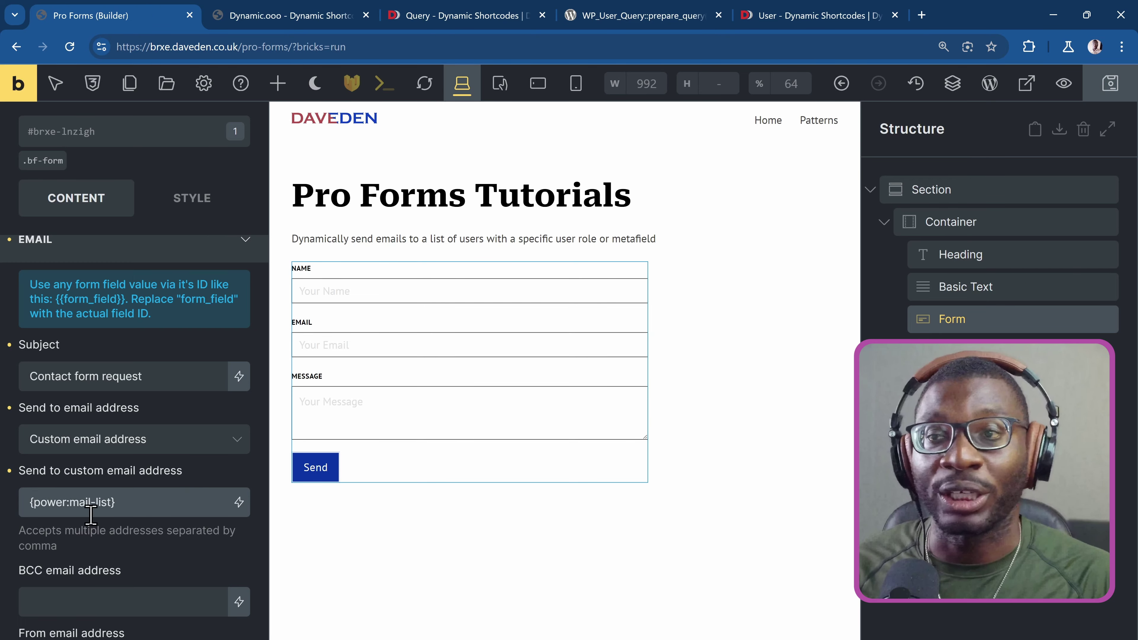
Add a Basic Text element below the form and replace its text with {power:mail-list}
{"action": "left_click", "coordinate": [278, 83]}
{"action": "type", "text": "bas"}
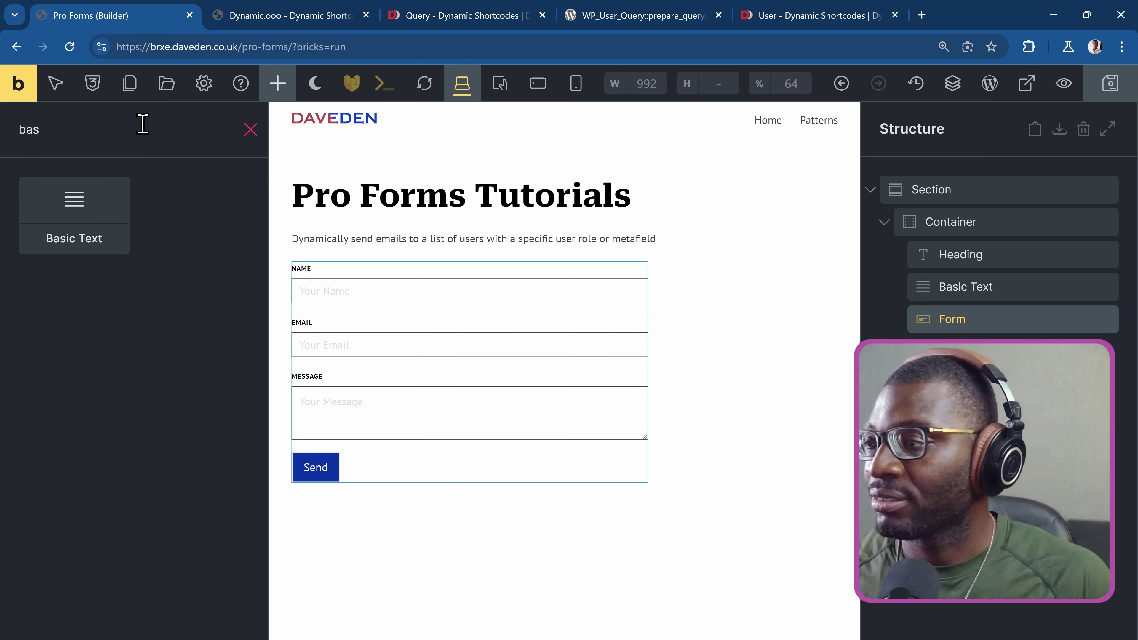
{"action": "left_click_drag", "start_coordinate": [18, 231], "coordinate": [432, 229]}
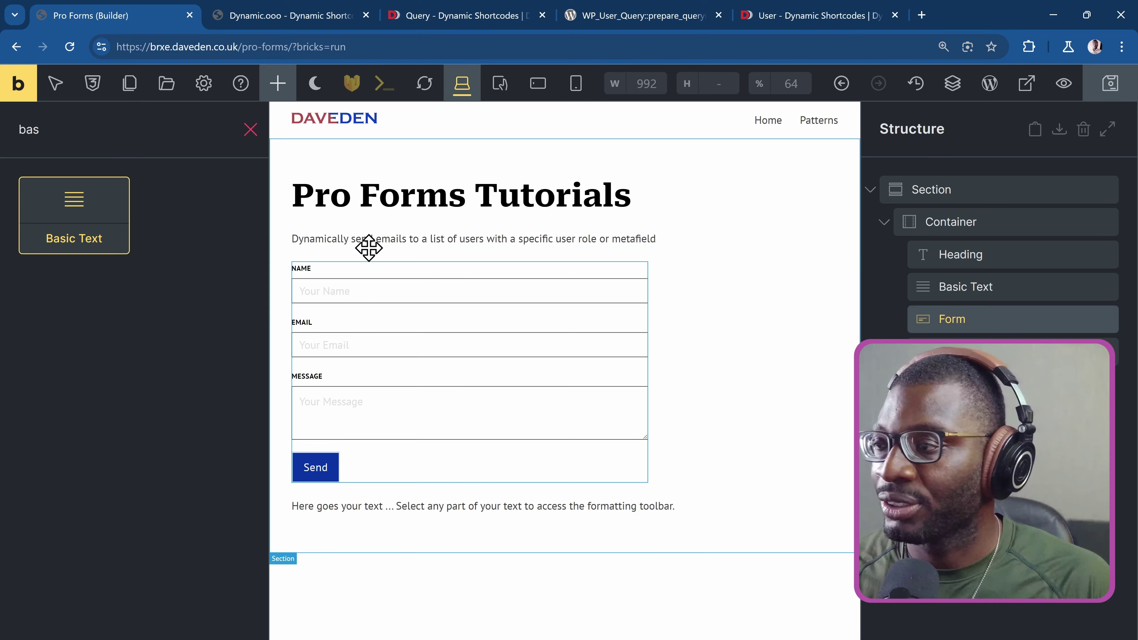
{"action": "left_click", "coordinate": [1044, 352]}
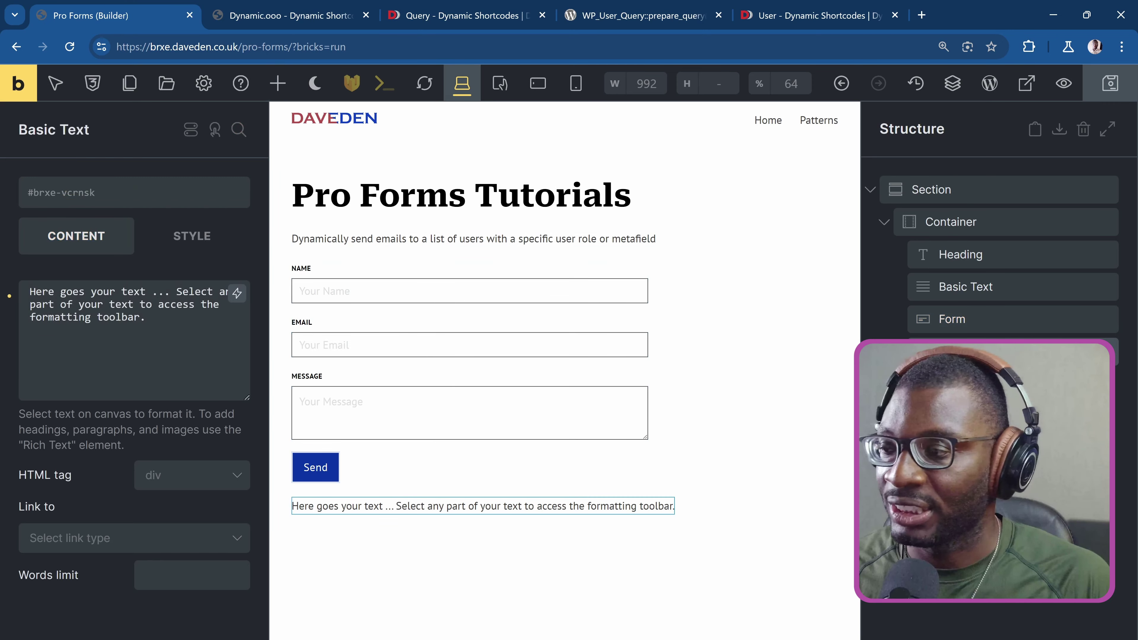
{"action": "left_click", "coordinate": [64, 301]}
{"action": "key", "text": "ctrl+a"}
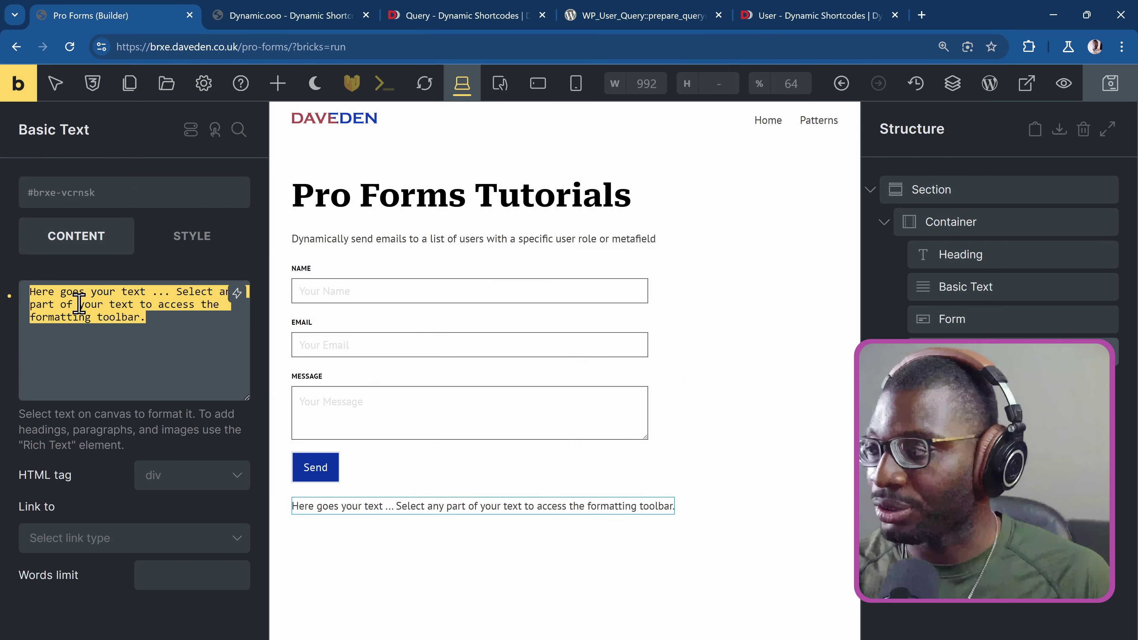
{"action": "key", "text": "ctrl+v"}
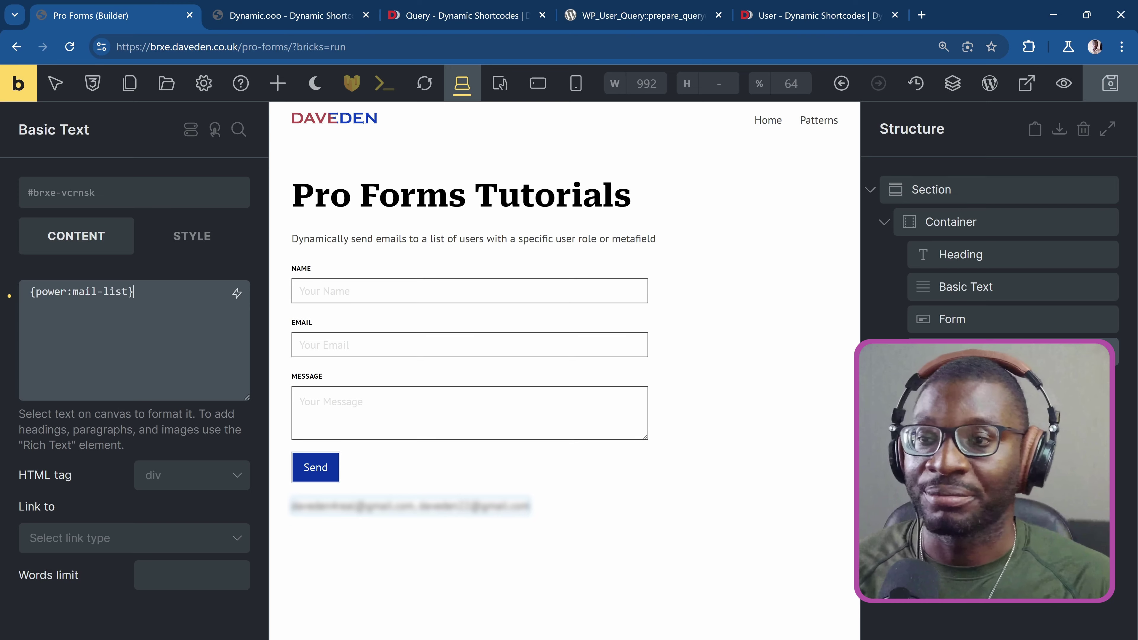
Select the Form element and expand its EMAIL section to check the {power:mail-list} recipient
{"action": "left_click", "coordinate": [1000, 318]}
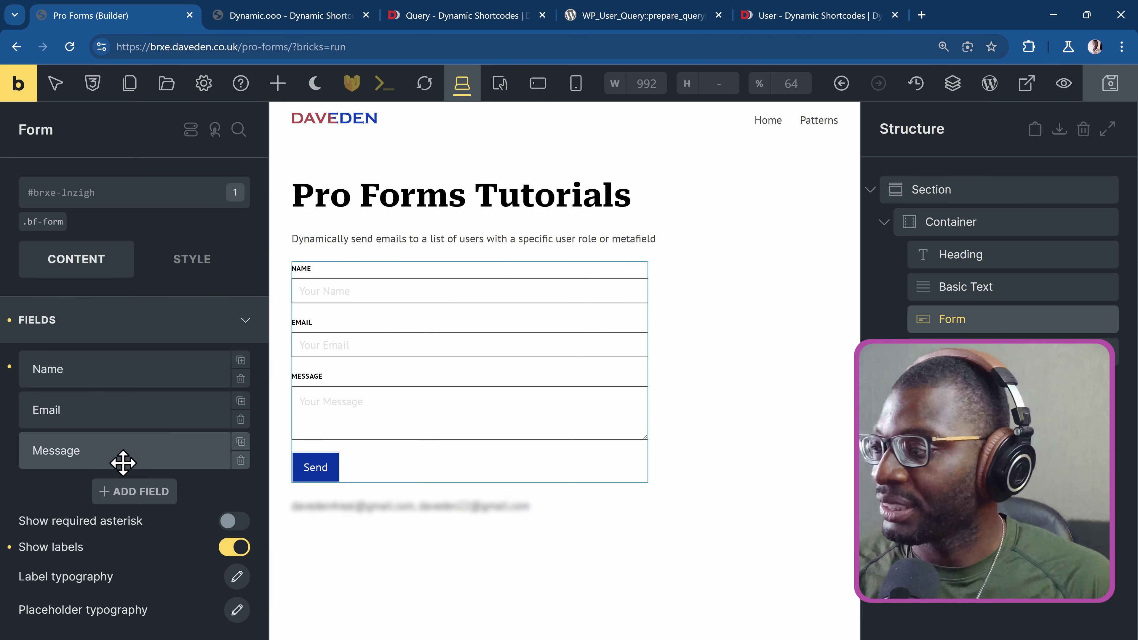
{"action": "scroll", "coordinate": [123, 462], "scroll_direction": "down", "scroll_amount": 5}
{"action": "scroll", "coordinate": [123, 463], "scroll_direction": "down", "scroll_amount": 6}
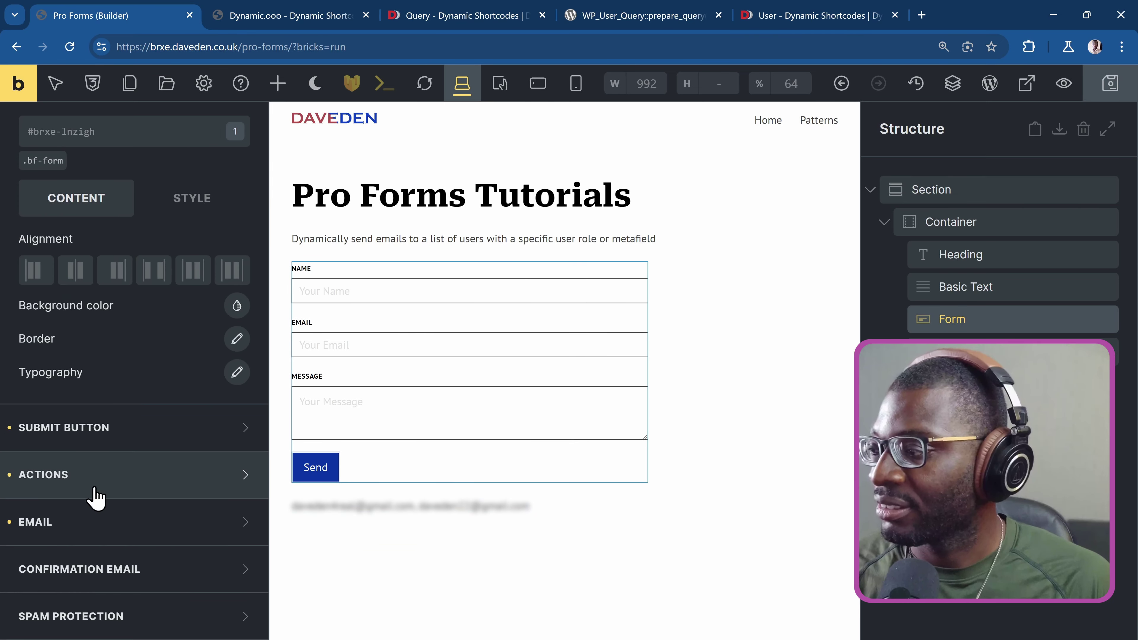
{"action": "left_click", "coordinate": [80, 523]}
{"action": "scroll", "coordinate": [89, 369], "scroll_direction": "down", "scroll_amount": 1}
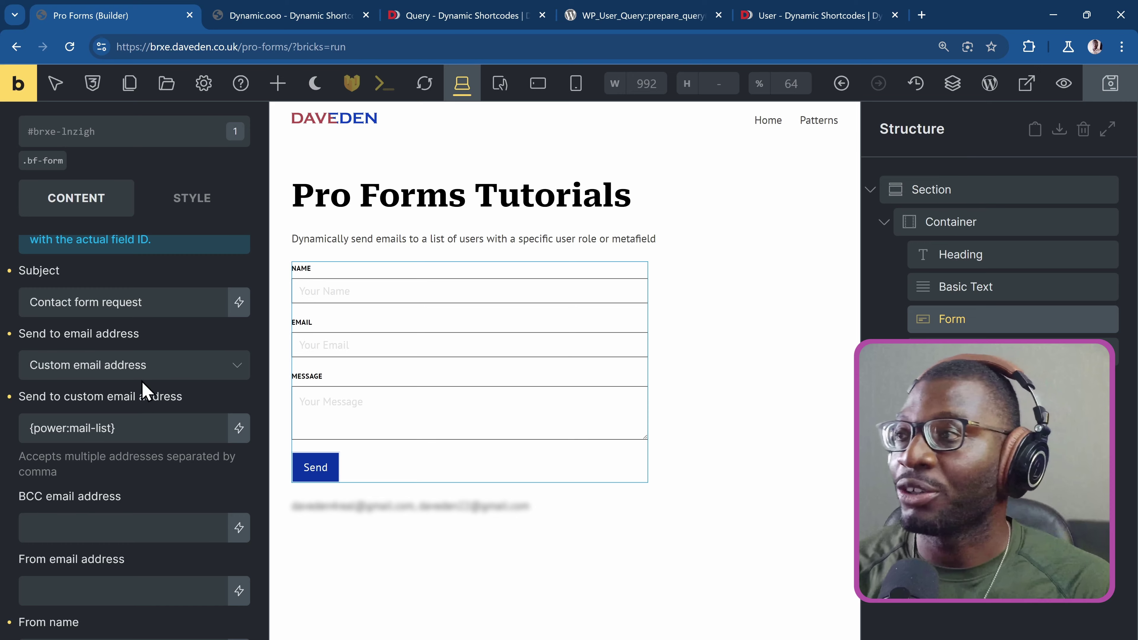
Wrap the mail-list content in {let: [ … ] @ role={keyargs}}
{"action": "left_click", "coordinate": [258, 21]}
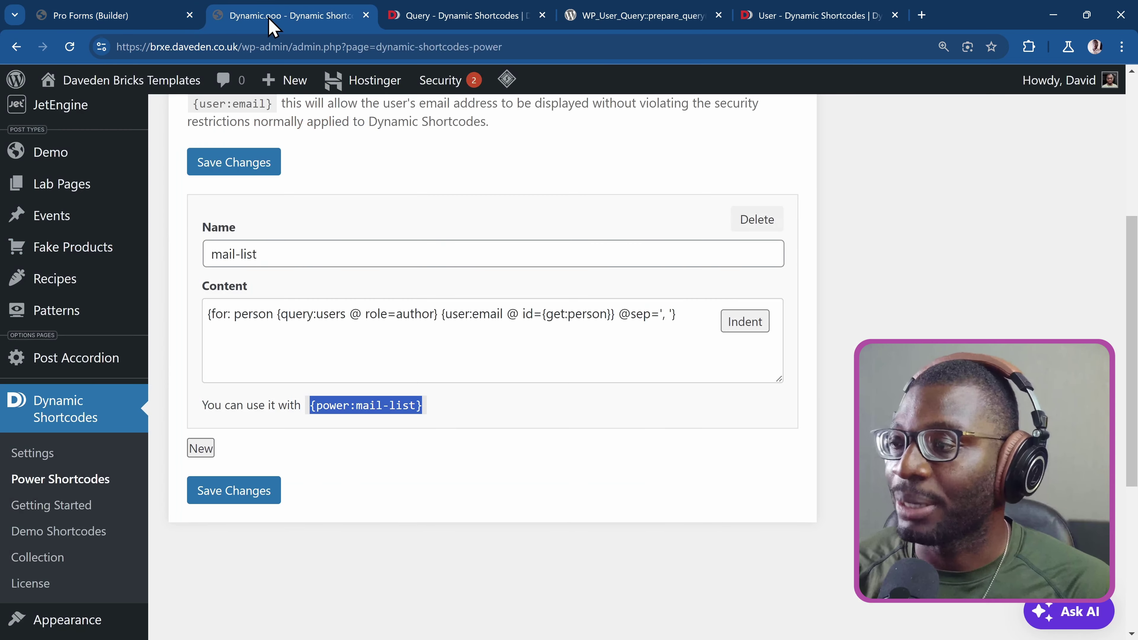
{"action": "left_click", "coordinate": [468, 316]}
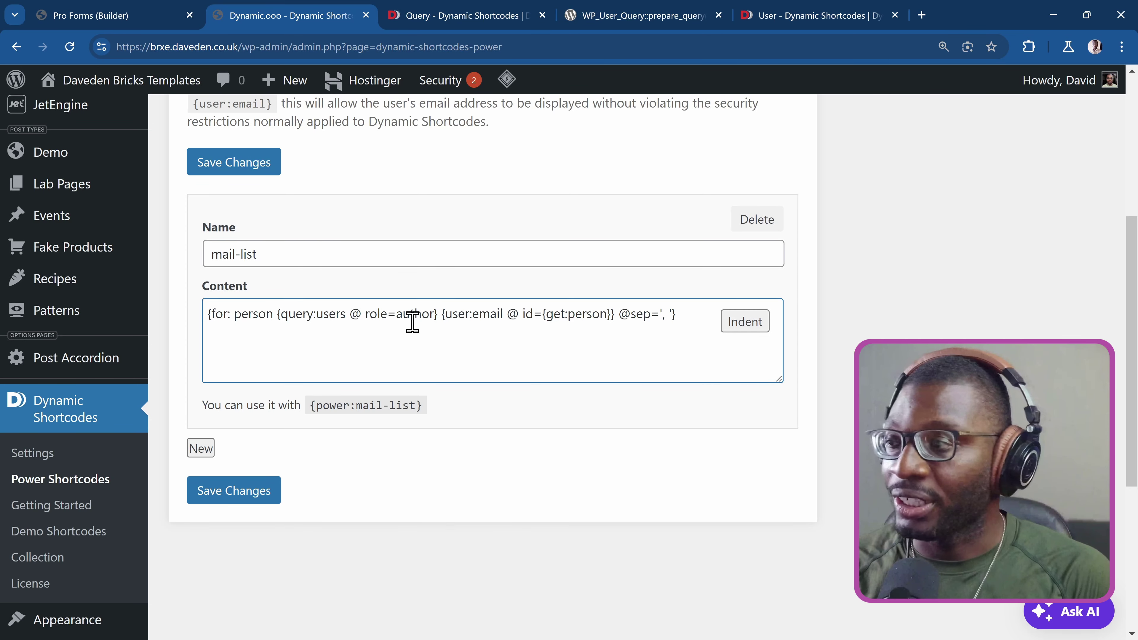
{"action": "type", "text": "{let"}
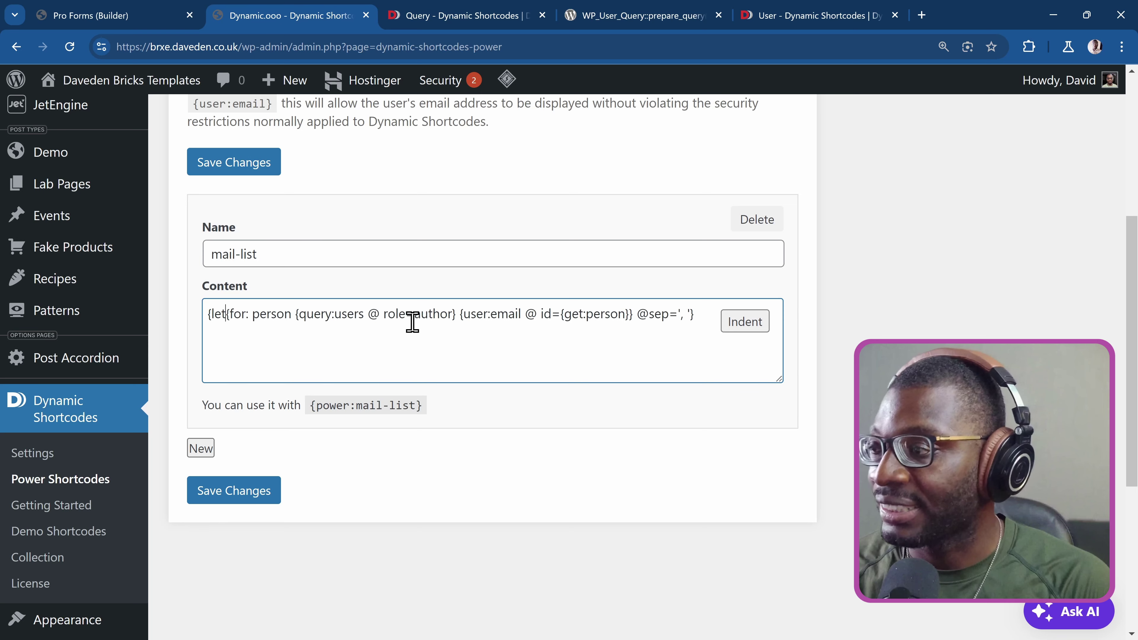
{"action": "type", "text": ": "}
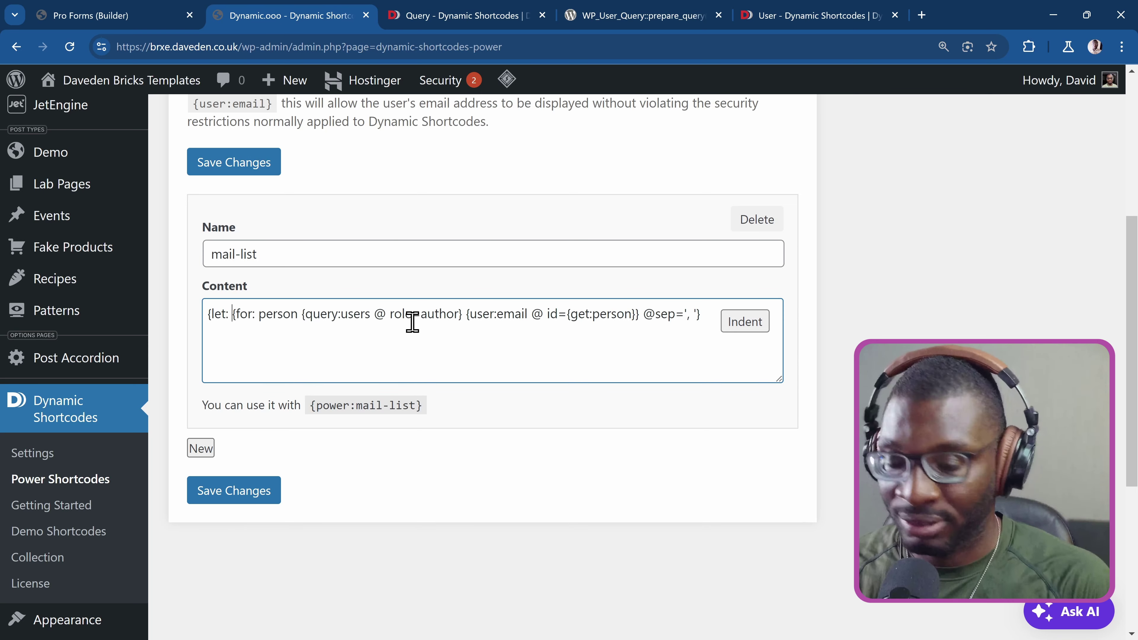
{"action": "type", "text": "["}
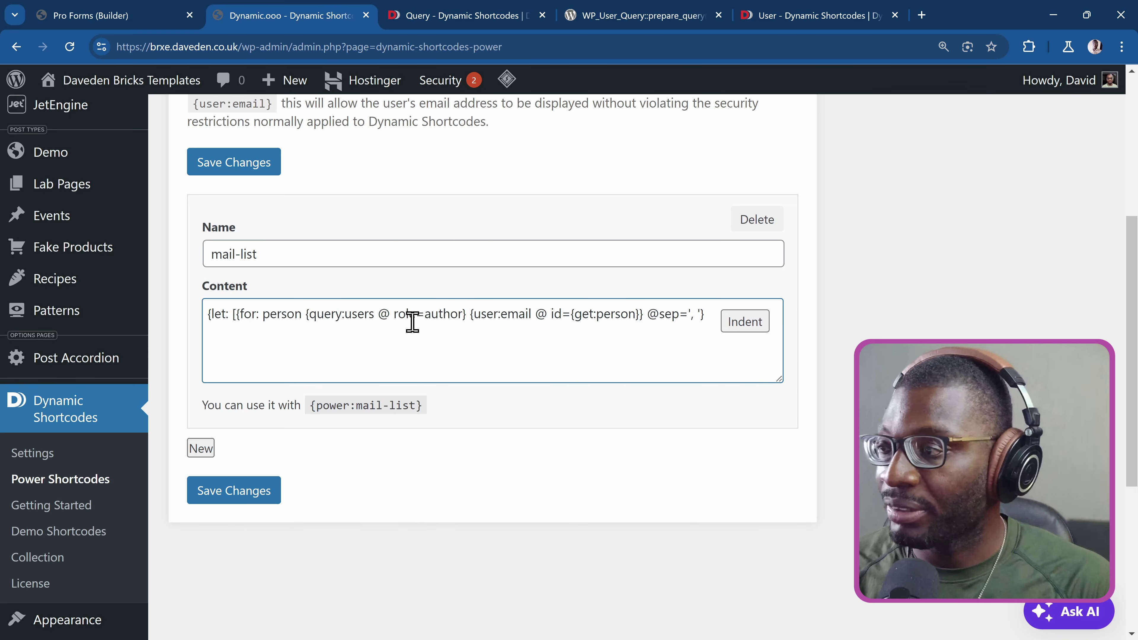
{"action": "type", "text": "]"}
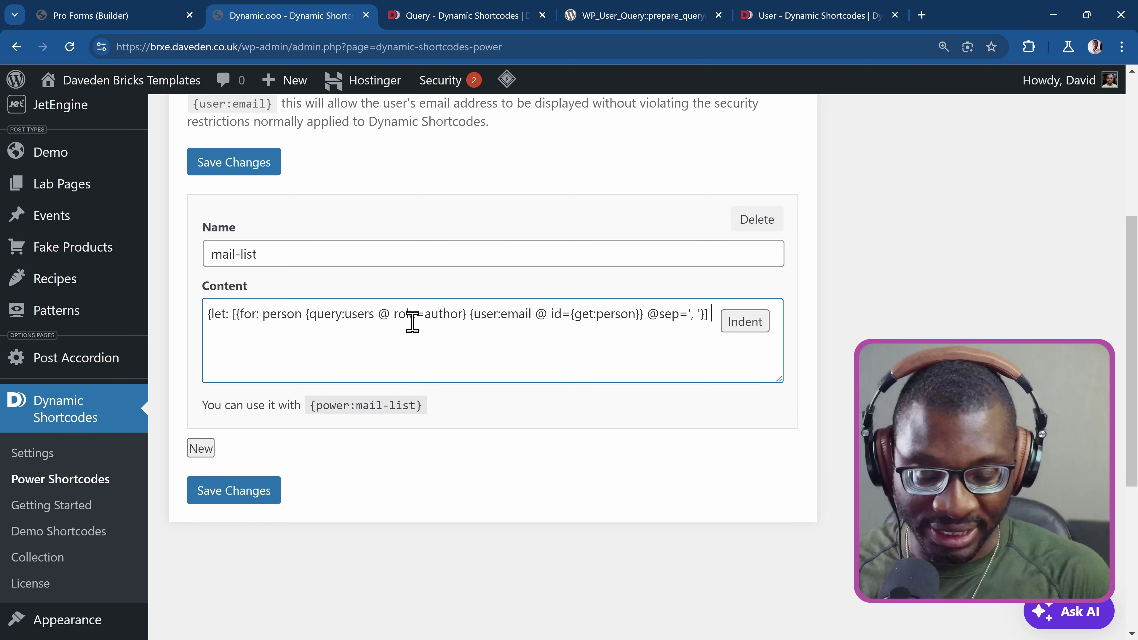
{"action": "type", "text": " @"}
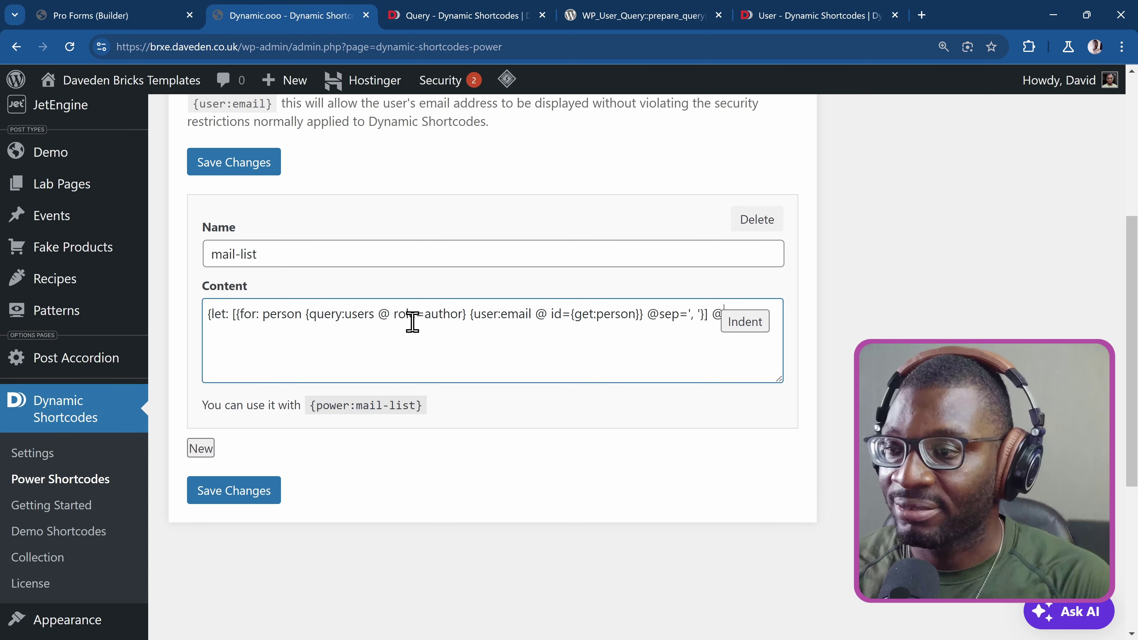
{"action": "key", "text": "Return"}
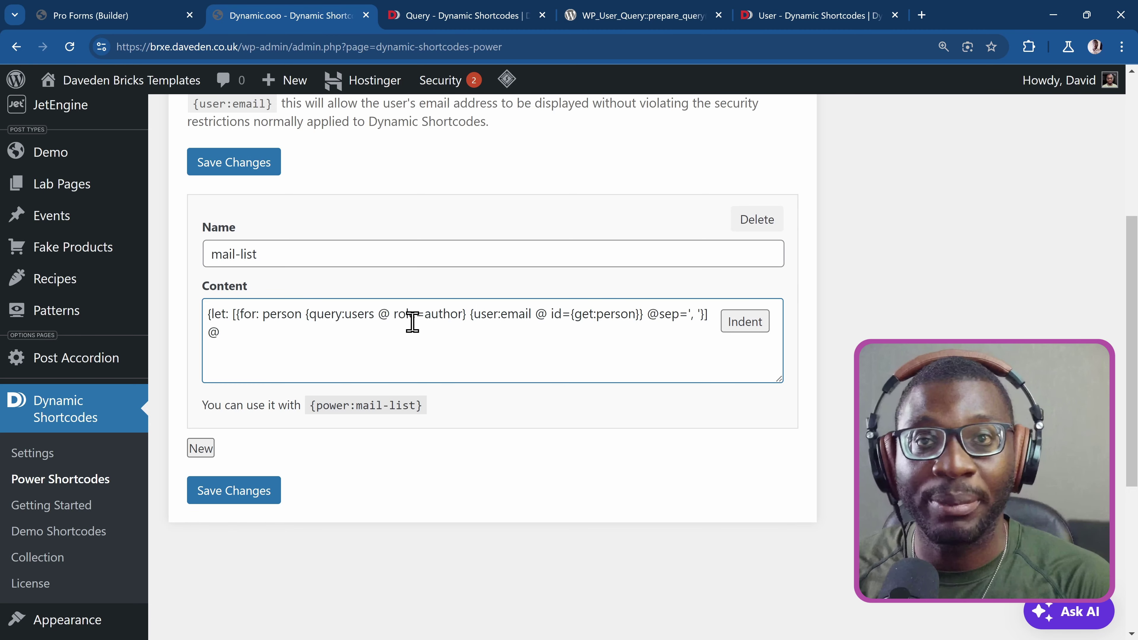
{"action": "type", "text": "role="}
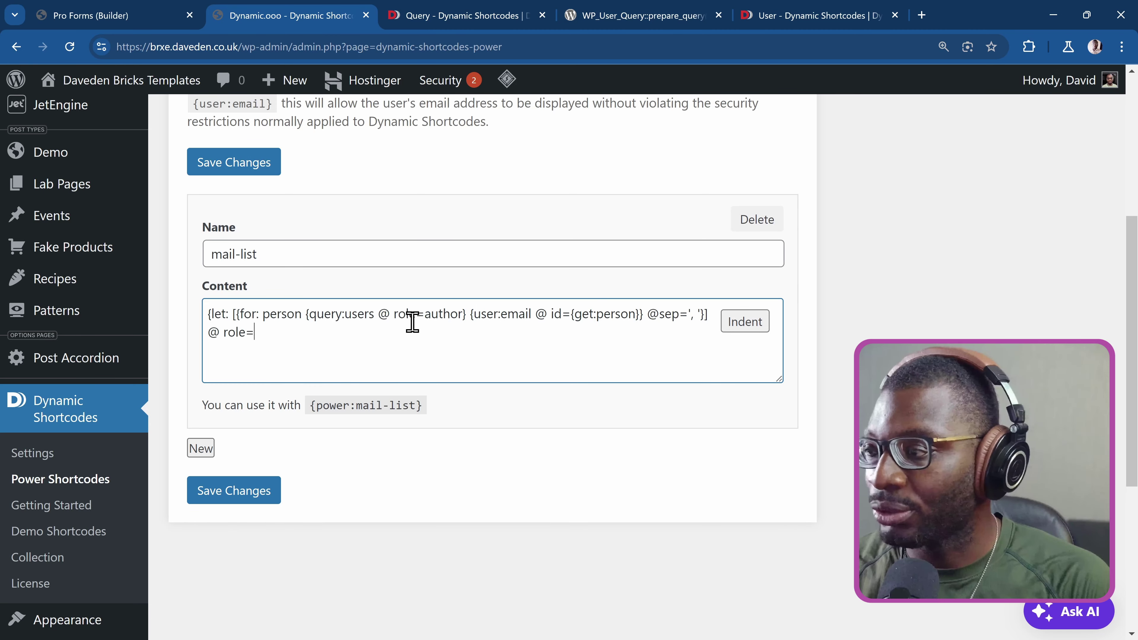
{"action": "type", "text": "{}"}
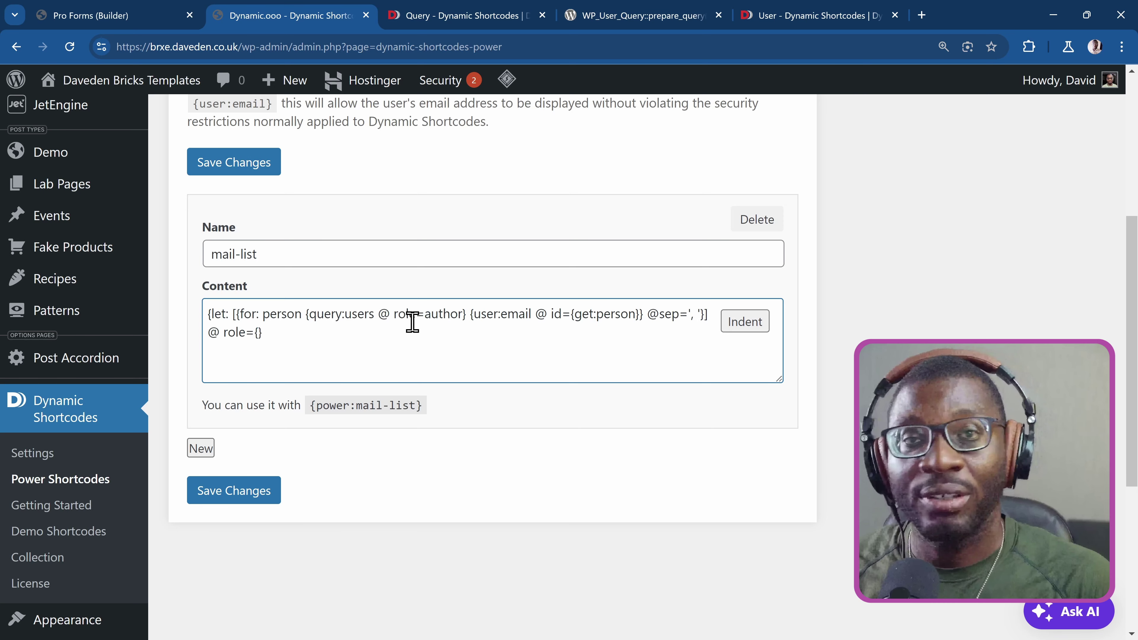
{"action": "type", "text": "keyar"}
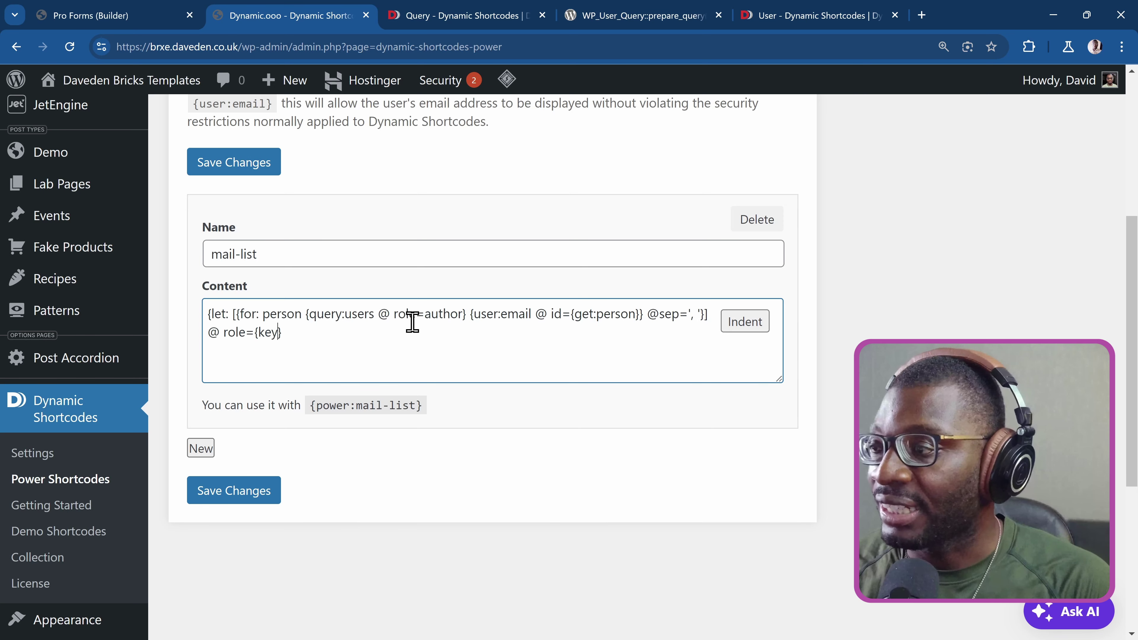
{"action": "type", "text": "gs"}
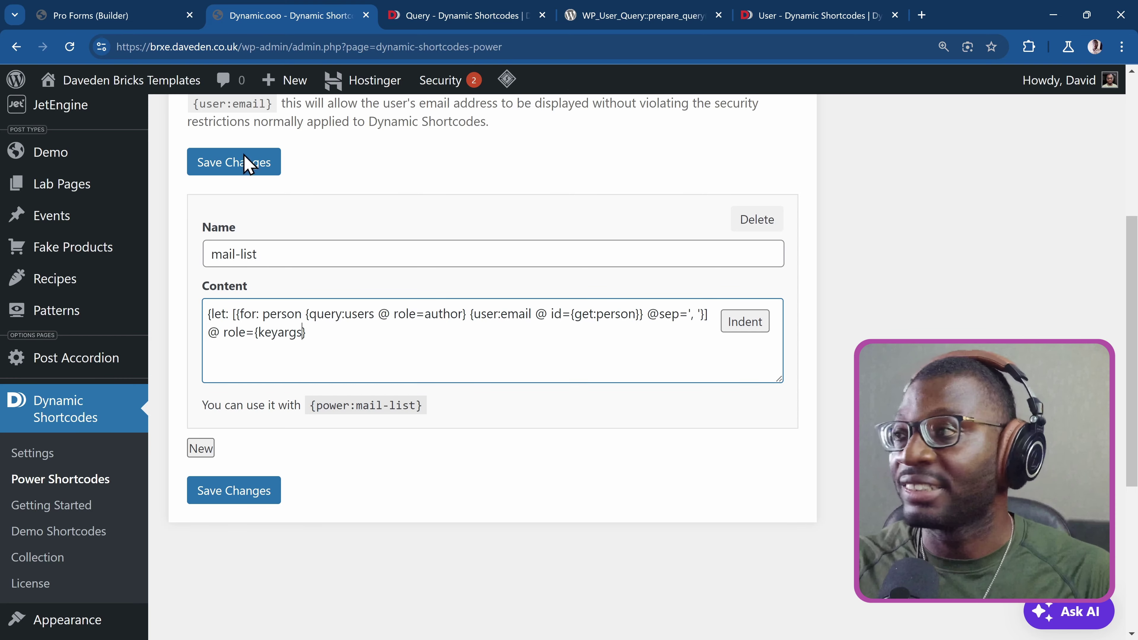
{"action": "left_click", "coordinate": [132, 15]}
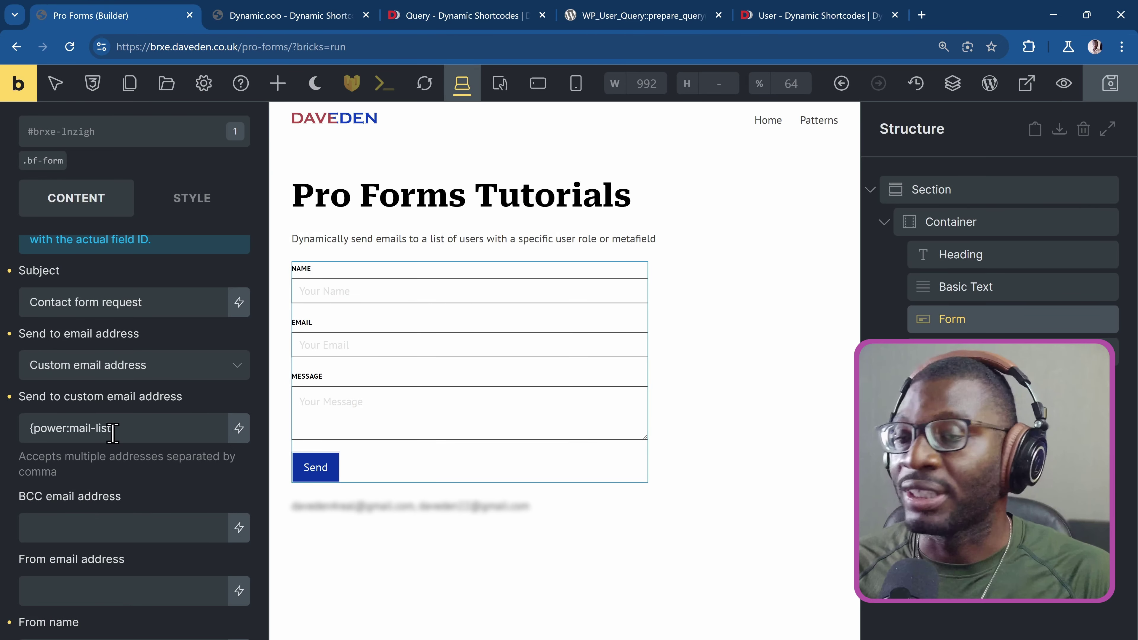
Append '@ role=' to the form's {power:mail-list} recipient
{"action": "left_click", "coordinate": [128, 431]}
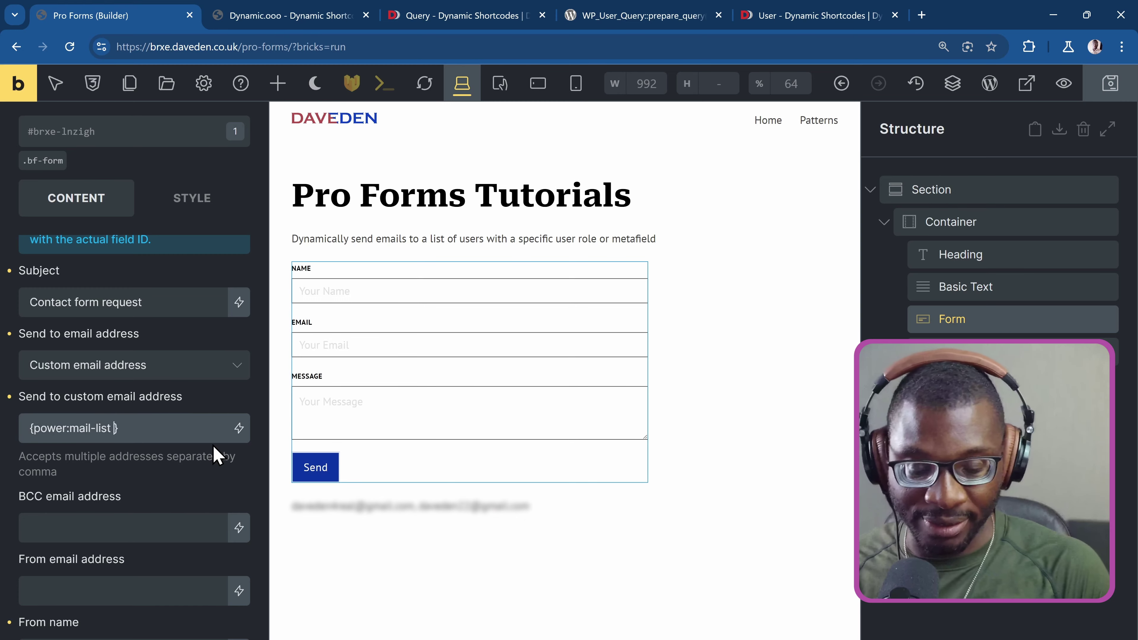
{"action": "type", "text": "@ role="}
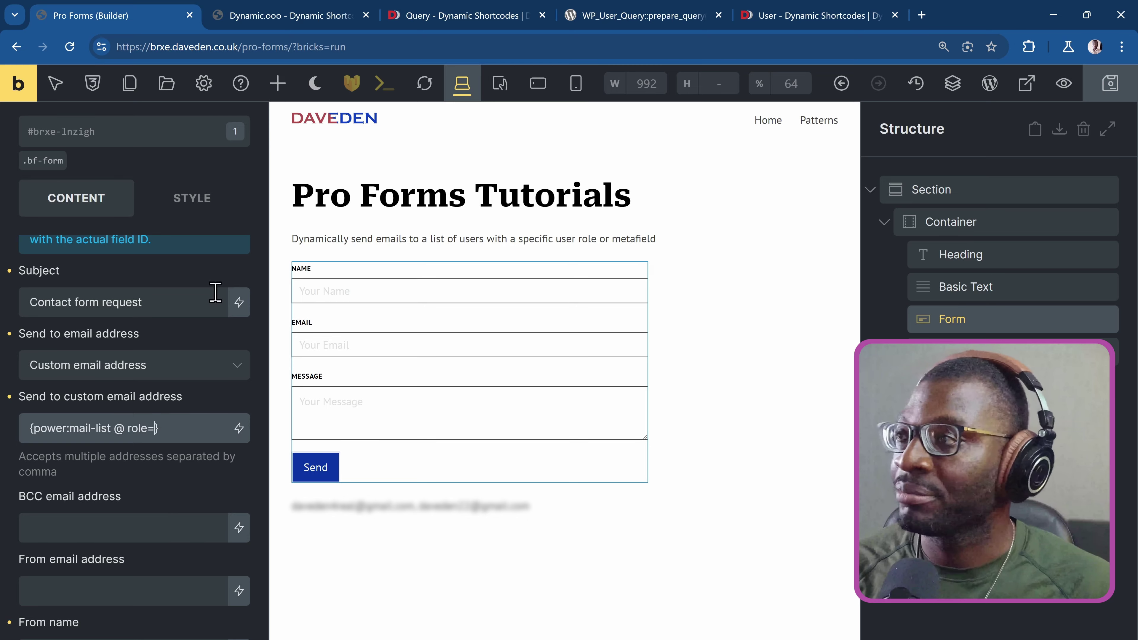
{"action": "left_click", "coordinate": [290, 16]}
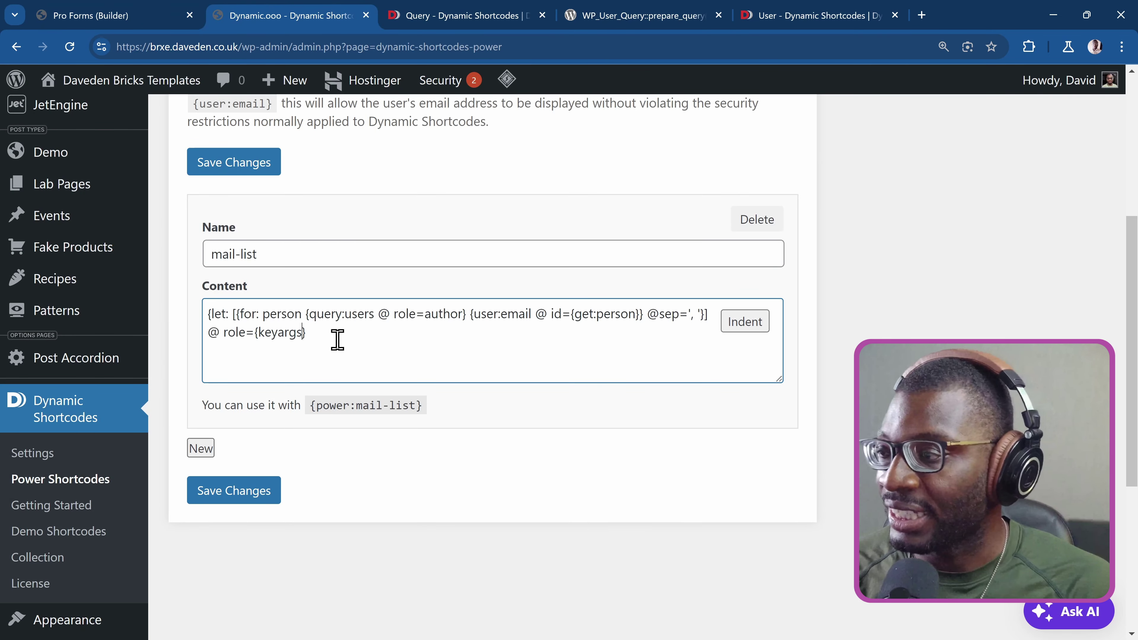
Change the let block's role to {keyargs:||role}, checking the form's recipient value in between
{"action": "type", "text": ":"}
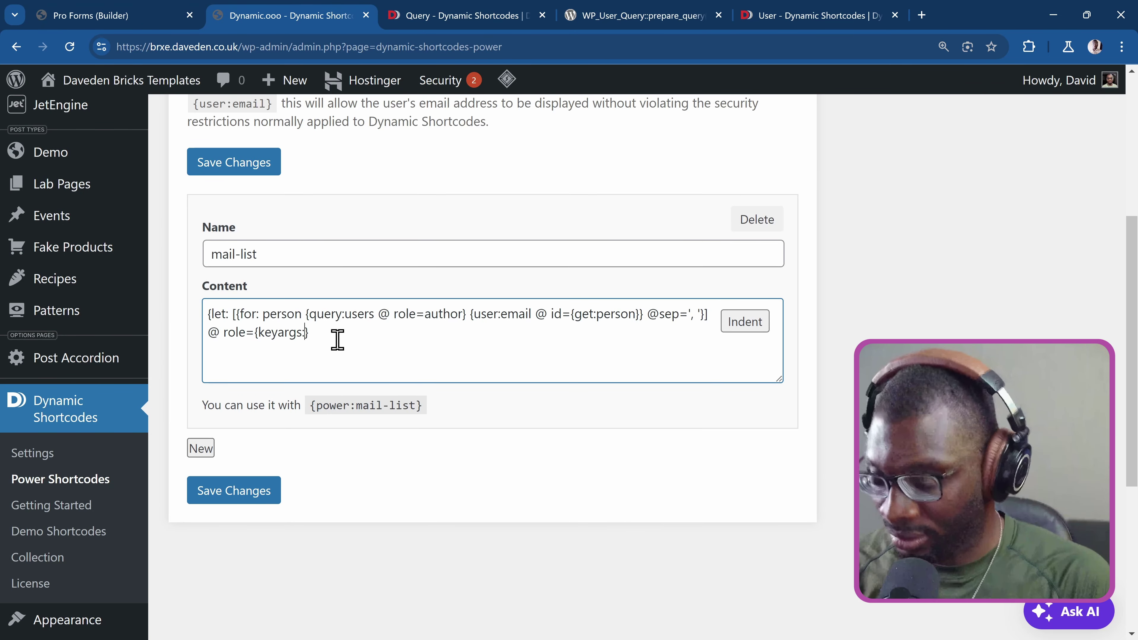
{"action": "type", "text": "|"}
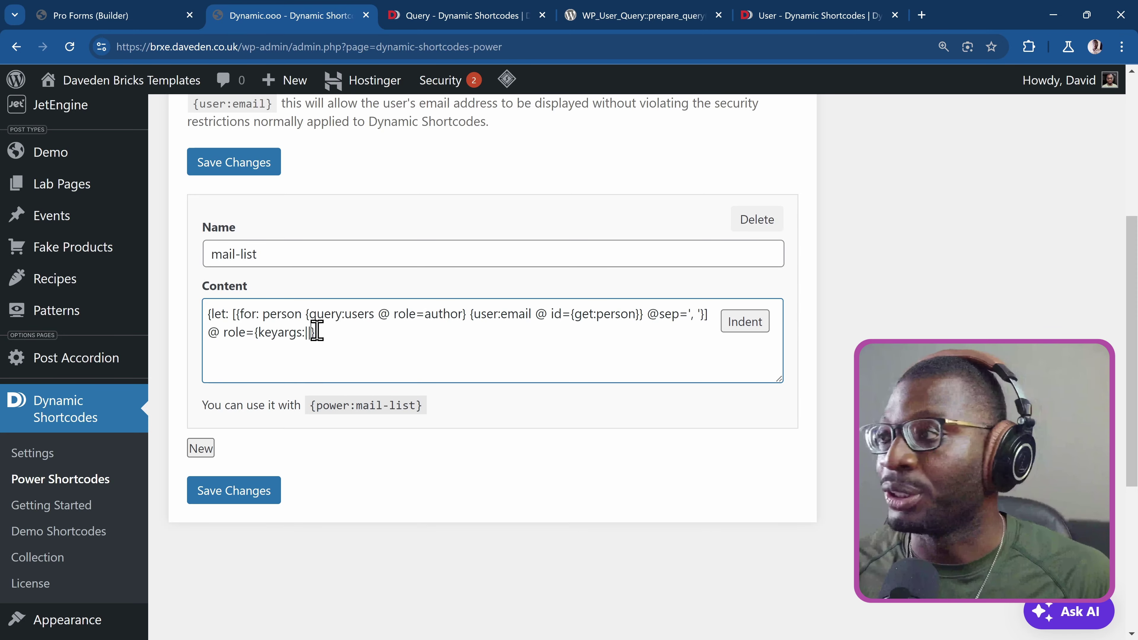
{"action": "left_click", "coordinate": [68, 14]}
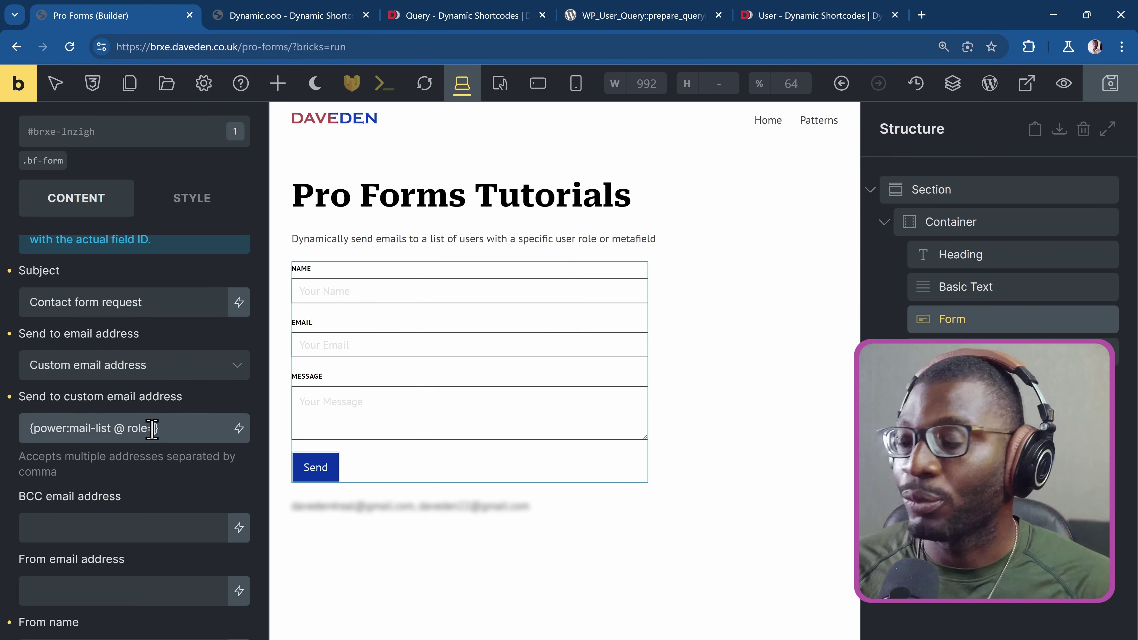
{"action": "left_click", "coordinate": [246, 18]}
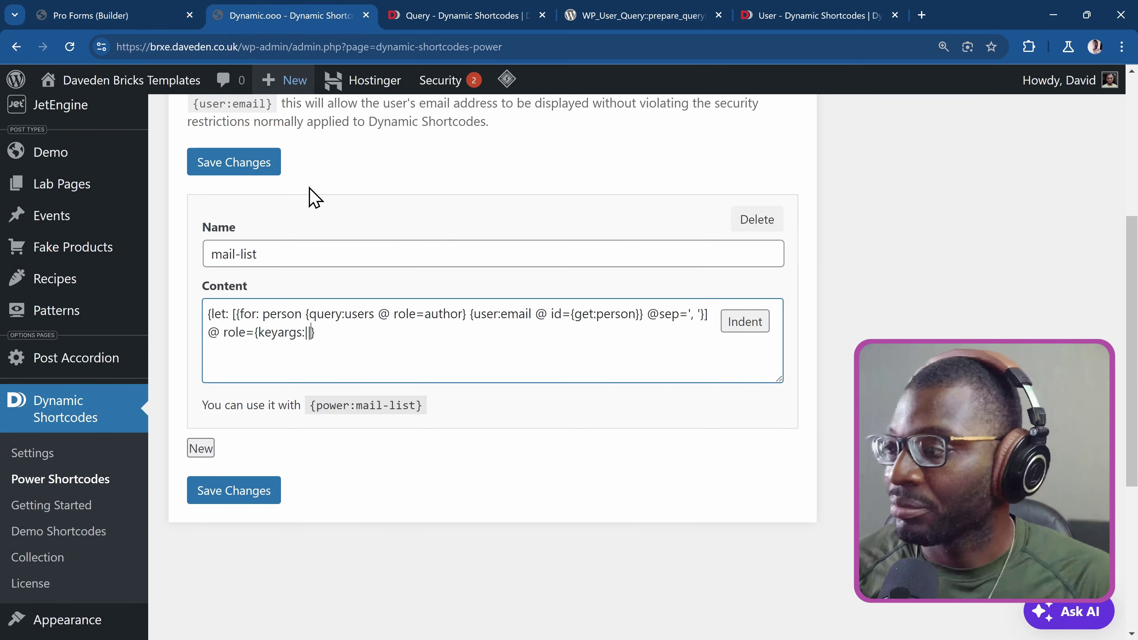
{"action": "type", "text": "role"}
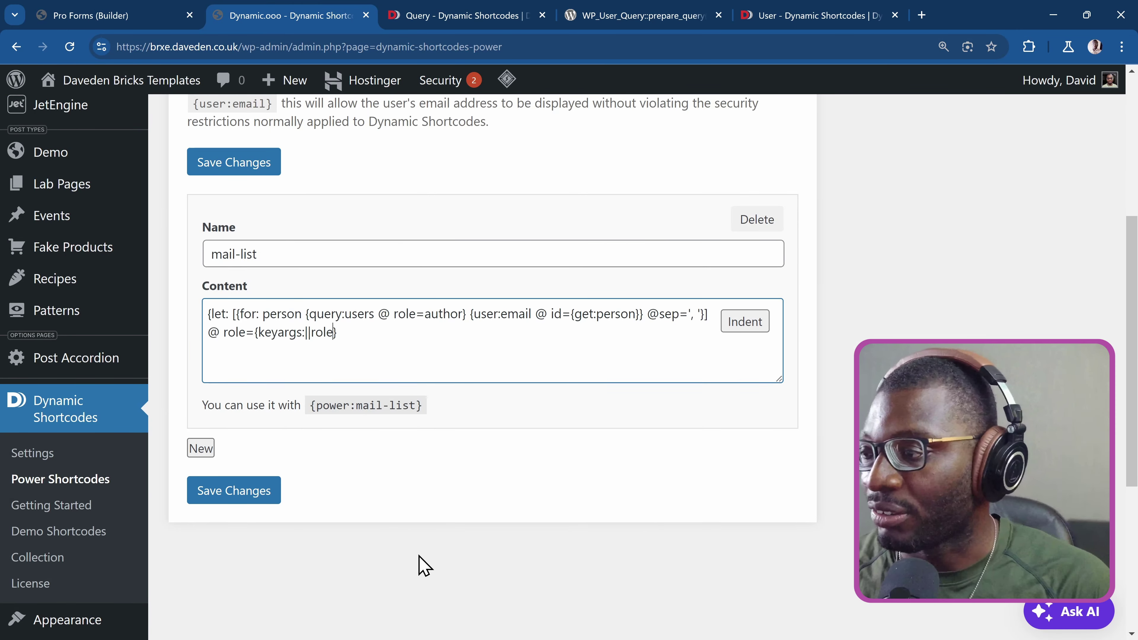
{"action": "scroll", "coordinate": [393, 449], "scroll_direction": "up", "scroll_amount": 1}
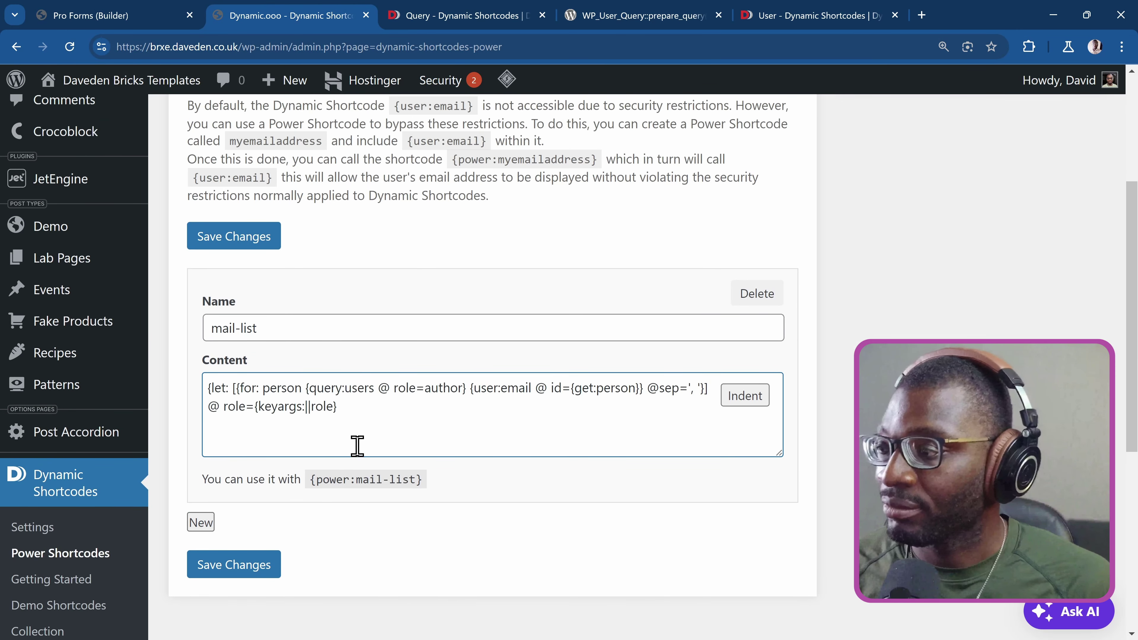
{"action": "left_click", "coordinate": [388, 405]}
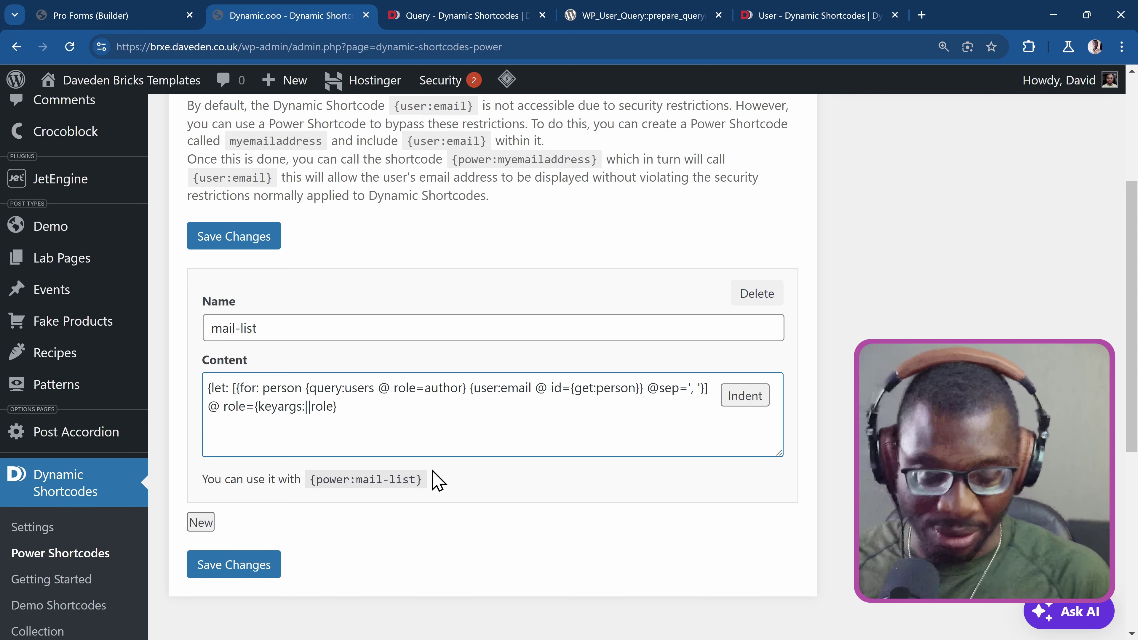
Close the let block with a brace, auto-indent, and put the let list and its brackets on separate lines
{"action": "type", "text": "}"}
{"action": "left_click", "coordinate": [742, 406]}
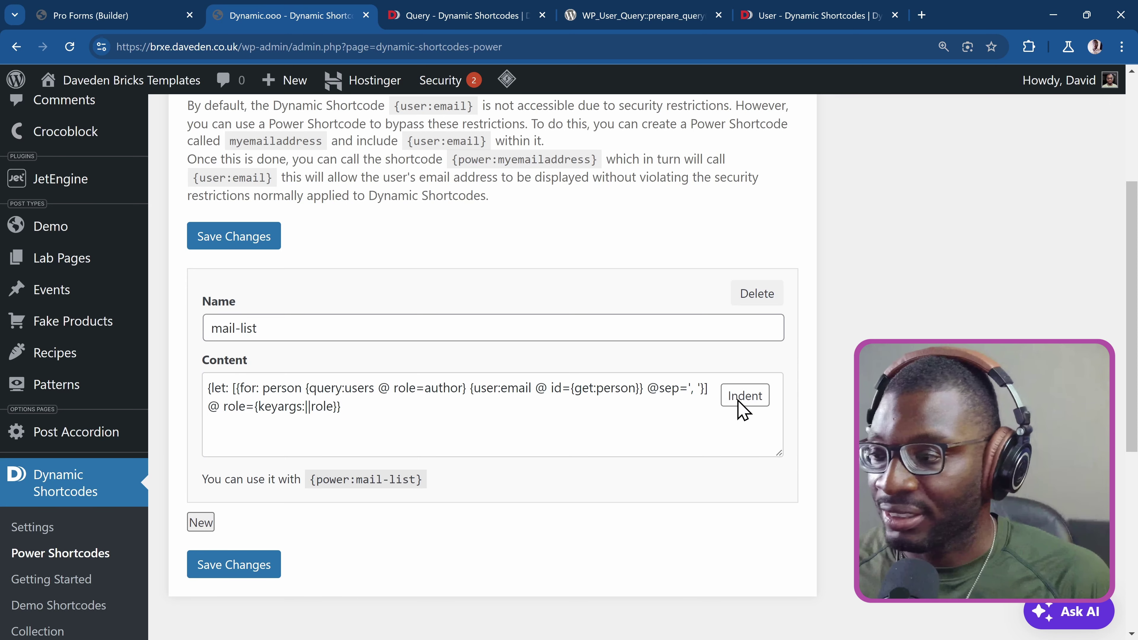
{"action": "left_click", "coordinate": [232, 388]}
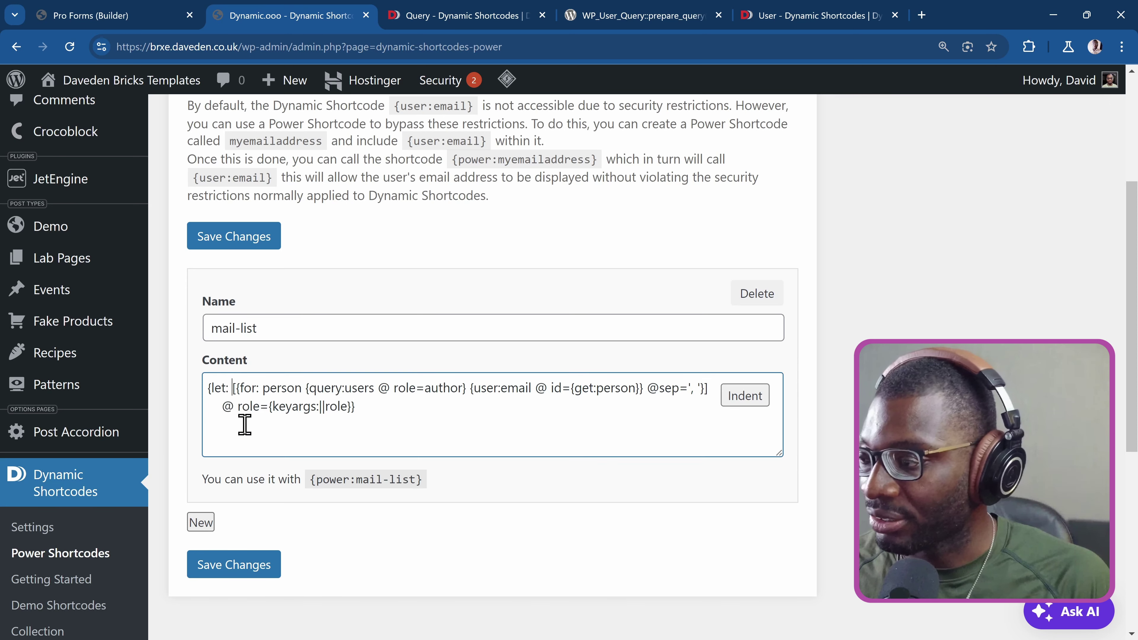
{"action": "key", "text": "Return"}
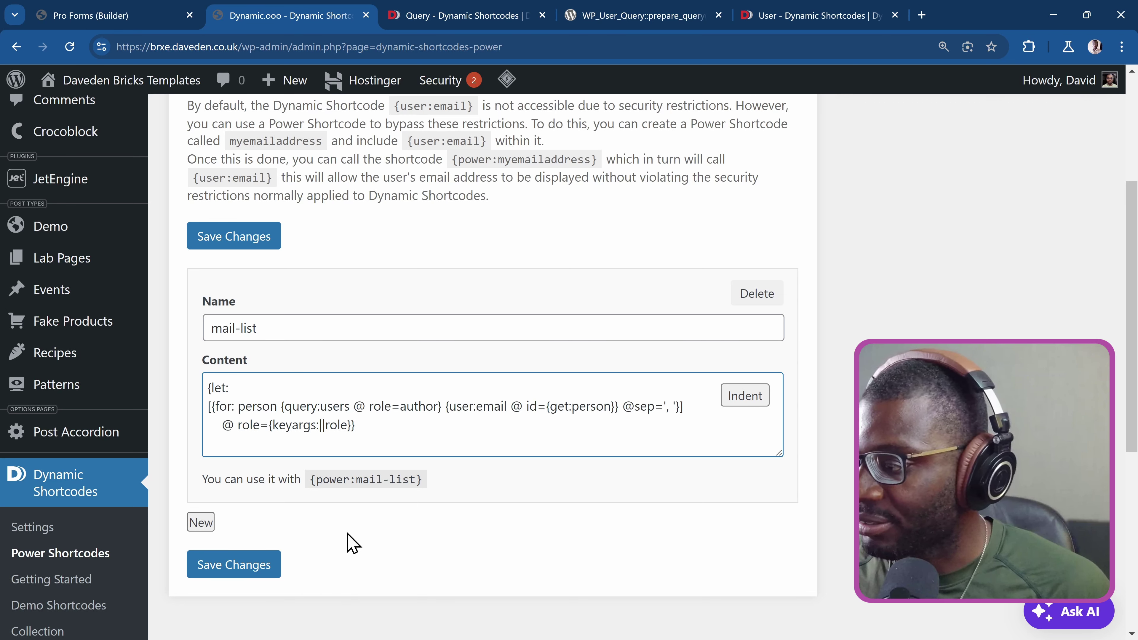
{"action": "key", "text": "Return"}
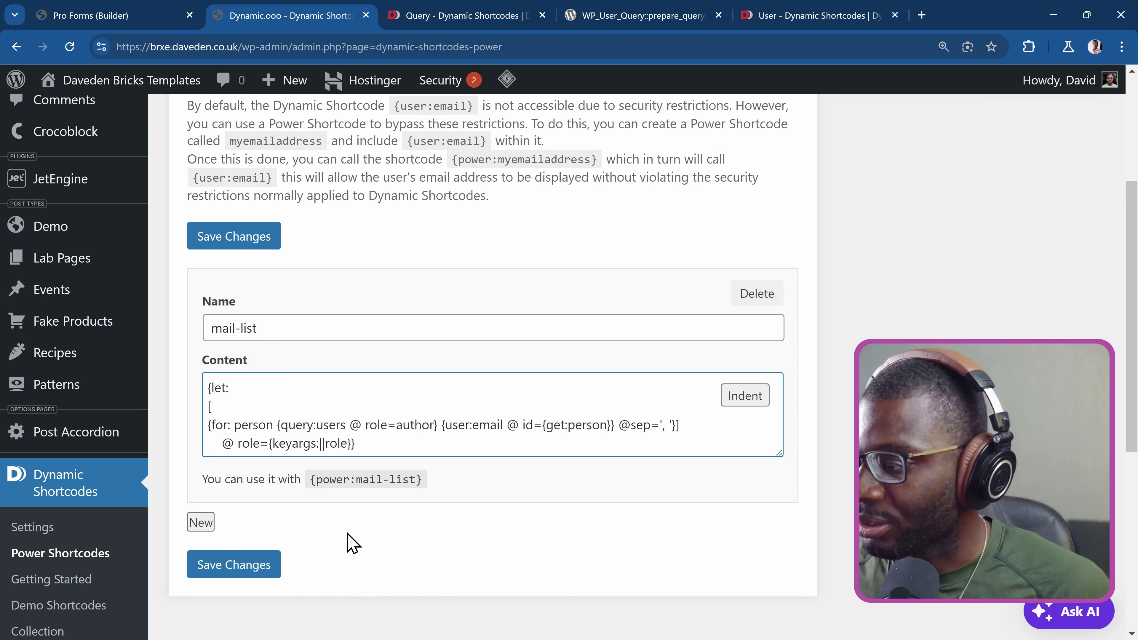
{"action": "left_click", "coordinate": [674, 425]}
{"action": "key", "text": "Return"}
Place person, the users query and the email output on their own lines, enlarge the box, and re-indent
{"action": "left_click", "coordinate": [276, 425]}
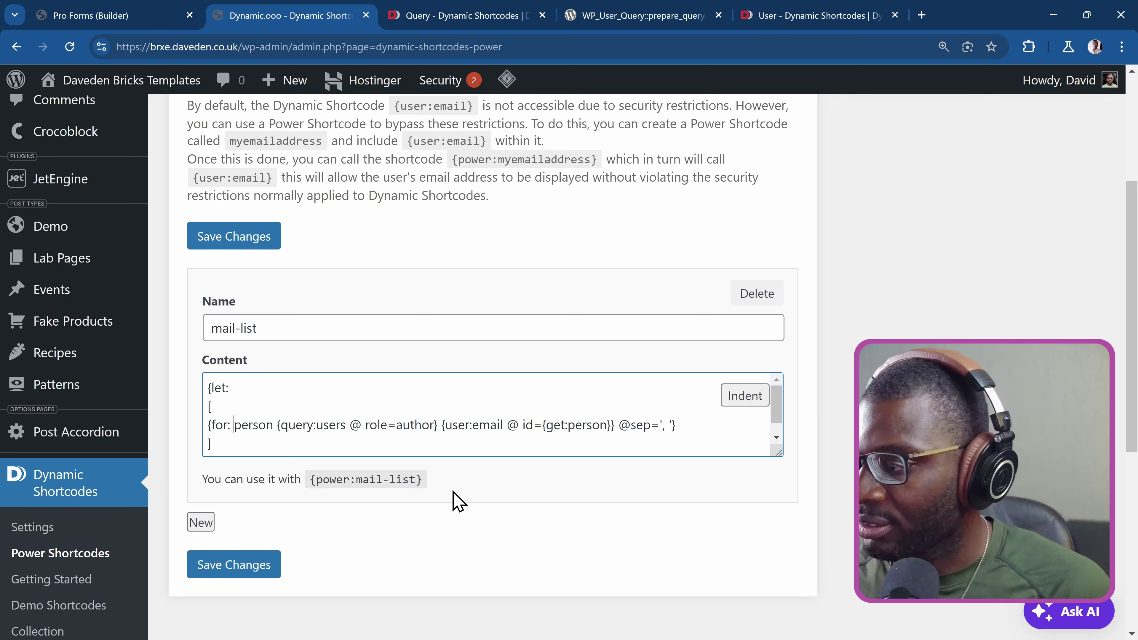
{"action": "key", "text": "Return"}
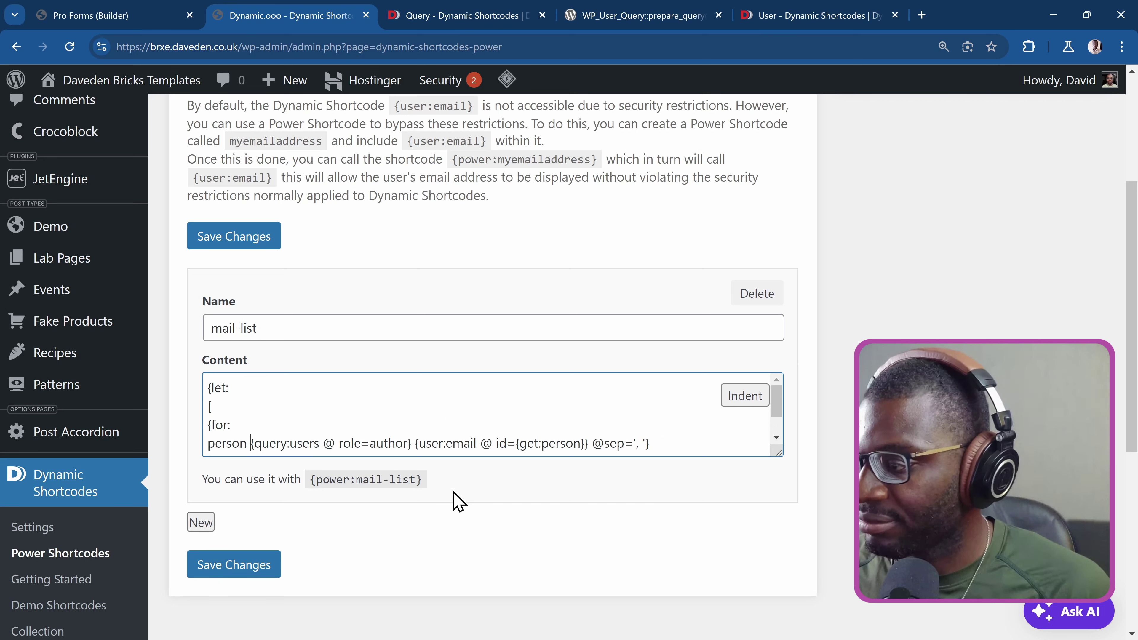
{"action": "key", "text": "Return"}
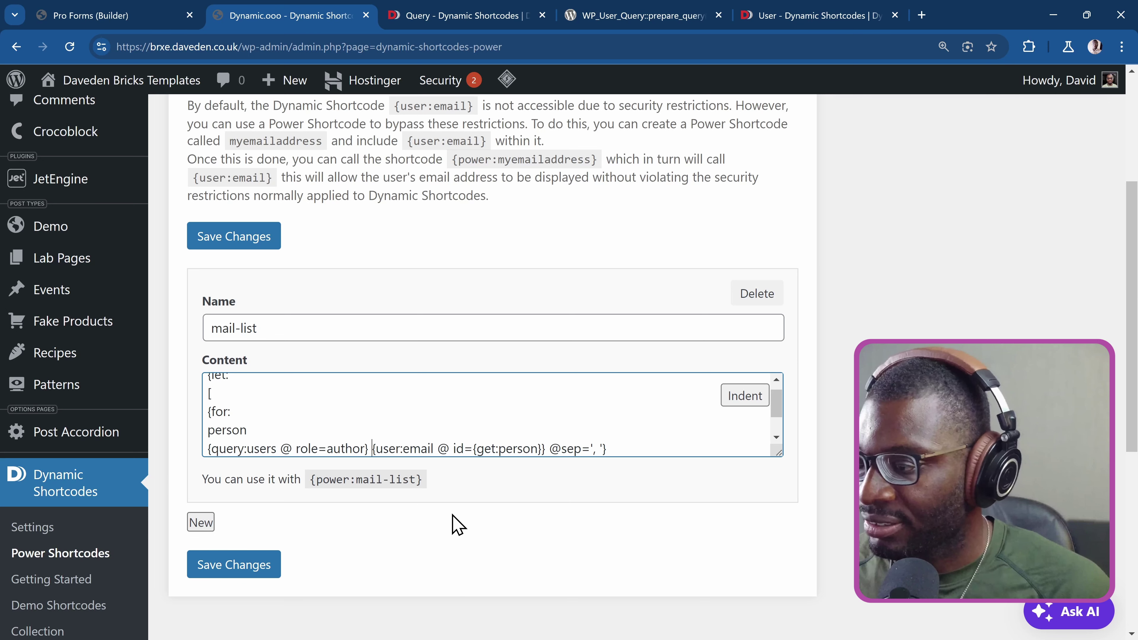
{"action": "key", "text": "Return"}
{"action": "left_click", "coordinate": [758, 395]}
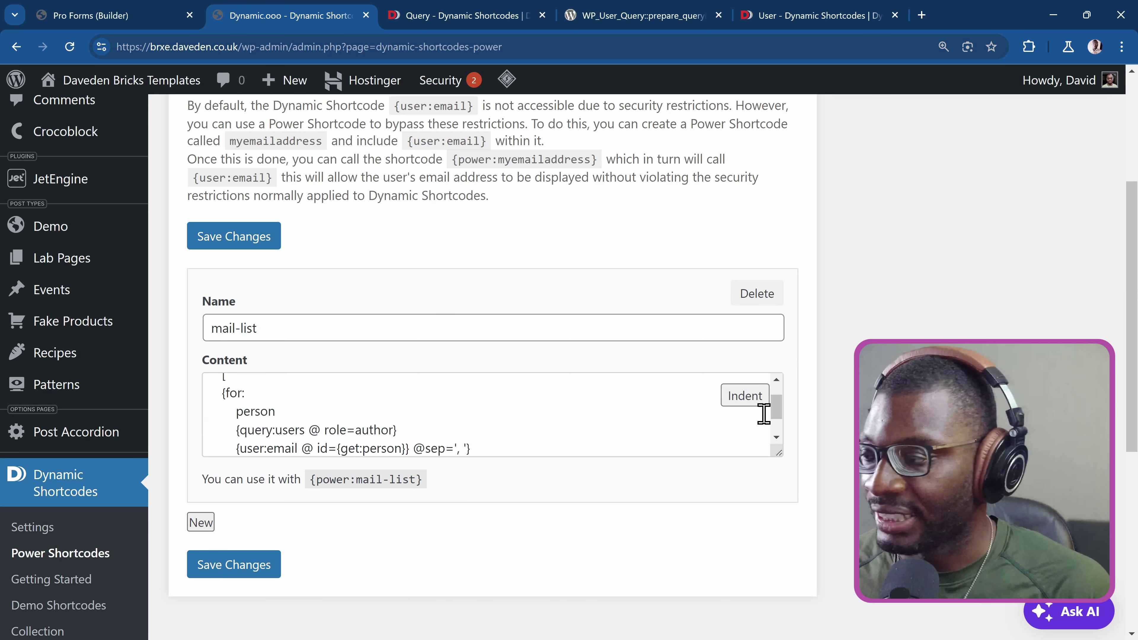
{"action": "left_click_drag", "start_coordinate": [779, 454], "coordinate": [783, 548]}
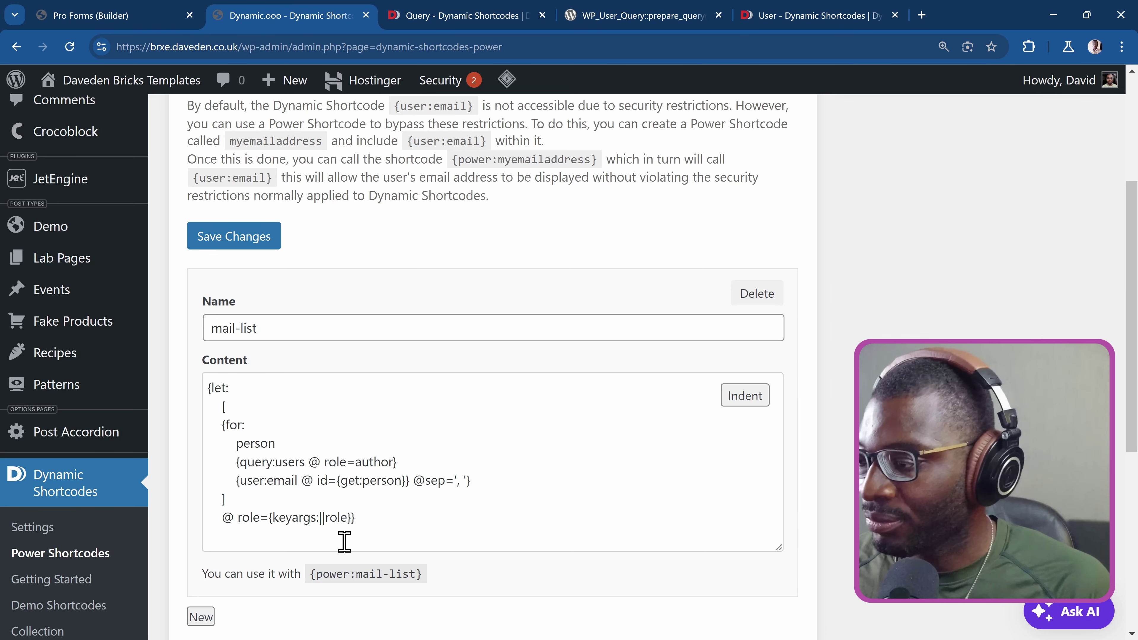
{"action": "left_click", "coordinate": [351, 519]}
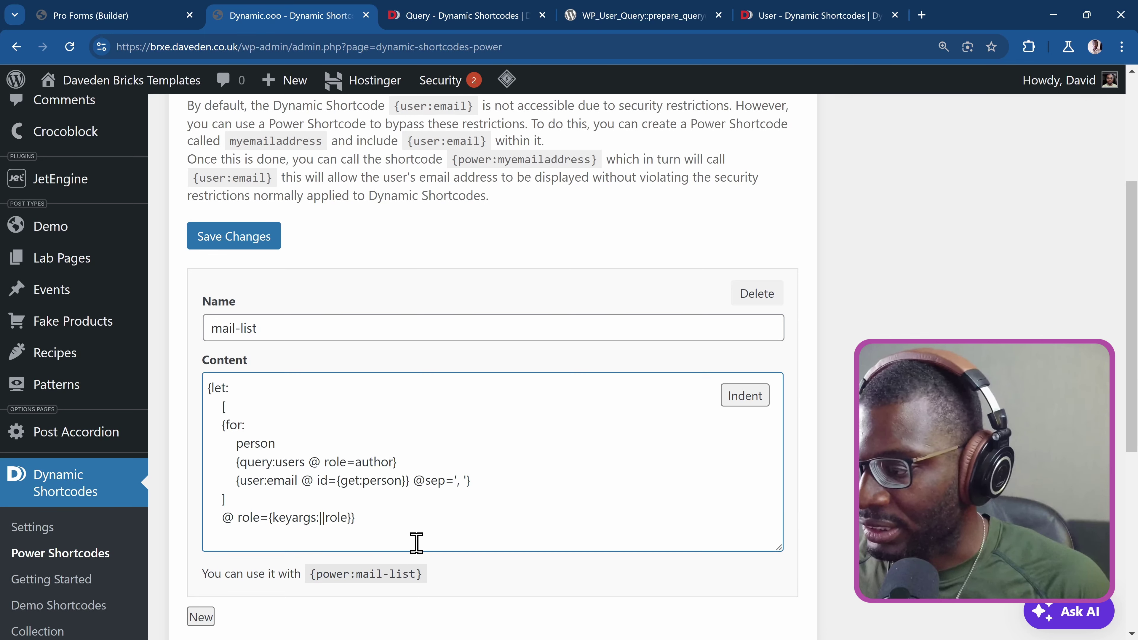
{"action": "left_click", "coordinate": [744, 396]}
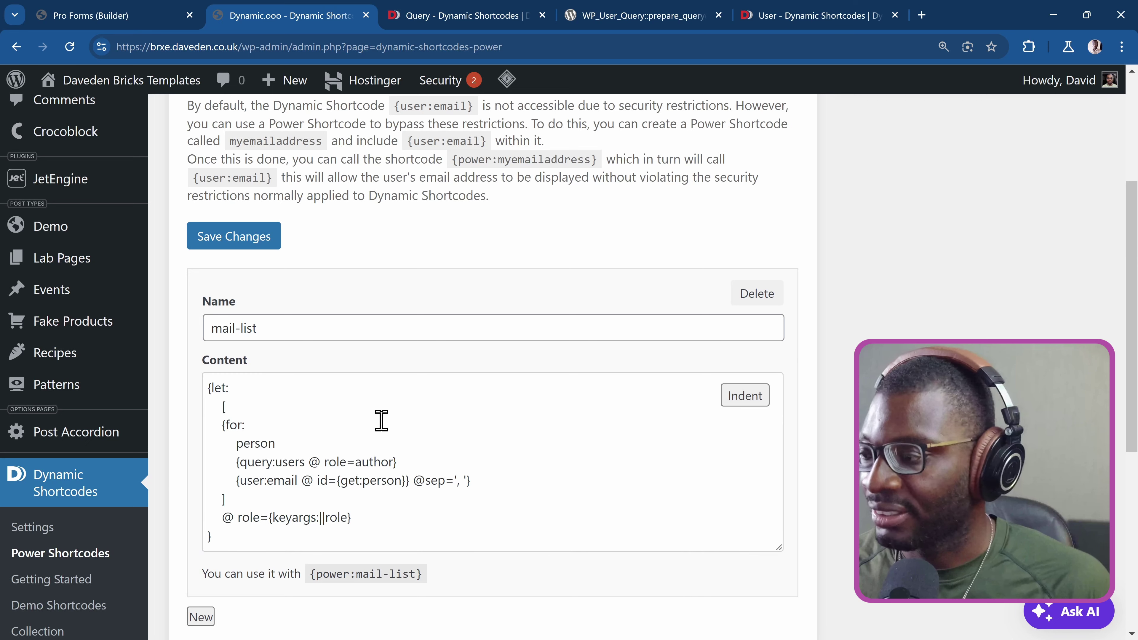
Change the mail-list query's role to {get:role ? author} and save the power shortcodes
{"action": "scroll", "coordinate": [236, 386], "scroll_direction": "down", "scroll_amount": 1}
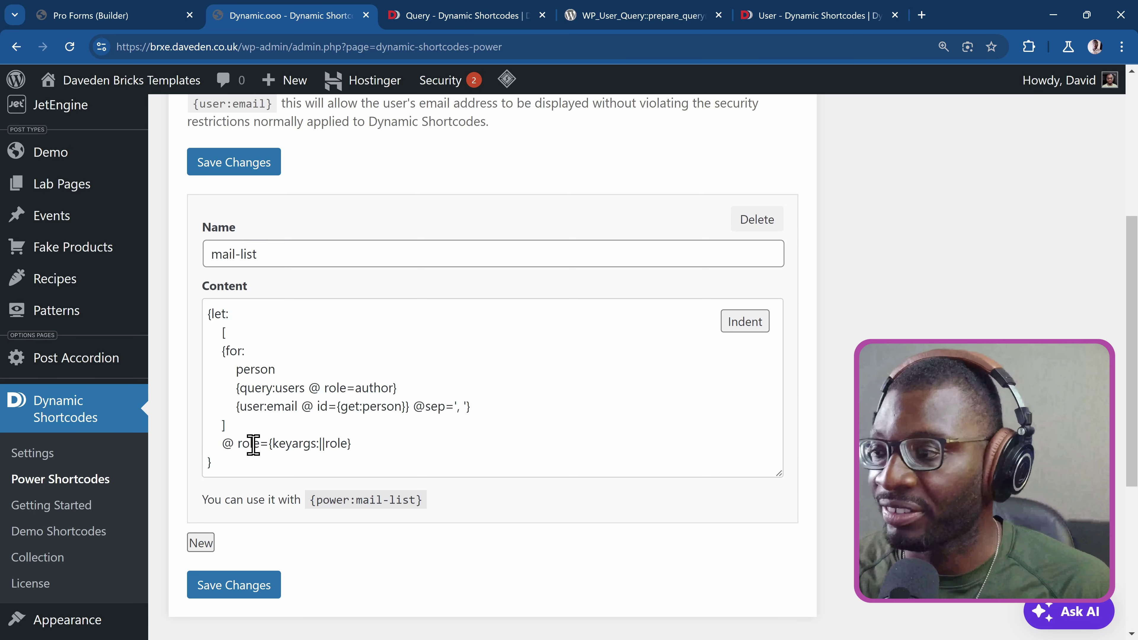
{"action": "double_click", "coordinate": [375, 390]}
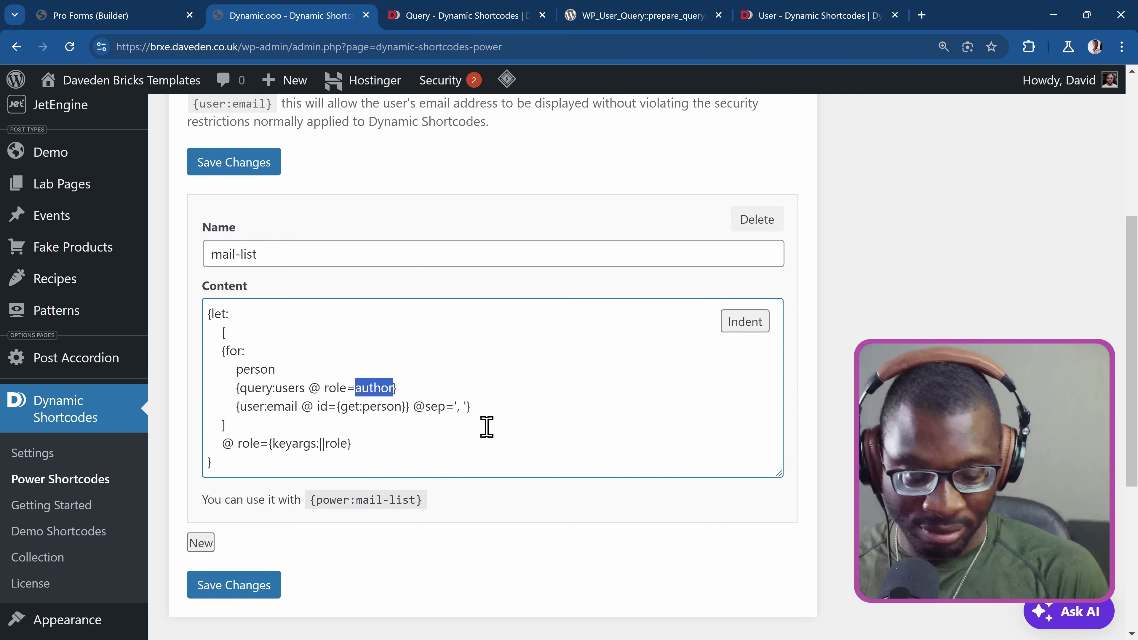
{"action": "type", "text": "{}"}
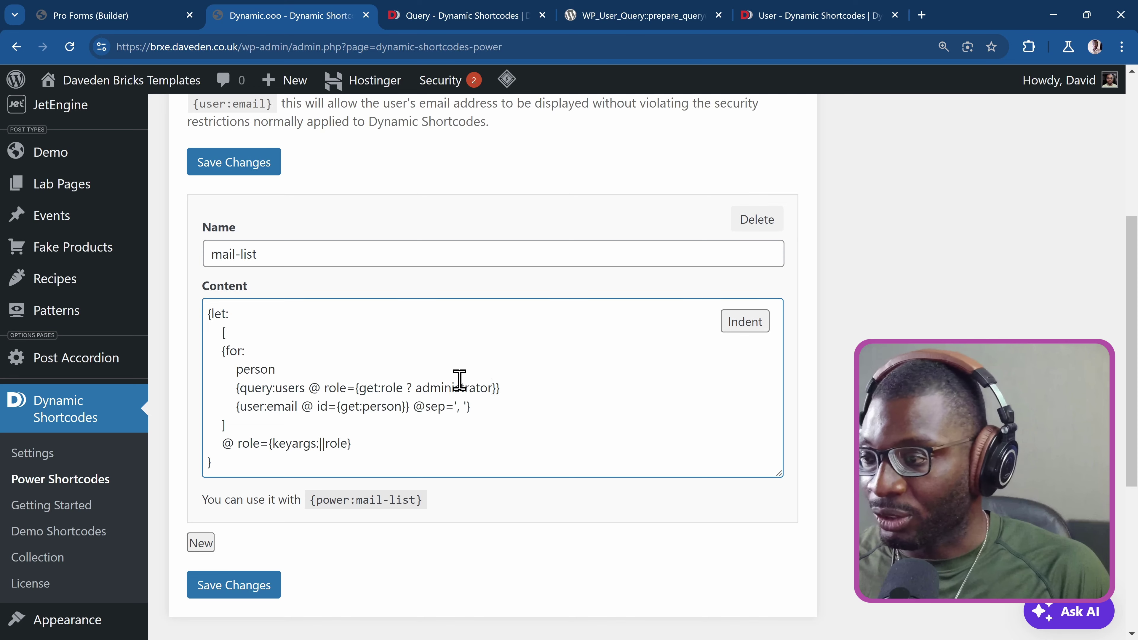
{"action": "double_click", "coordinate": [446, 389]}
{"action": "type", "text": "auth"}
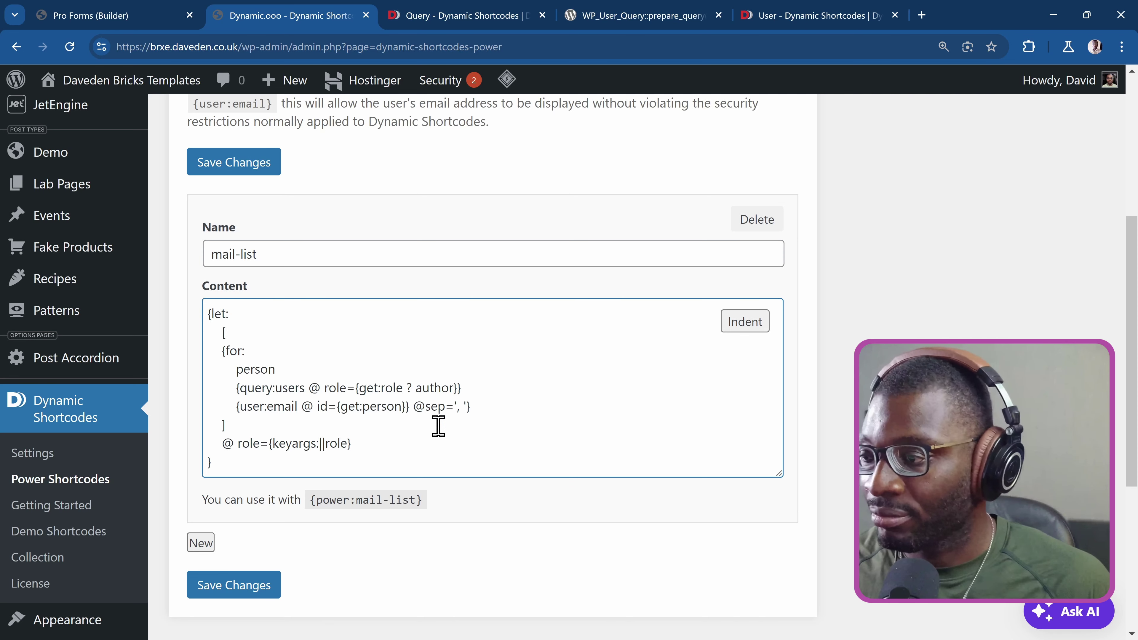
{"action": "left_click", "coordinate": [439, 425]}
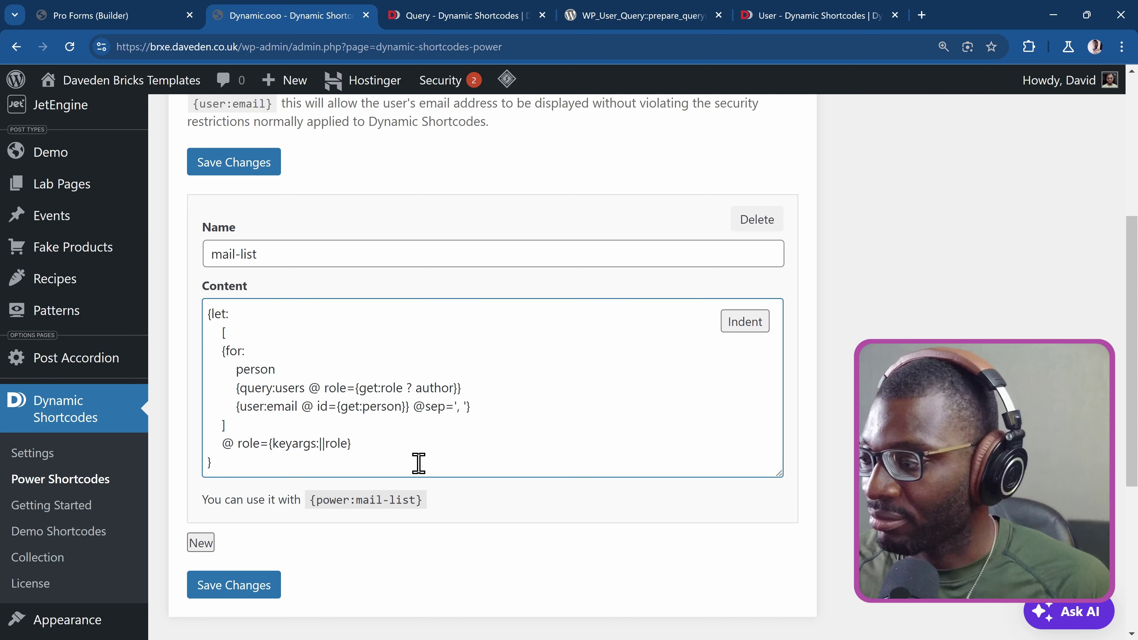
{"action": "left_click", "coordinate": [248, 585]}
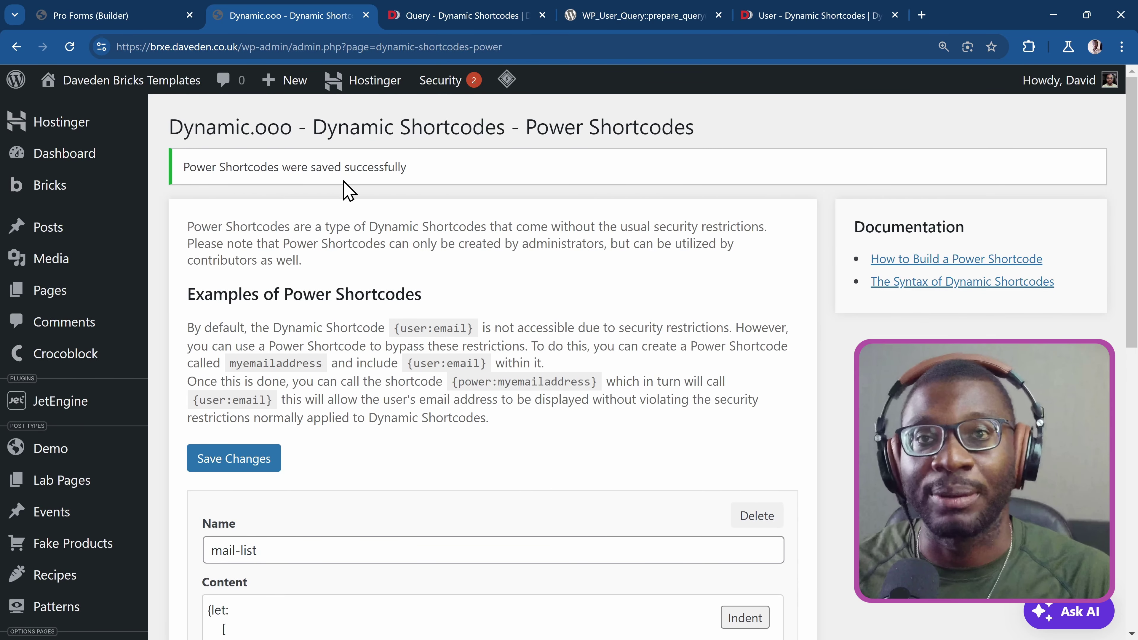
Fix the Basic Text shortcode's misspelled 'authro' to 'author' in {power:mail-list @ role=author}
{"action": "left_click", "coordinate": [122, 27]}
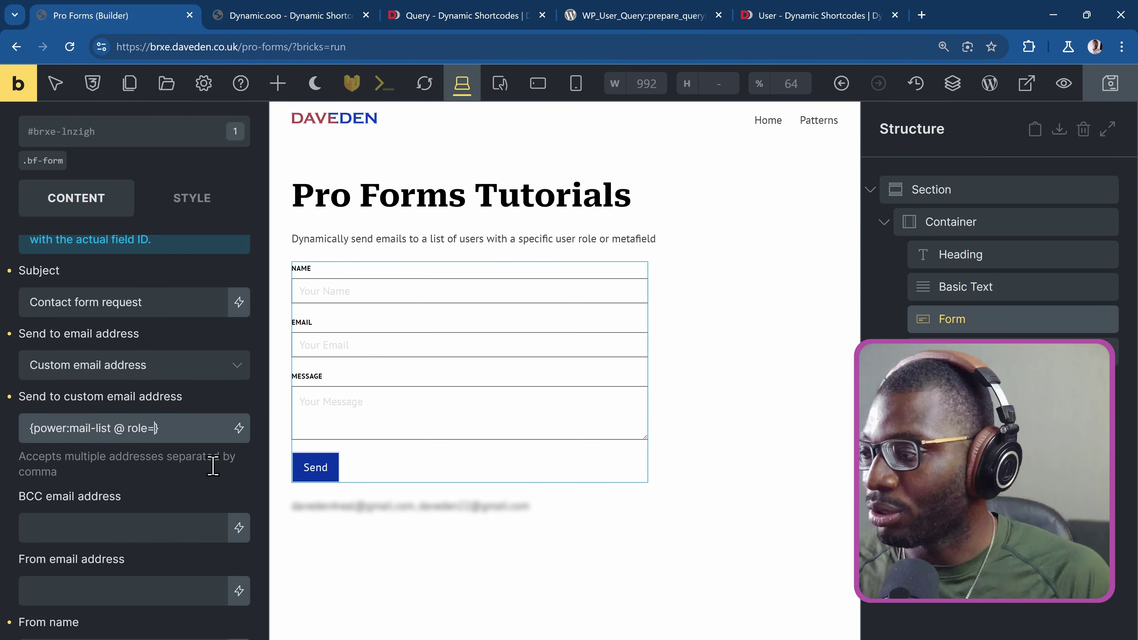
{"action": "type", "text": "authro"}
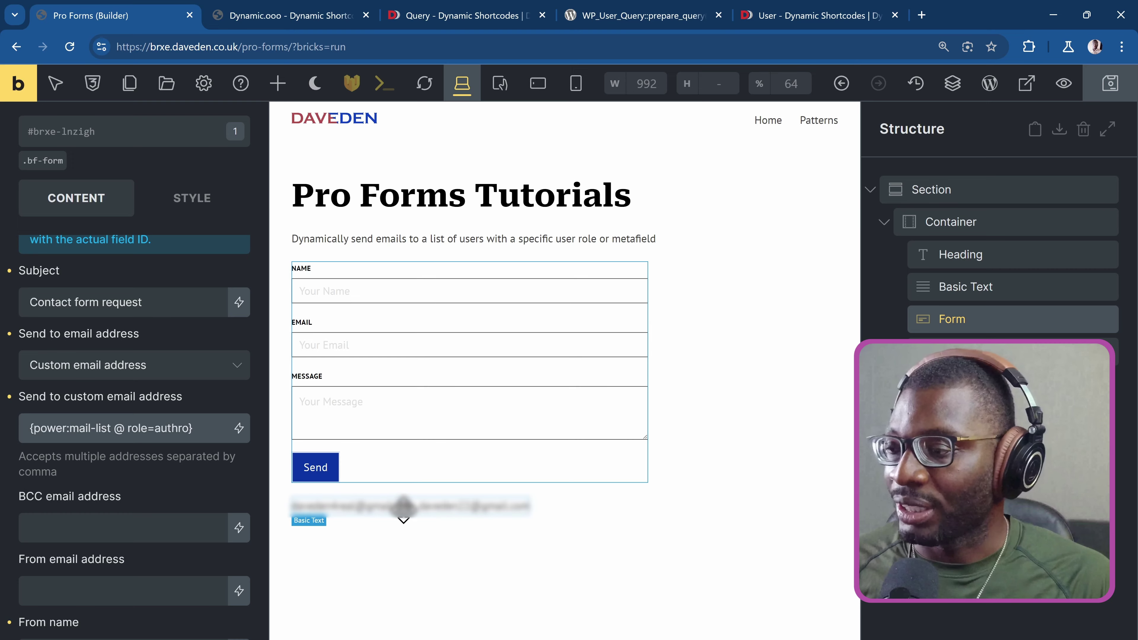
{"action": "left_click", "coordinate": [403, 507]}
{"action": "left_click", "coordinate": [148, 303]}
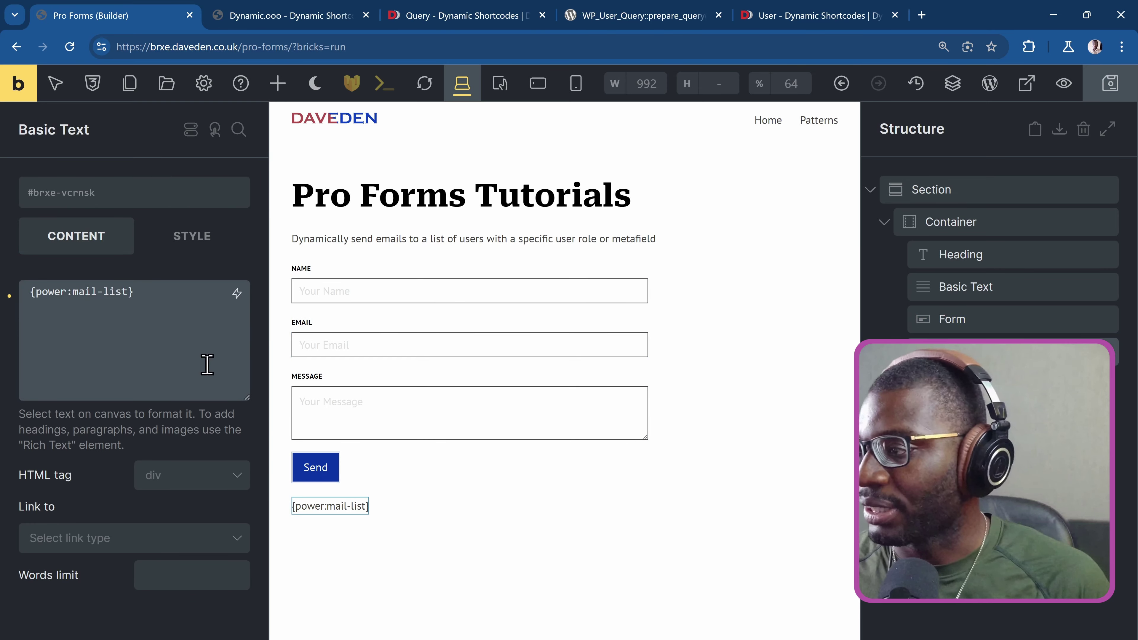
{"action": "type", "text": "@ rolw"}
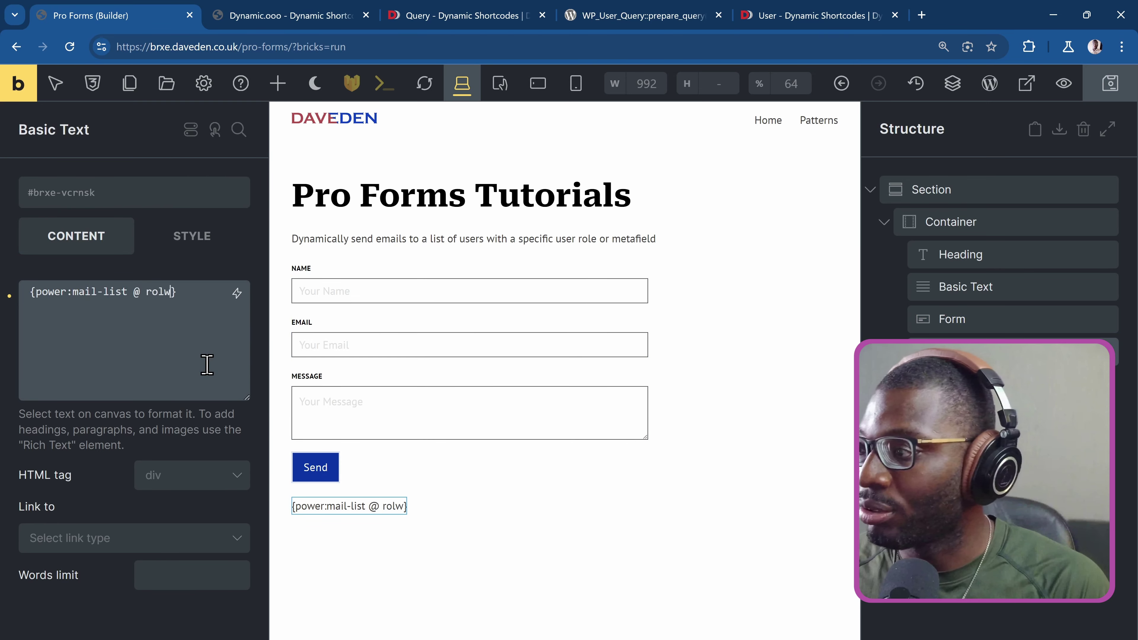
{"action": "type", "text": "=authro"}
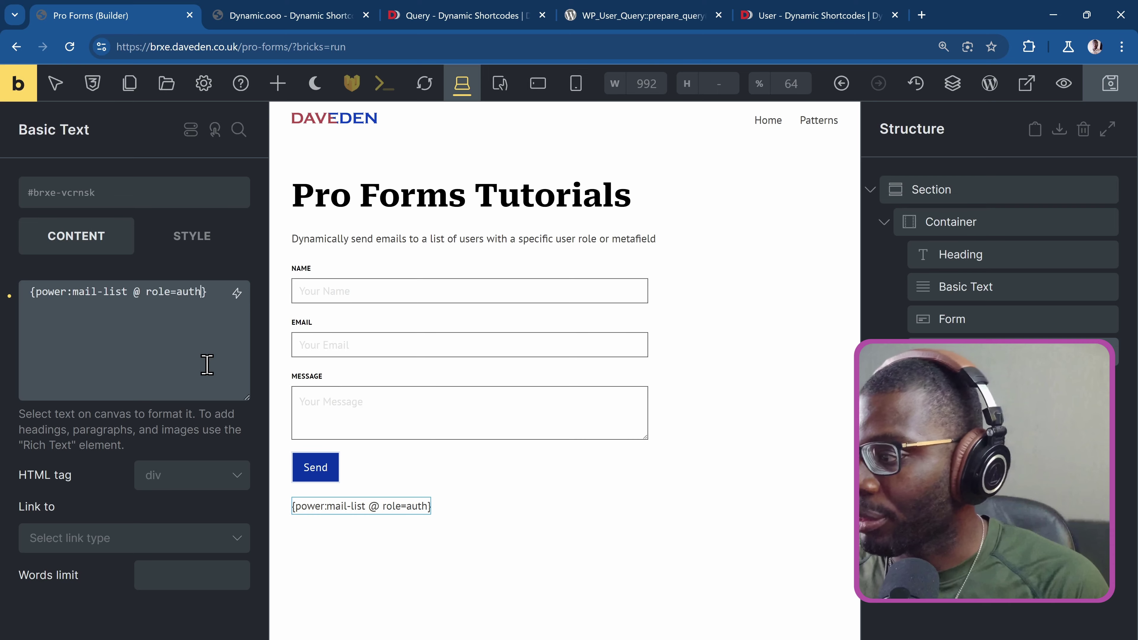
{"action": "key", "text": "BackSpace"}
{"action": "key", "text": "BackSpace"}
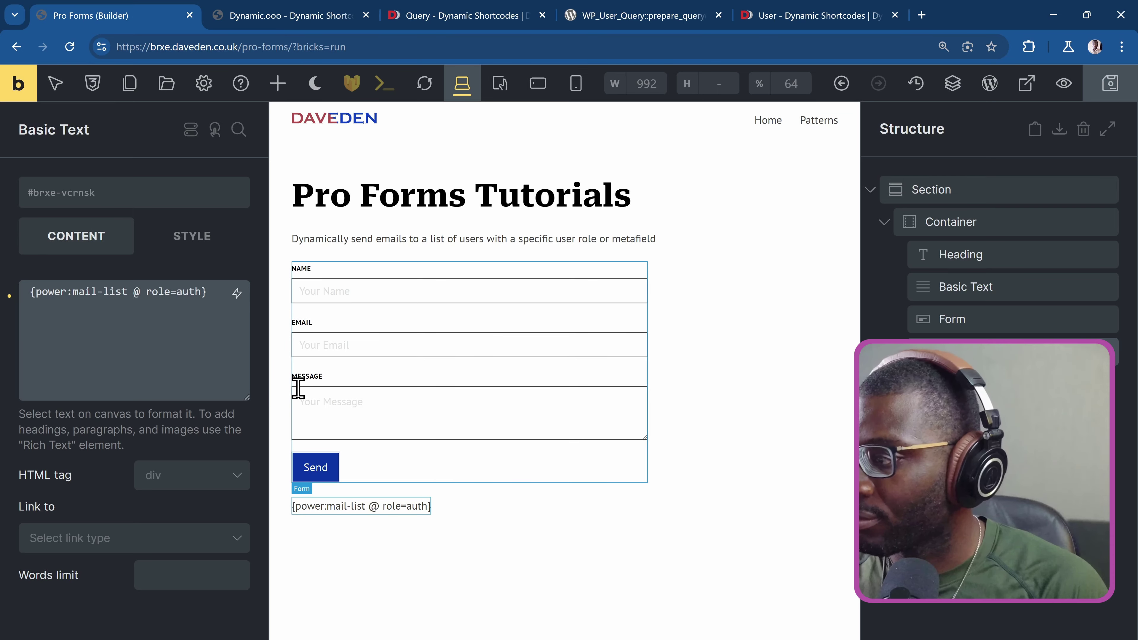
{"action": "type", "text": "hor"}
{"action": "left_click", "coordinate": [515, 471]}
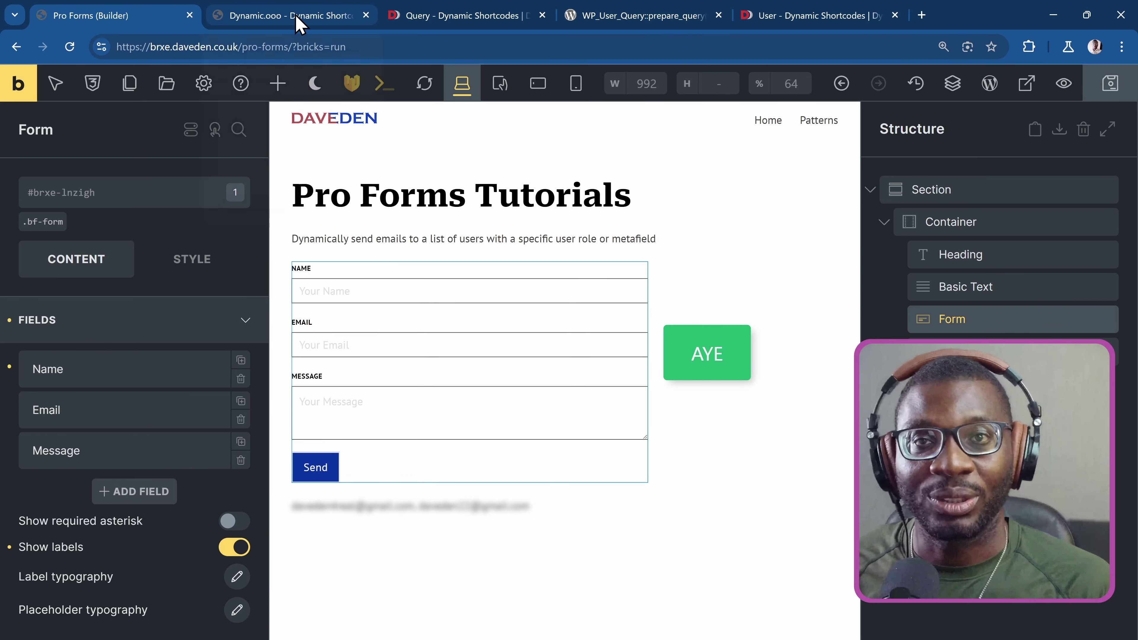
{"action": "mouse_move", "coordinate": [299, 23]}
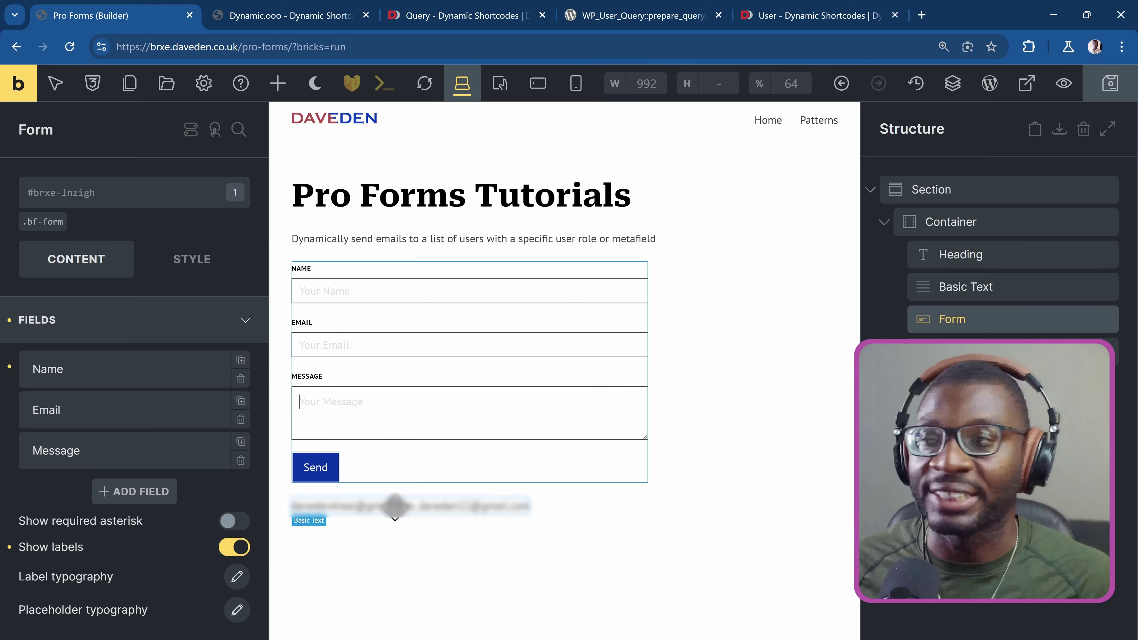
Return to the Power Shortcodes page and locate the role lookup in the mail-list query
{"action": "left_click", "coordinate": [259, 22]}
{"action": "scroll", "coordinate": [368, 297], "scroll_direction": "down", "scroll_amount": 10}
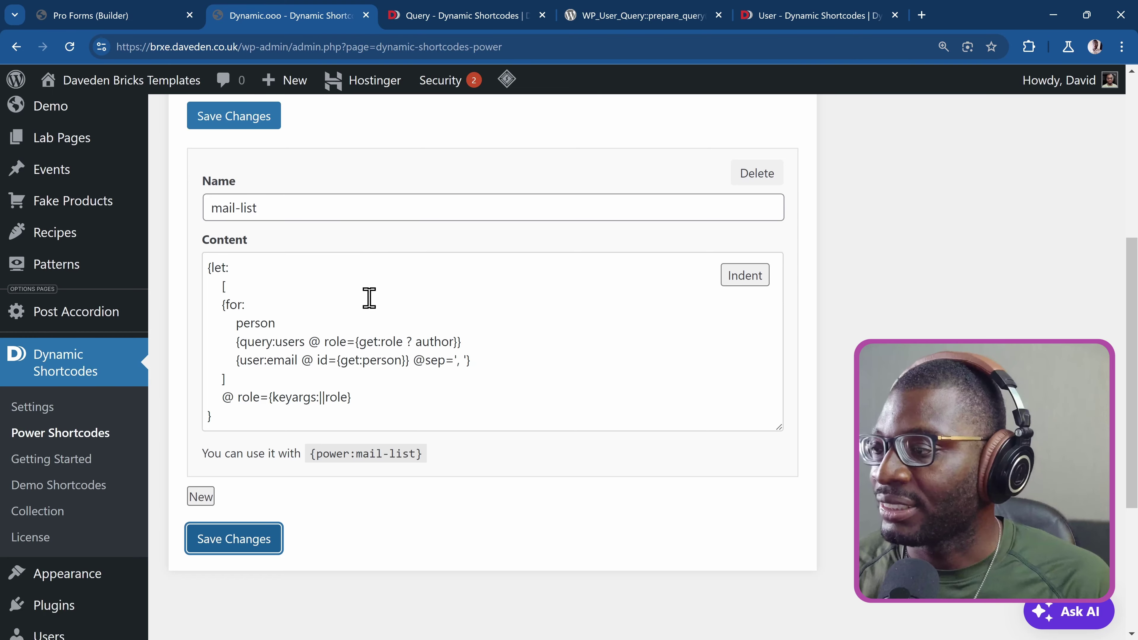
{"action": "scroll", "coordinate": [309, 332], "scroll_direction": "up", "scroll_amount": 5}
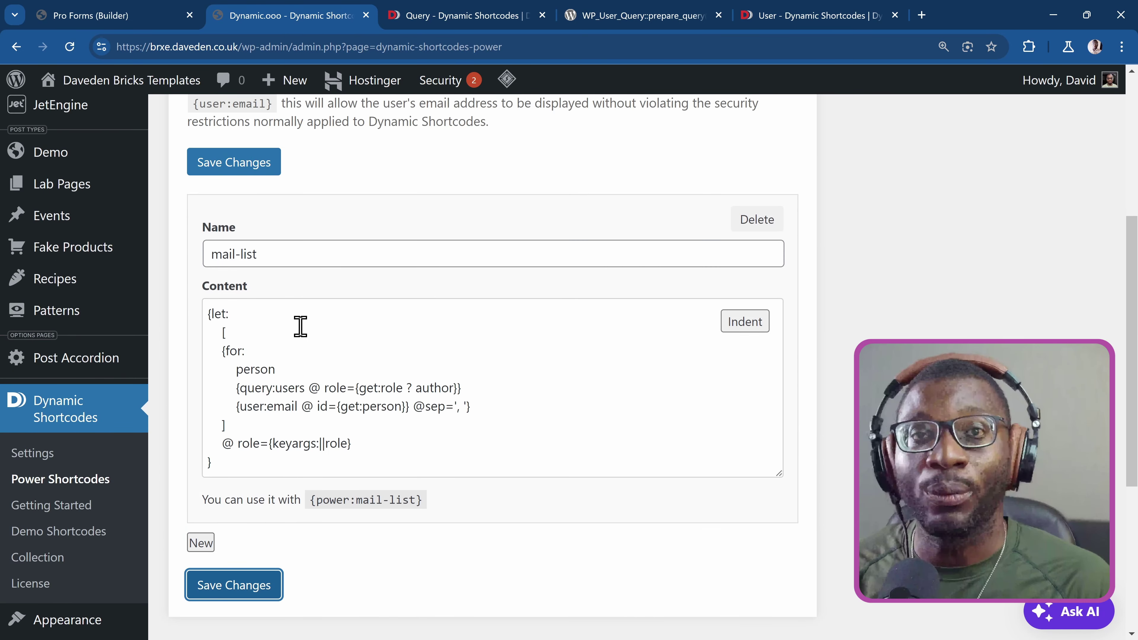
{"action": "scroll", "coordinate": [301, 345], "scroll_direction": "down", "scroll_amount": 5}
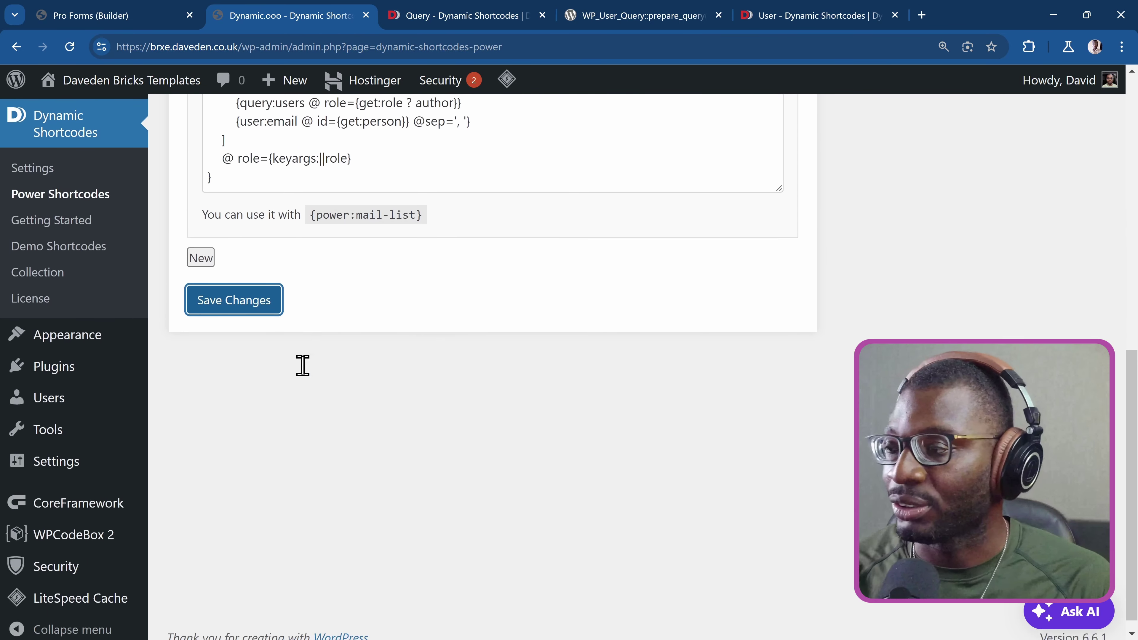
{"action": "scroll", "coordinate": [302, 363], "scroll_direction": "up", "scroll_amount": 4}
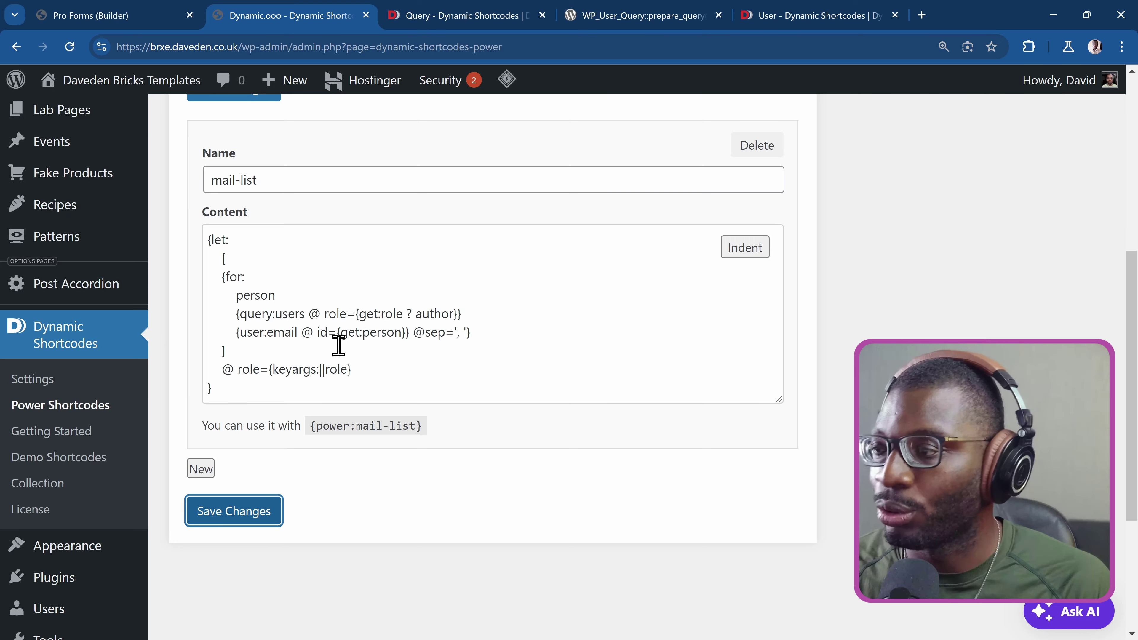
{"action": "double_click", "coordinate": [393, 314]}
{"action": "key", "text": "Left"}
{"action": "key", "text": "Left"}
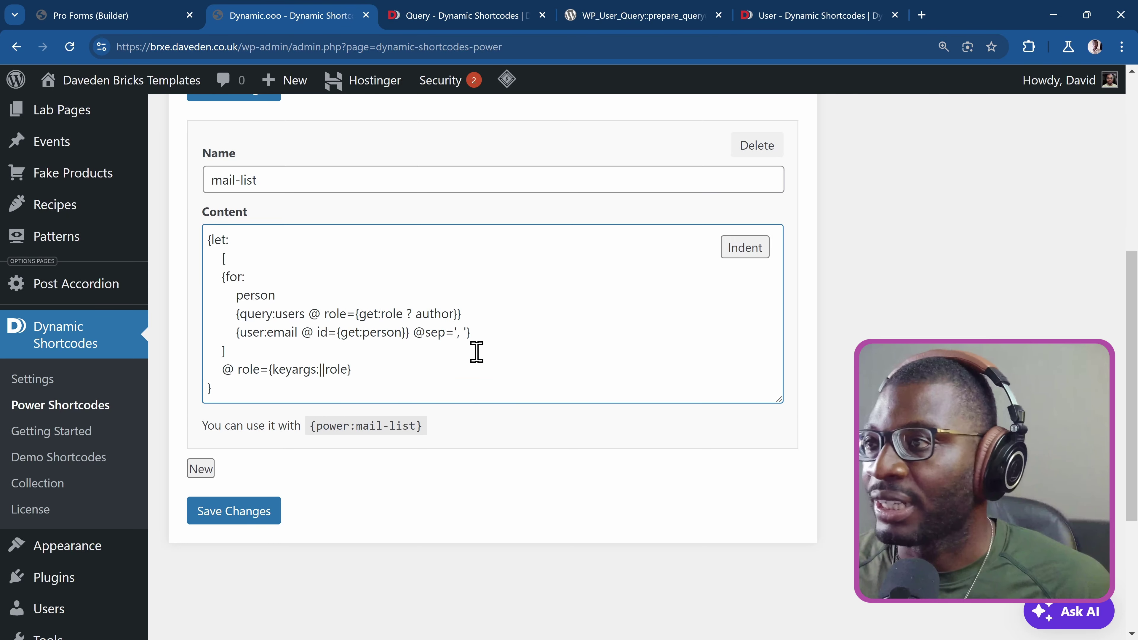
Look up the meta_key parameter in the WP_User_Query reference, then return to mail-list
{"action": "left_click", "coordinate": [636, 16]}
{"action": "scroll", "coordinate": [322, 357], "scroll_direction": "up", "scroll_amount": 1}
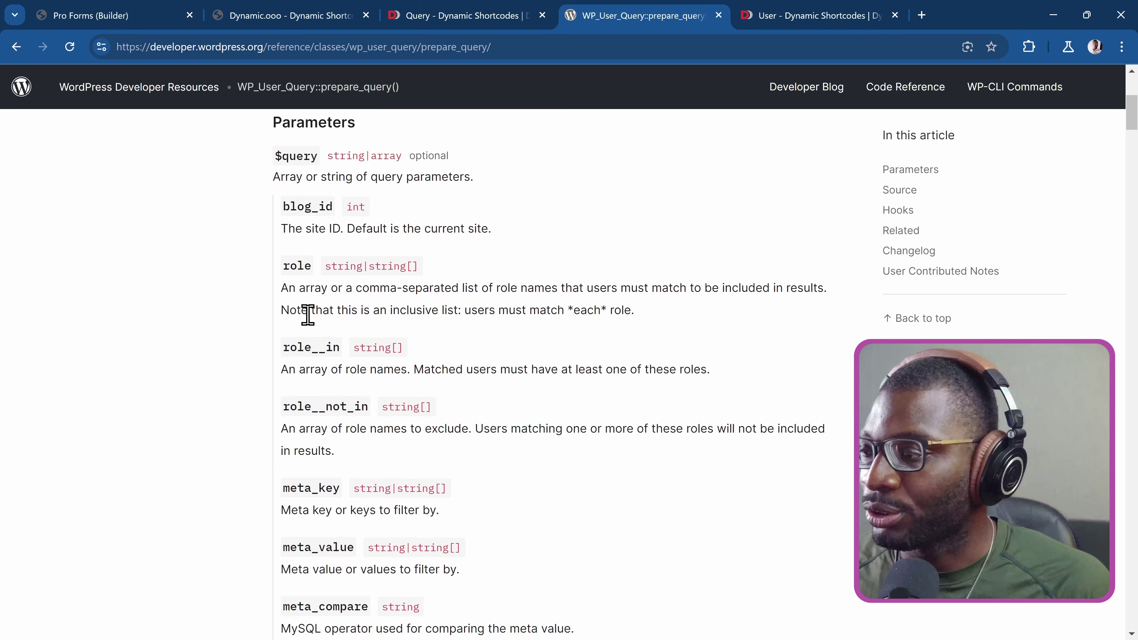
{"action": "scroll", "coordinate": [313, 350], "scroll_direction": "down", "scroll_amount": 3}
{"action": "double_click", "coordinate": [326, 352]}
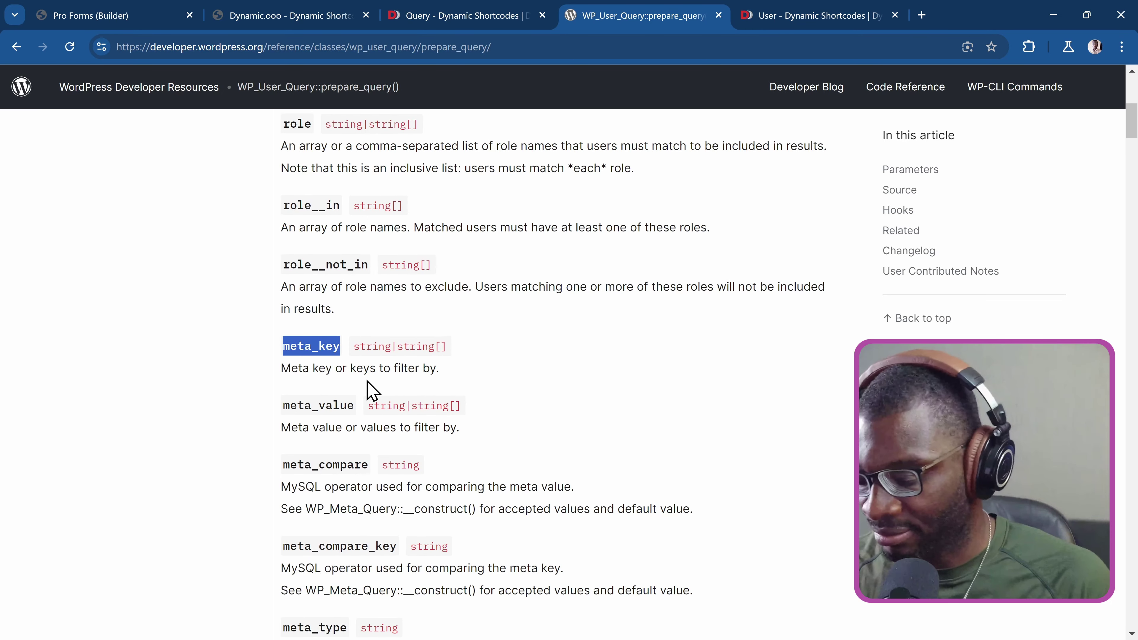
{"action": "left_click", "coordinate": [295, 17]}
Move the role argument onto its own line and re-indent the shortcode content
{"action": "double_click", "coordinate": [335, 313]}
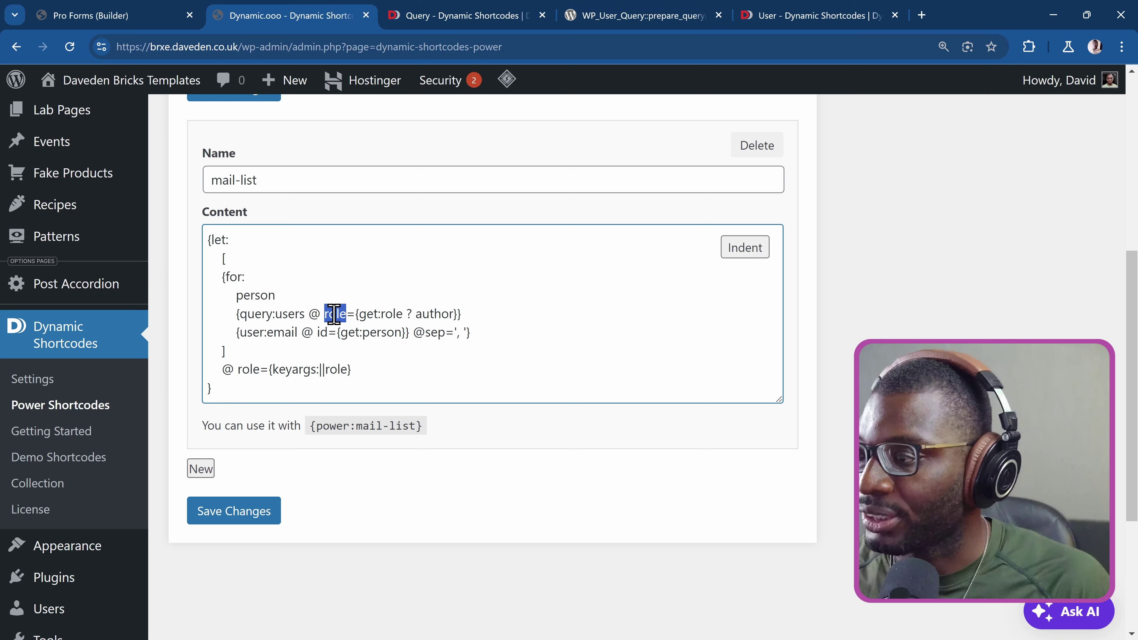
{"action": "key", "text": "Left"}
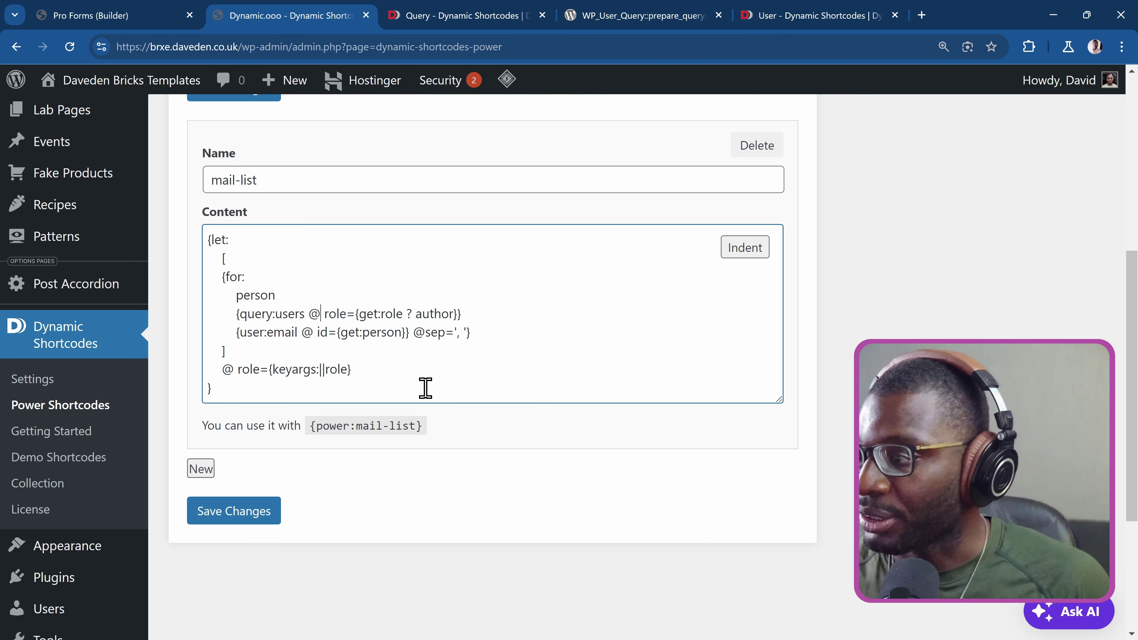
{"action": "key", "text": "Return"}
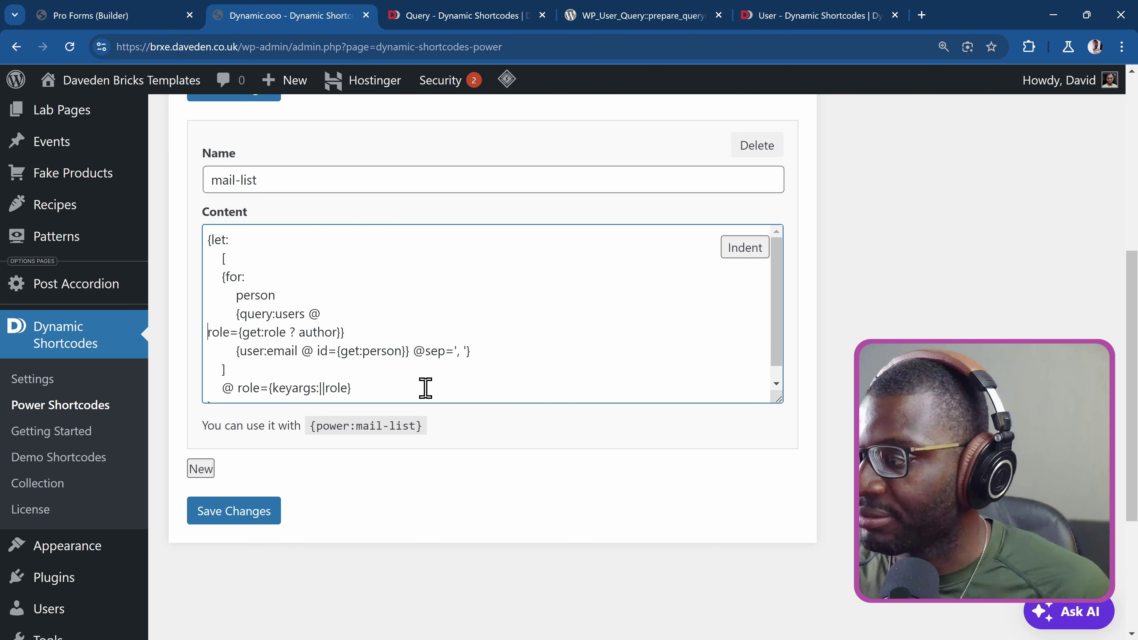
{"action": "left_click", "coordinate": [744, 249]}
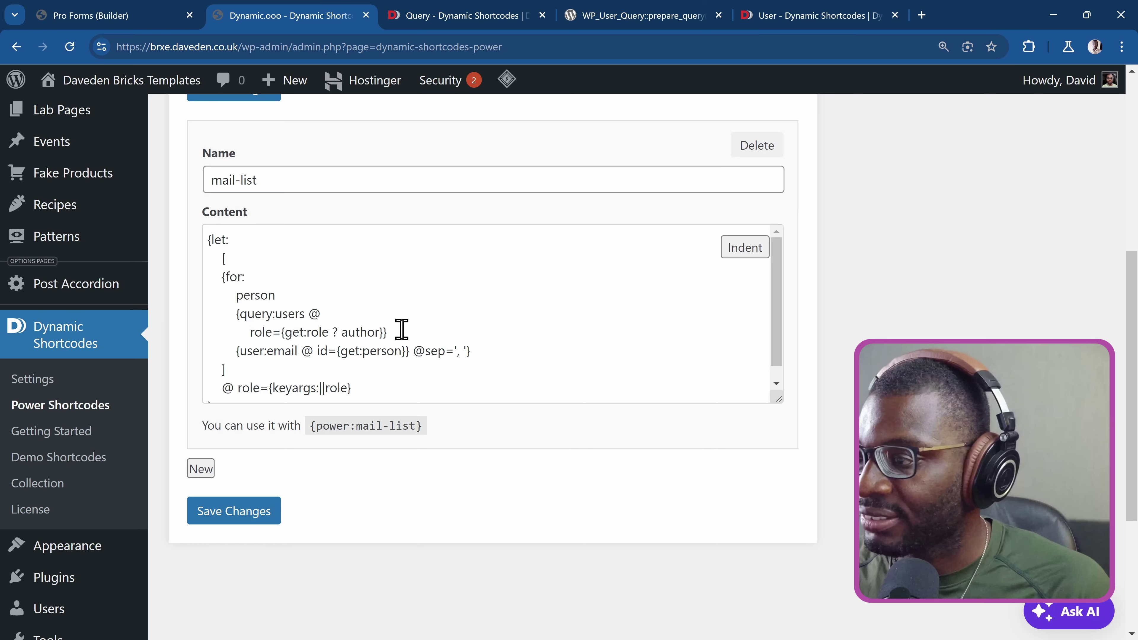
Rename the role argument to meta_key and add a blank line below it
{"action": "double_click", "coordinate": [256, 332]}
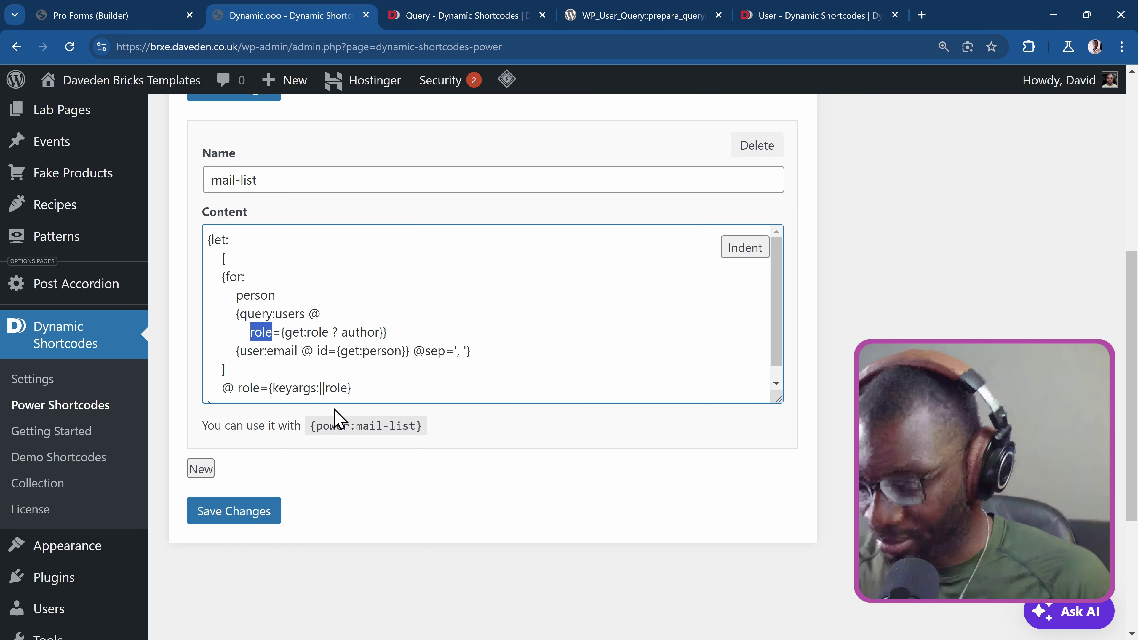
{"action": "type", "text": "meta_key"}
{"action": "left_click", "coordinate": [440, 332]}
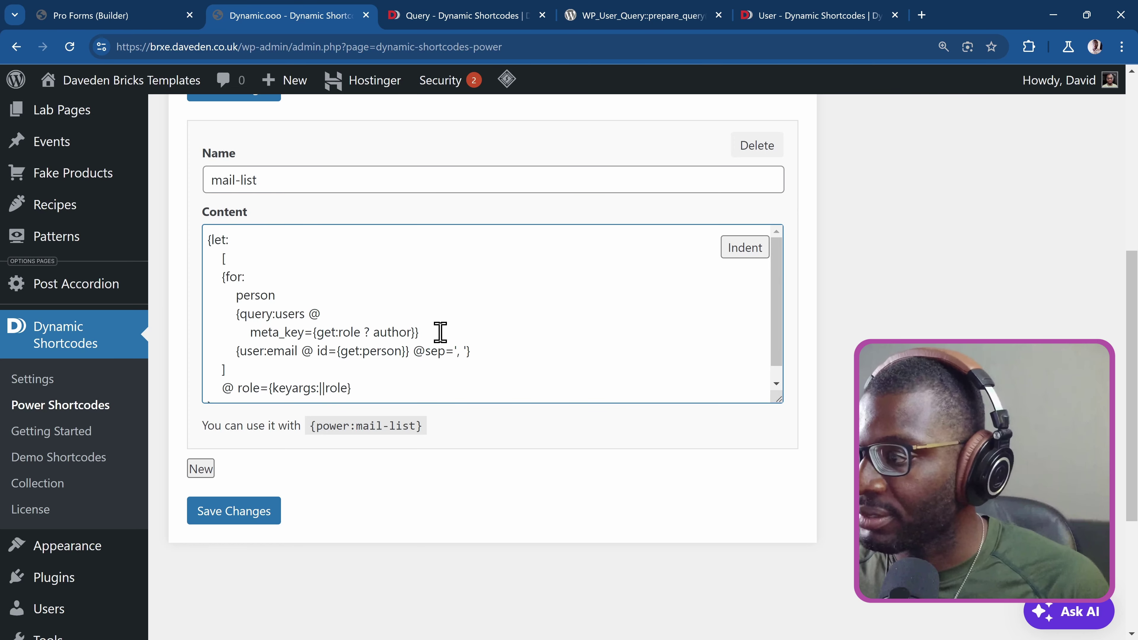
{"action": "key", "text": "Return"}
{"action": "left_click", "coordinate": [735, 249]}
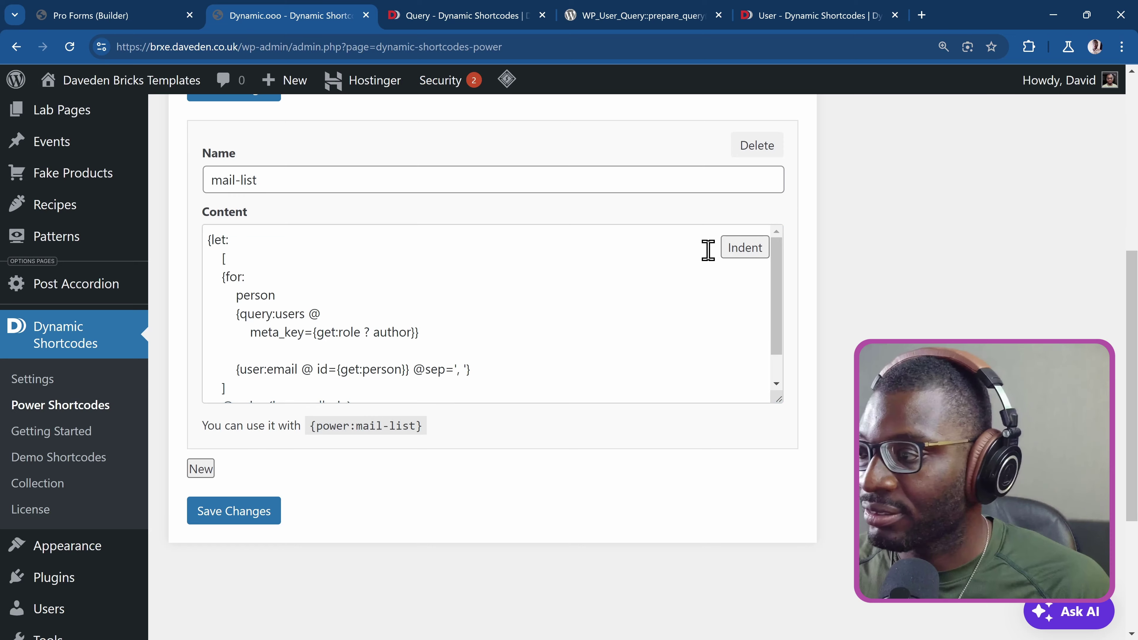
{"action": "left_click", "coordinate": [313, 351]}
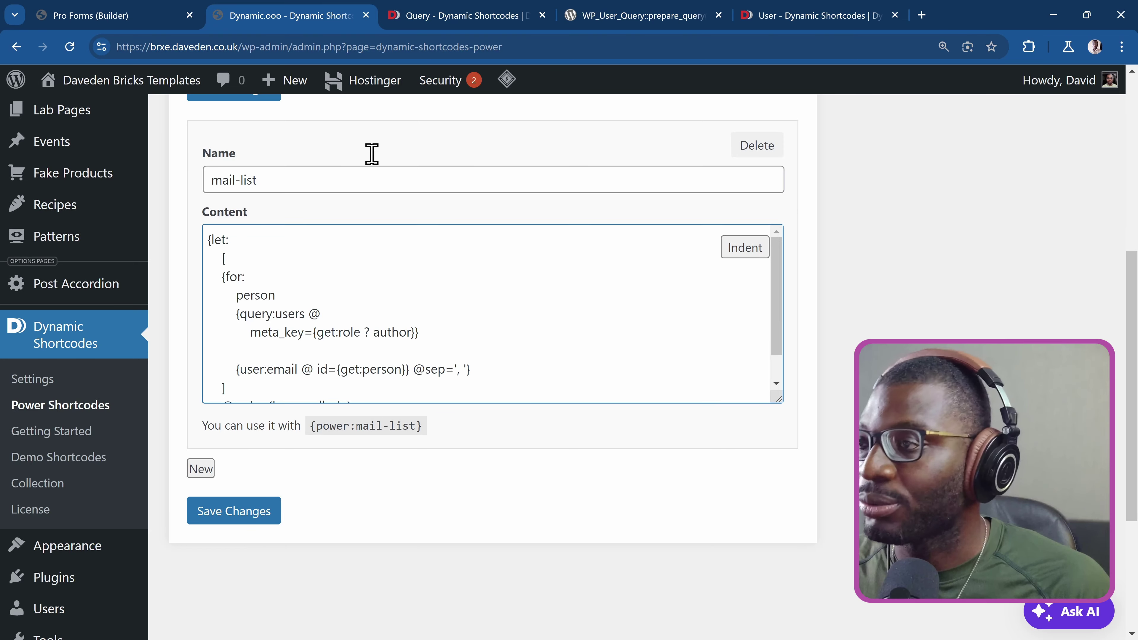
Copy meta_value from the WP_User_Query reference and paste it below the meta_key line
{"action": "left_click", "coordinate": [448, 16]}
{"action": "scroll", "coordinate": [394, 305], "scroll_direction": "up", "scroll_amount": 2}
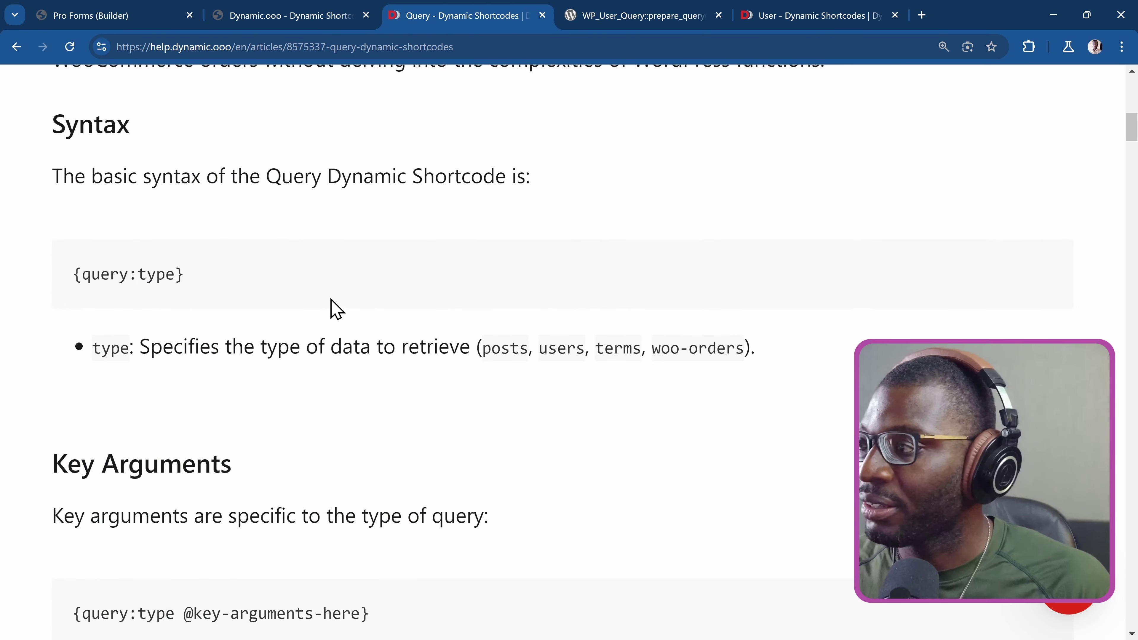
{"action": "left_click", "coordinate": [595, 13]}
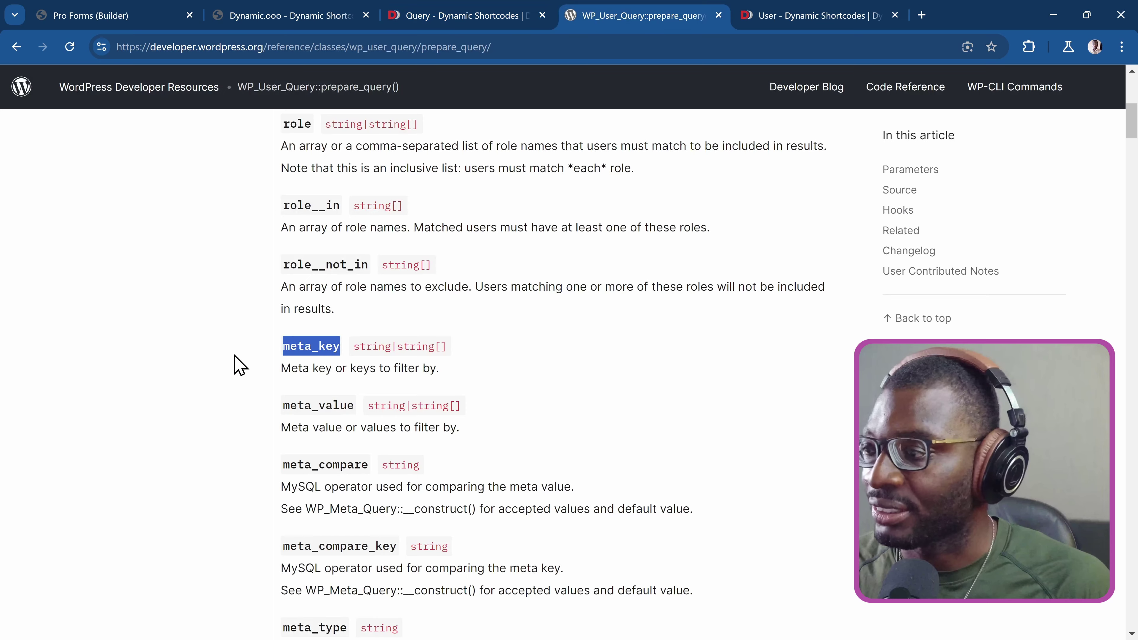
{"action": "double_click", "coordinate": [314, 404]}
{"action": "key", "text": "ctrl+c"}
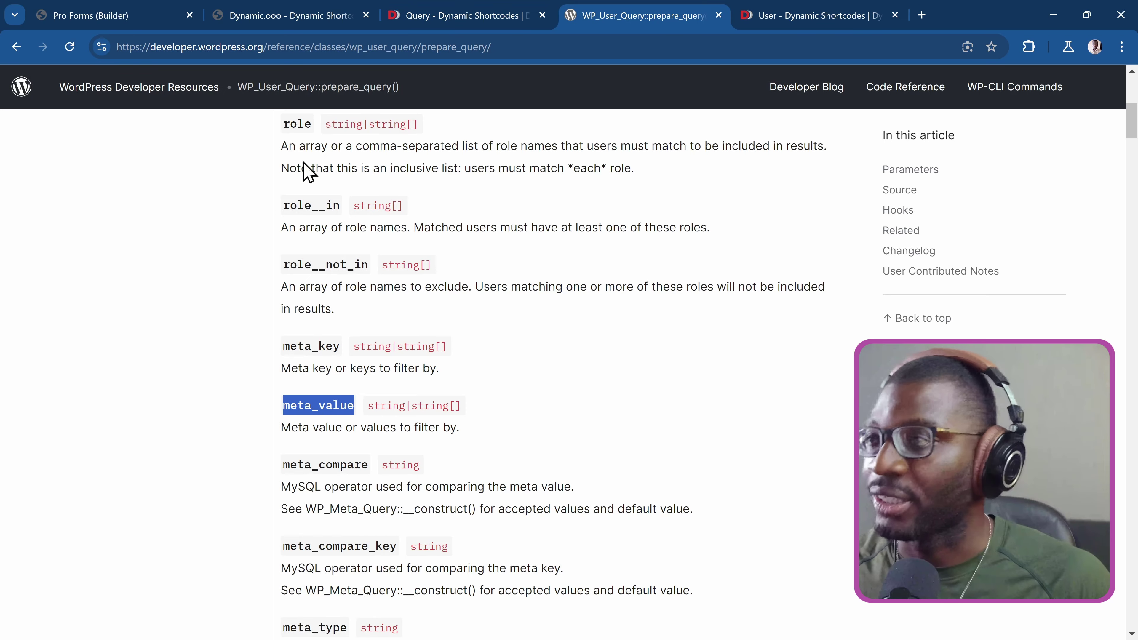
{"action": "left_click", "coordinate": [330, 18]}
{"action": "key", "text": "ctrl+v"}
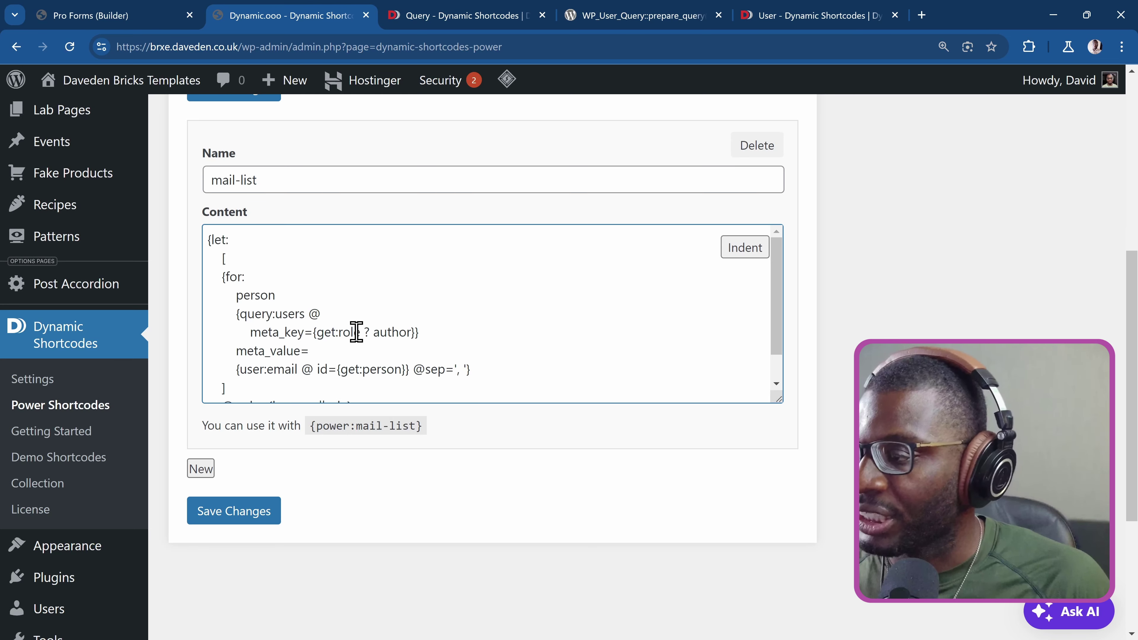
Remove the {get:role ? author} lookup and place meta_value= on its own line under meta_key=
{"action": "left_click_drag", "start_coordinate": [314, 331], "coordinate": [416, 333]}
{"action": "key", "text": "Return"}
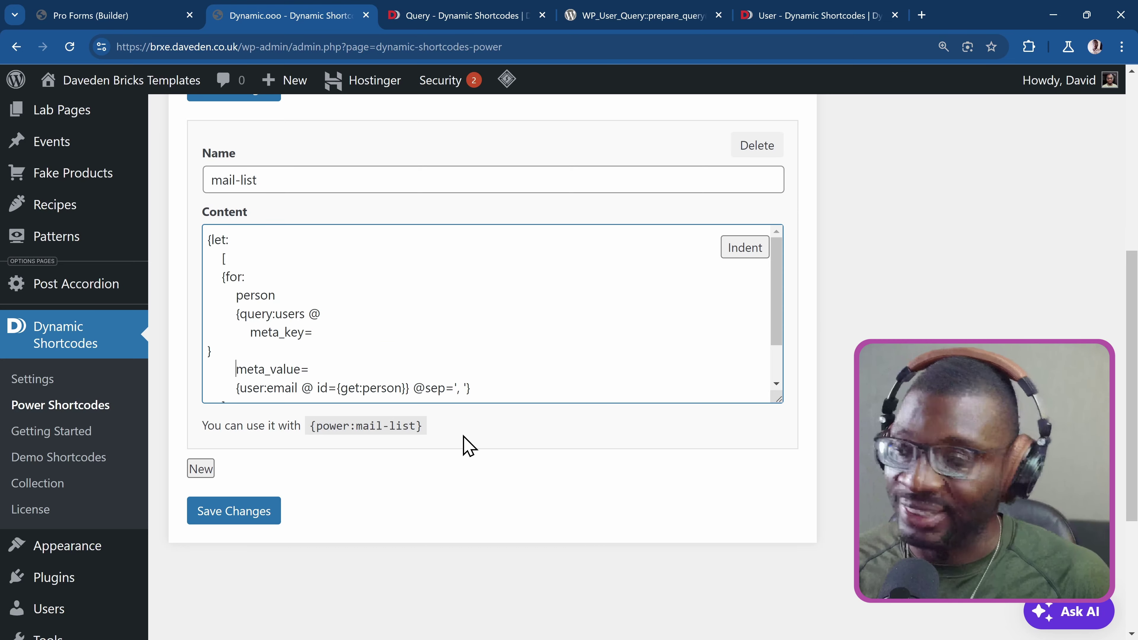
{"action": "key", "text": "shift+End"}
{"action": "key", "text": "ctrl+c"}
{"action": "key", "text": "BackSpace"}
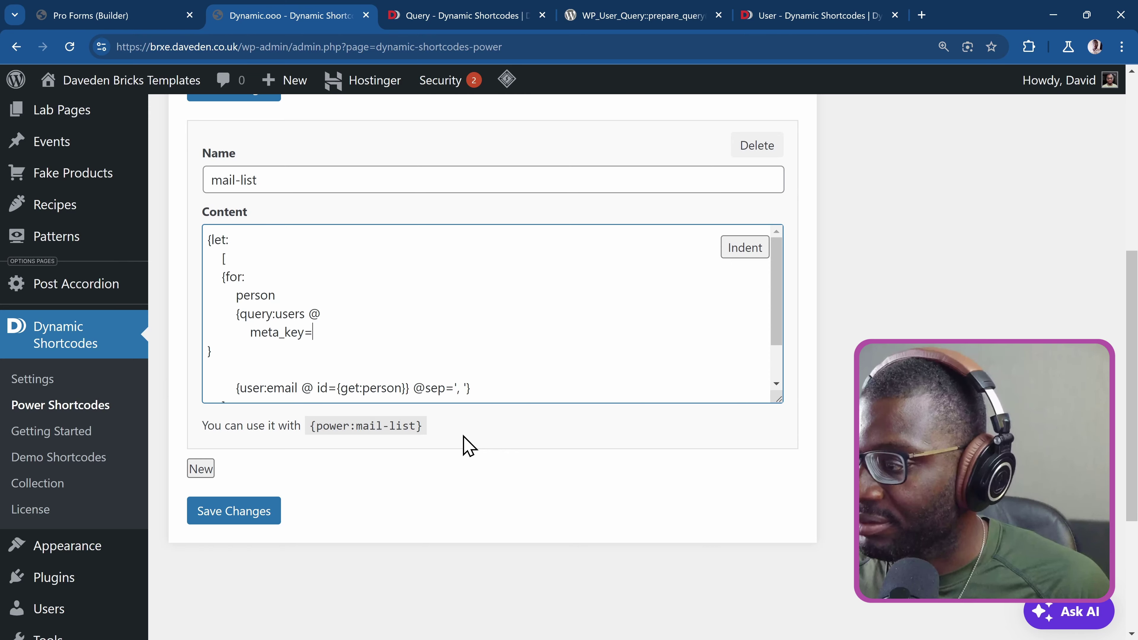
{"action": "key", "text": "Return"}
{"action": "key", "text": "ctrl+v"}
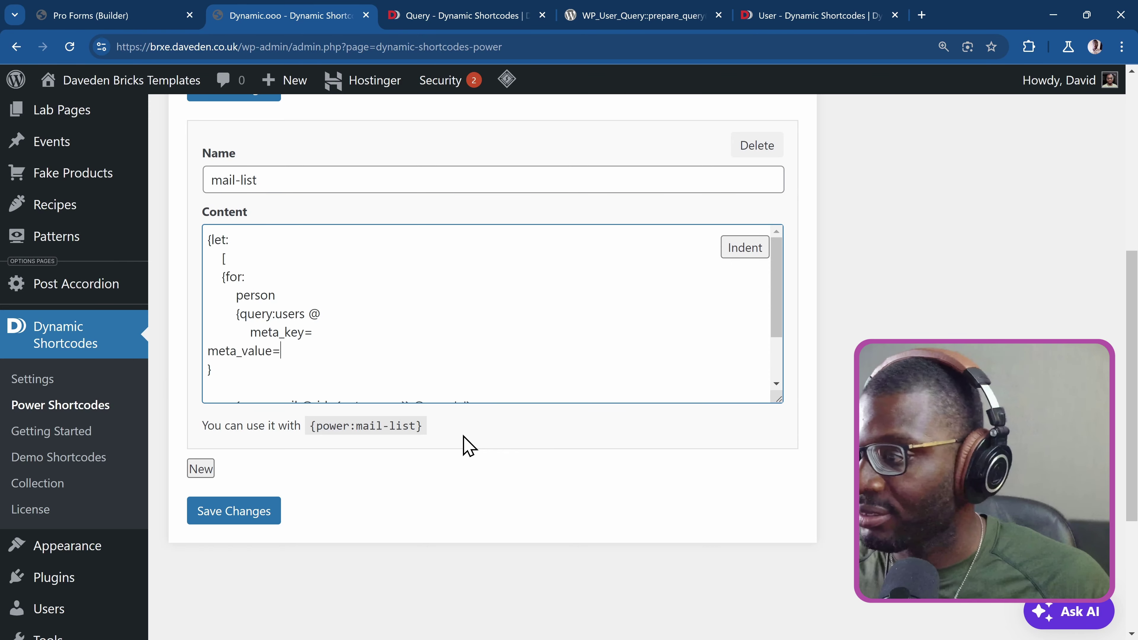
{"action": "left_click", "coordinate": [754, 254]}
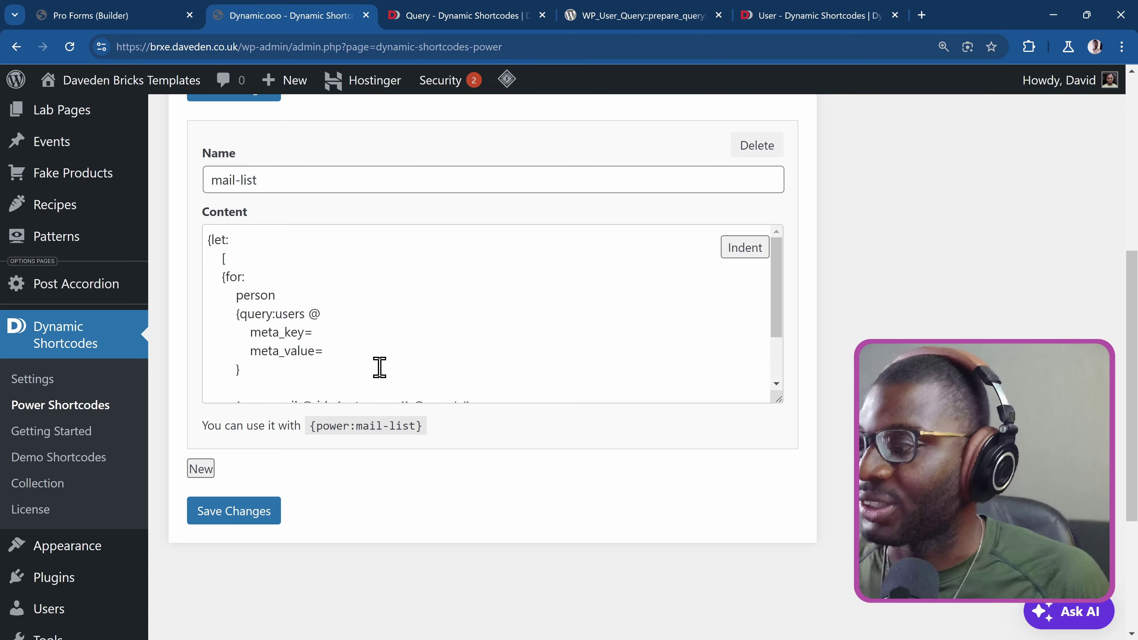
Delete the empty line before the {user:email} lookup
{"action": "scroll", "coordinate": [378, 368], "scroll_direction": "down", "scroll_amount": 5}
{"action": "left_click", "coordinate": [293, 243]}
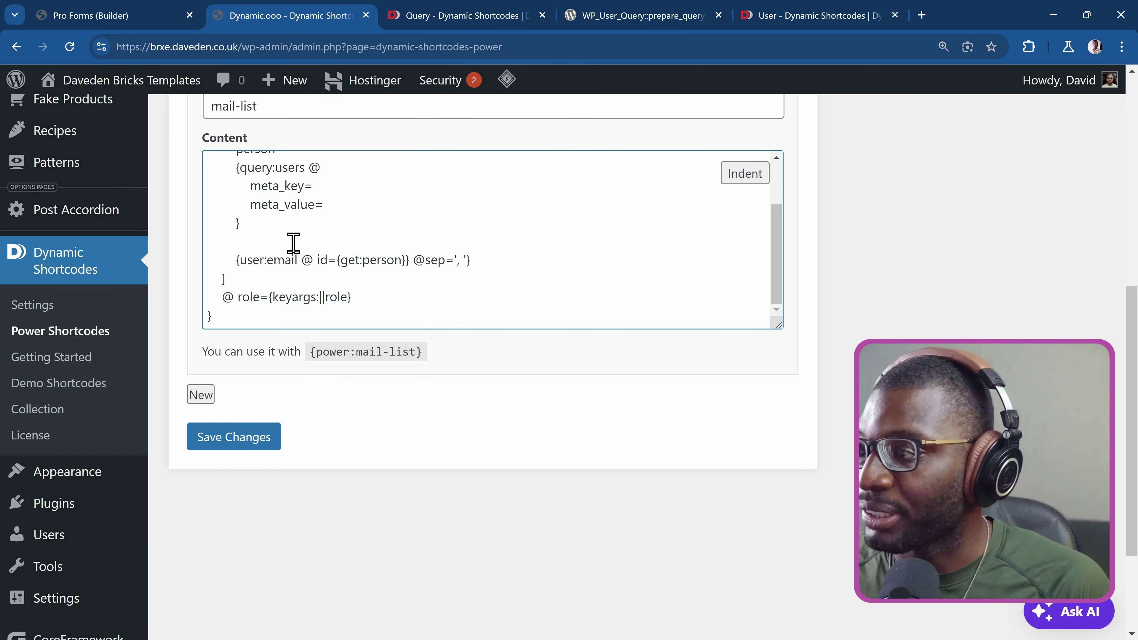
{"action": "key", "text": "BackSpace"}
{"action": "scroll", "coordinate": [293, 242], "scroll_direction": "up", "scroll_amount": 2}
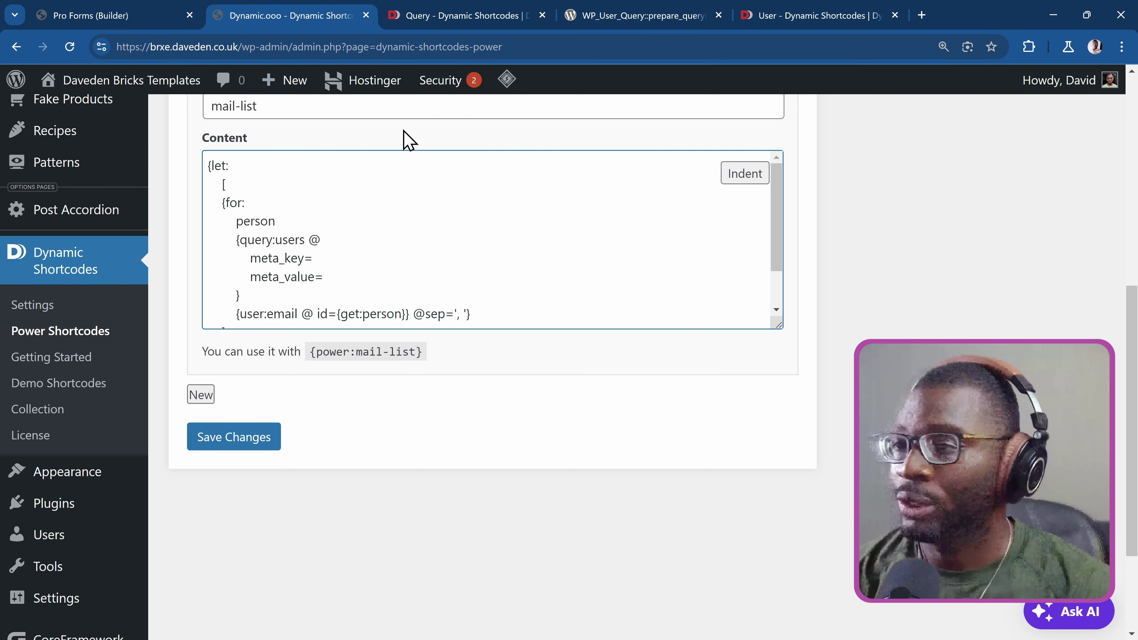
{"action": "scroll", "coordinate": [113, 189], "scroll_direction": "up", "scroll_amount": 3}
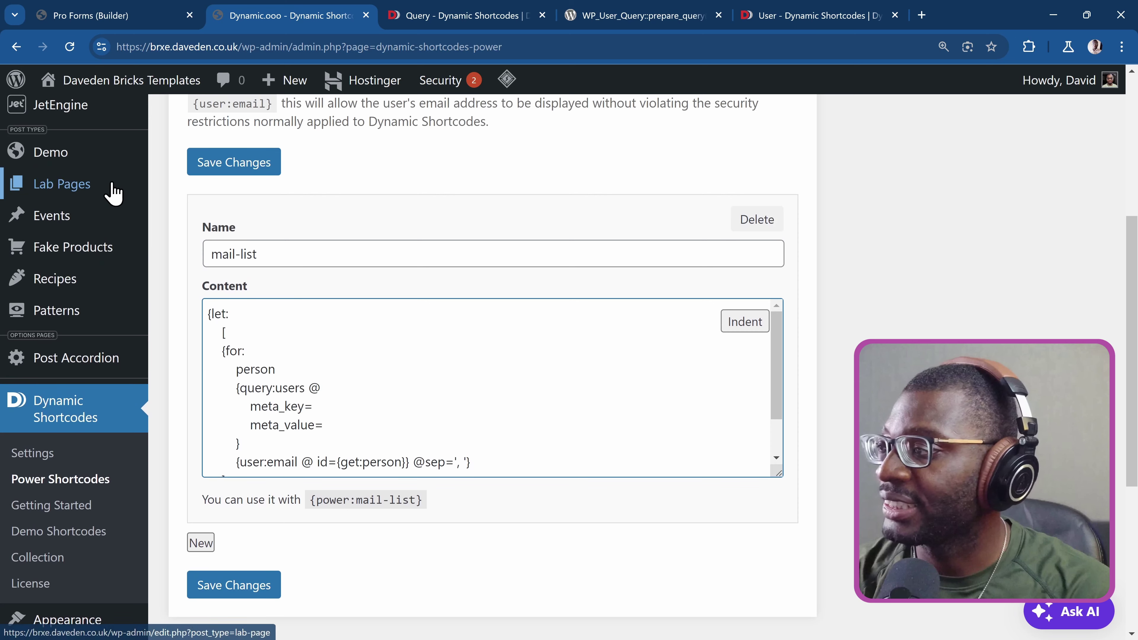
Open JetEngine Meta Boxes in a new tab
{"action": "mouse_move", "coordinate": [113, 191]}
{"action": "scroll", "coordinate": [113, 191], "scroll_direction": "up", "scroll_amount": 2}
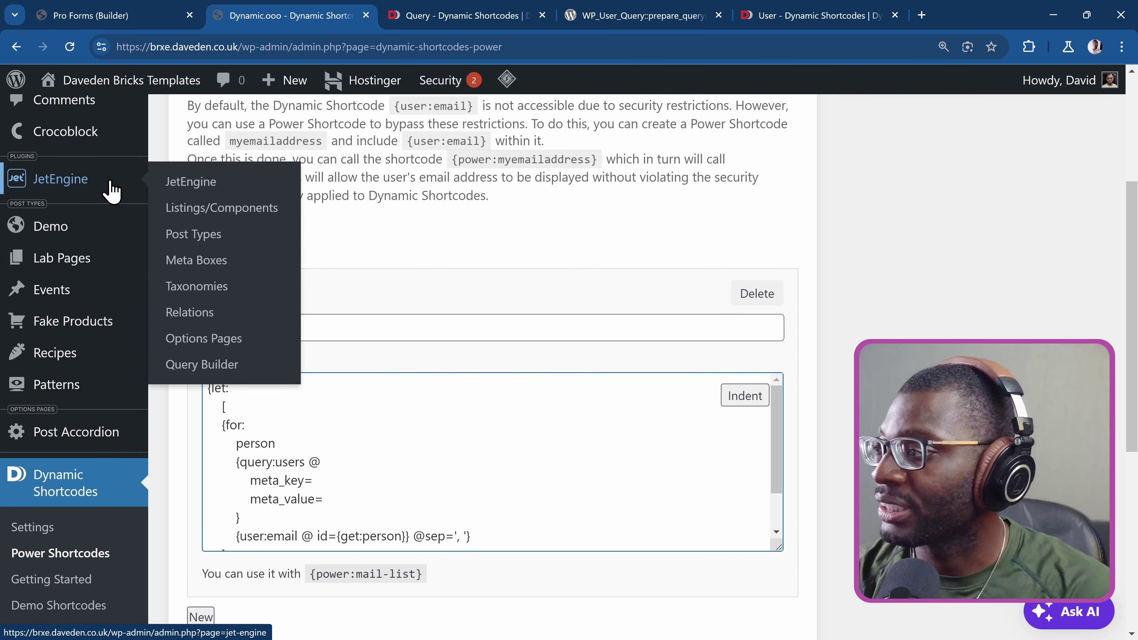
{"action": "right_click", "coordinate": [240, 264]}
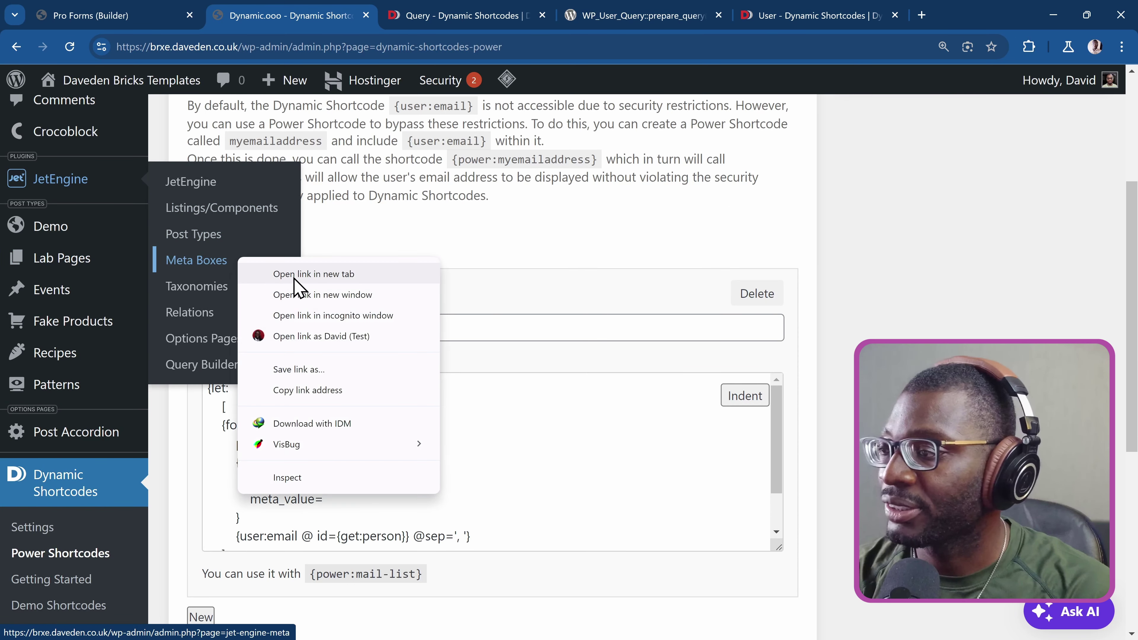
{"action": "left_click", "coordinate": [296, 275]}
{"action": "left_click", "coordinate": [414, 18]}
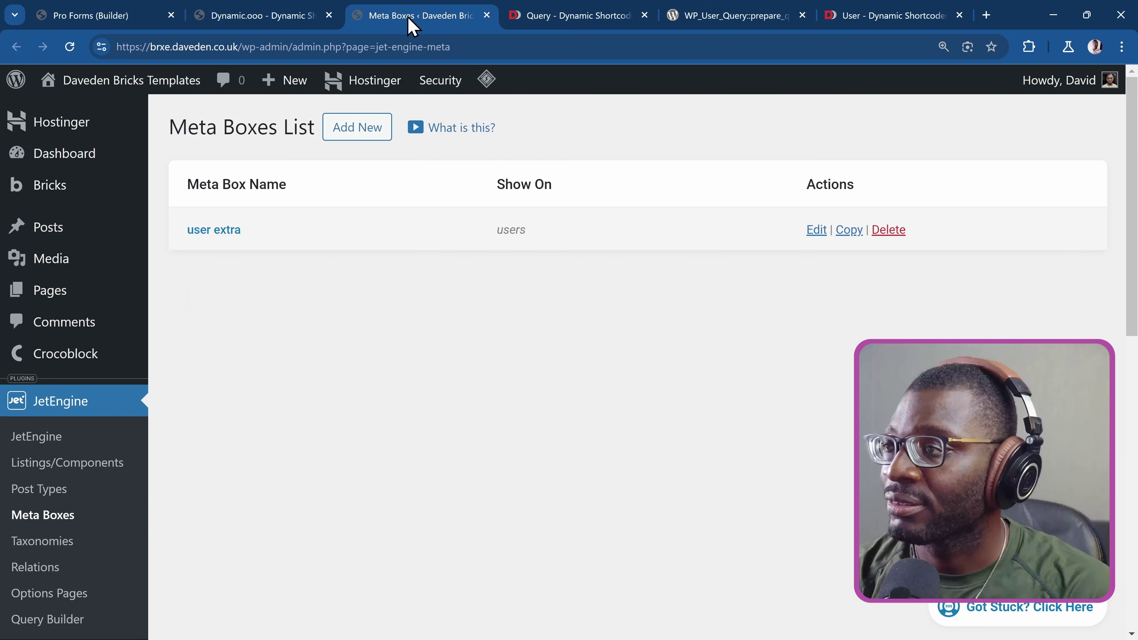
In the user extra meta box, expand Company Role and copy its ID company_role
{"action": "left_click", "coordinate": [213, 234]}
{"action": "scroll", "coordinate": [348, 247], "scroll_direction": "down", "scroll_amount": 6}
{"action": "scroll", "coordinate": [349, 244], "scroll_direction": "down", "scroll_amount": 5}
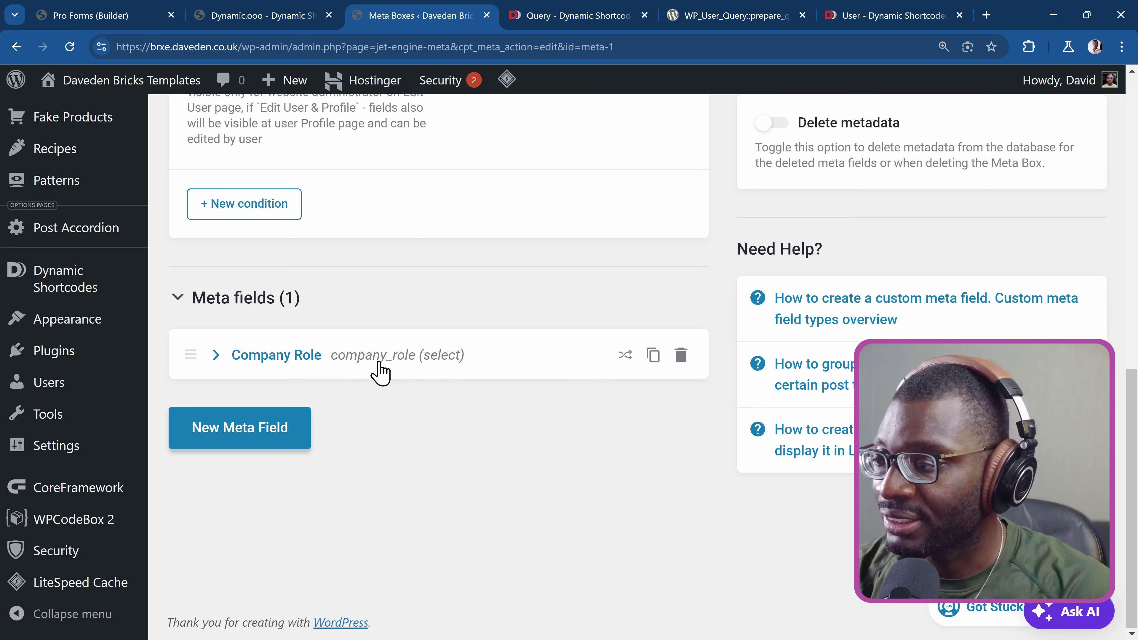
{"action": "left_click", "coordinate": [230, 354]}
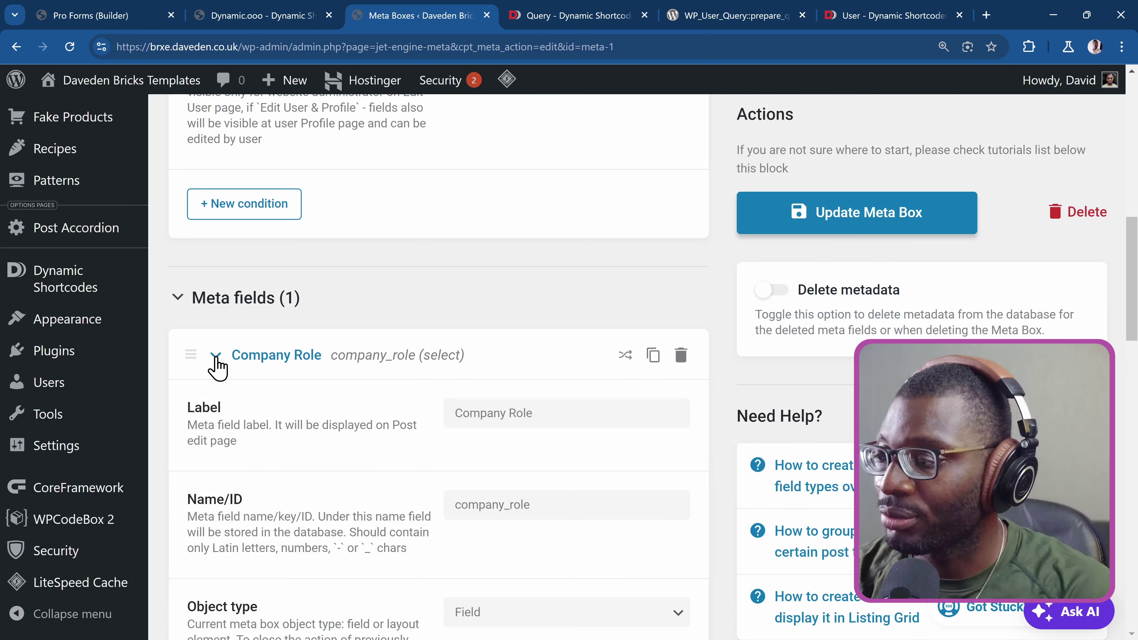
{"action": "double_click", "coordinate": [531, 508]}
{"action": "key", "text": "ctrl+c"}
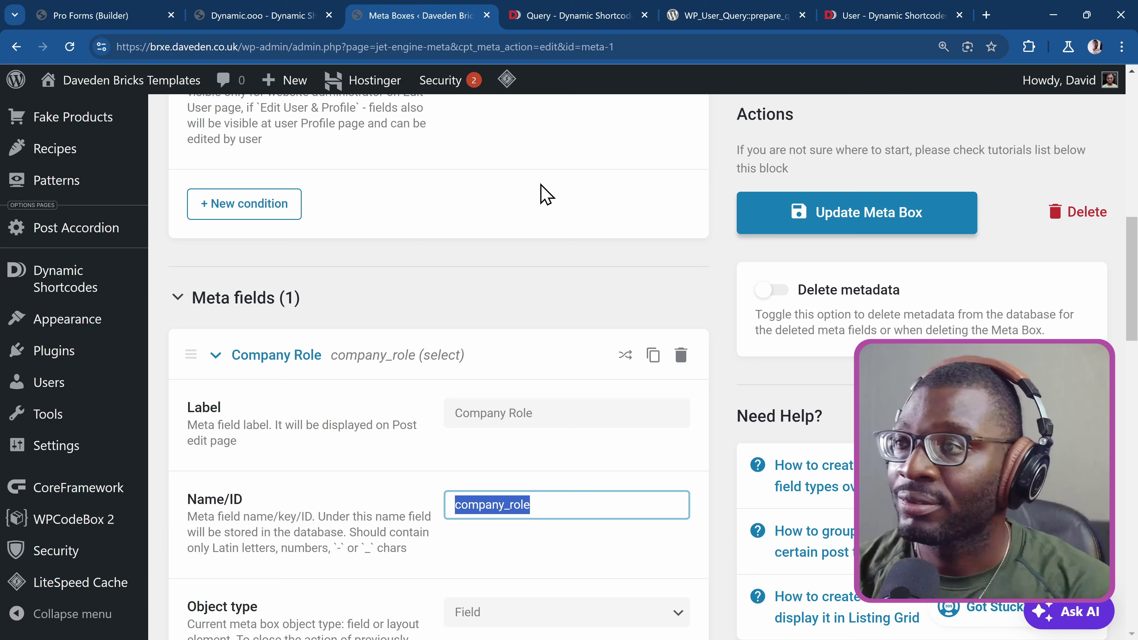
Paste company_role as the meta_key value in the mail-list query
{"action": "left_click", "coordinate": [242, 18]}
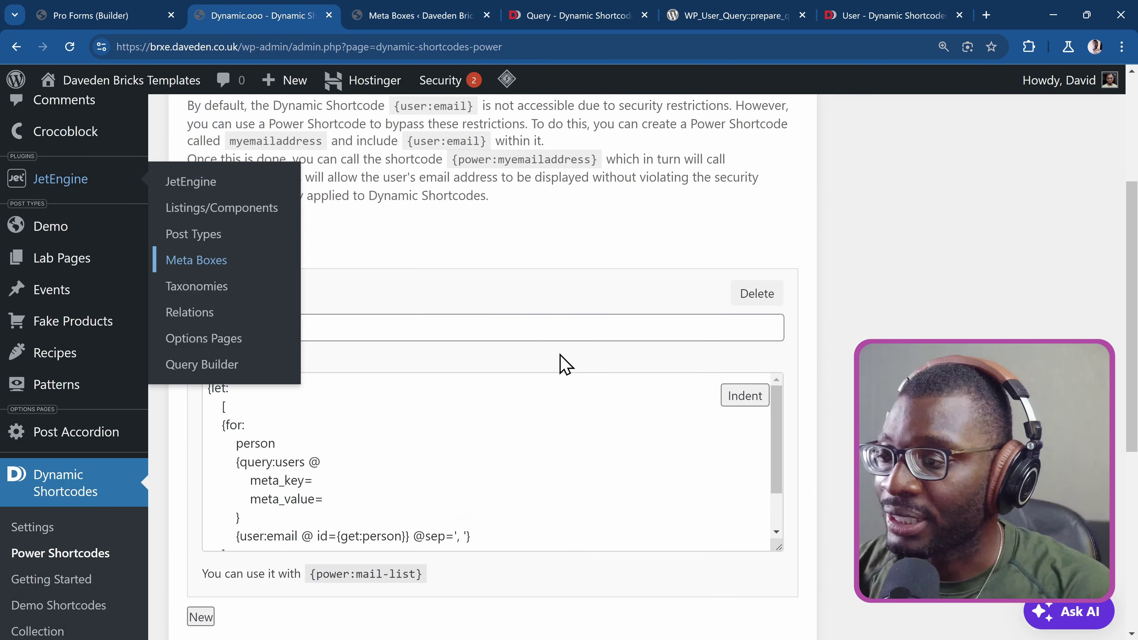
{"action": "left_click", "coordinate": [359, 488]}
{"action": "key", "text": "ctrl+v"}
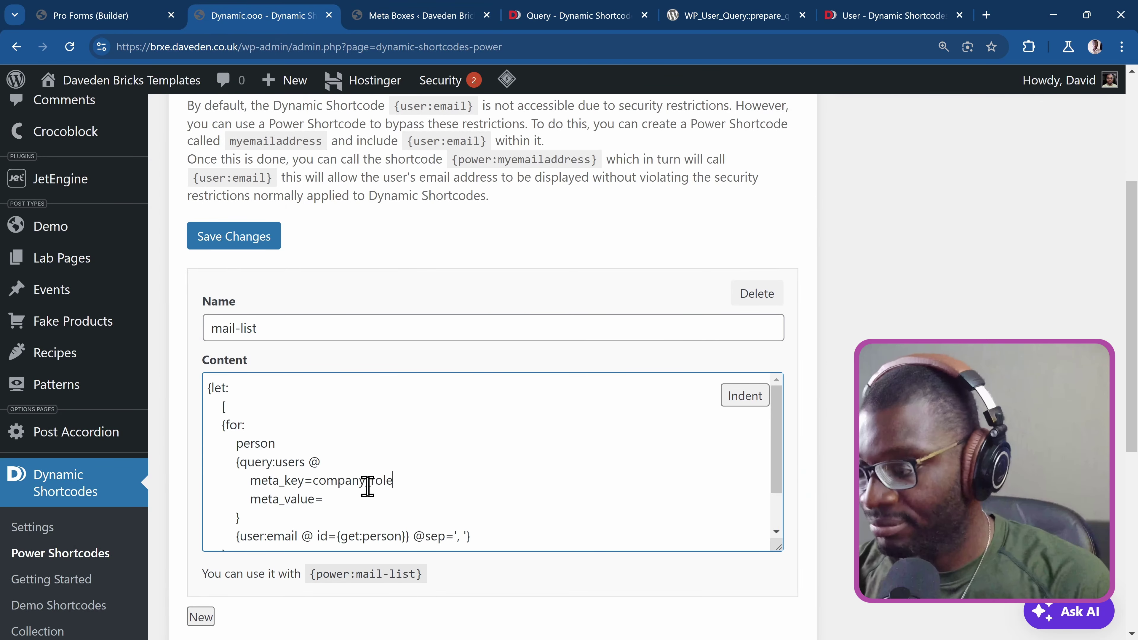
{"action": "left_click", "coordinate": [396, 501]}
Set meta_value={get:role ? Secretary} and save the power shortcodes
{"action": "scroll", "coordinate": [439, 475], "scroll_direction": "down", "scroll_amount": 2}
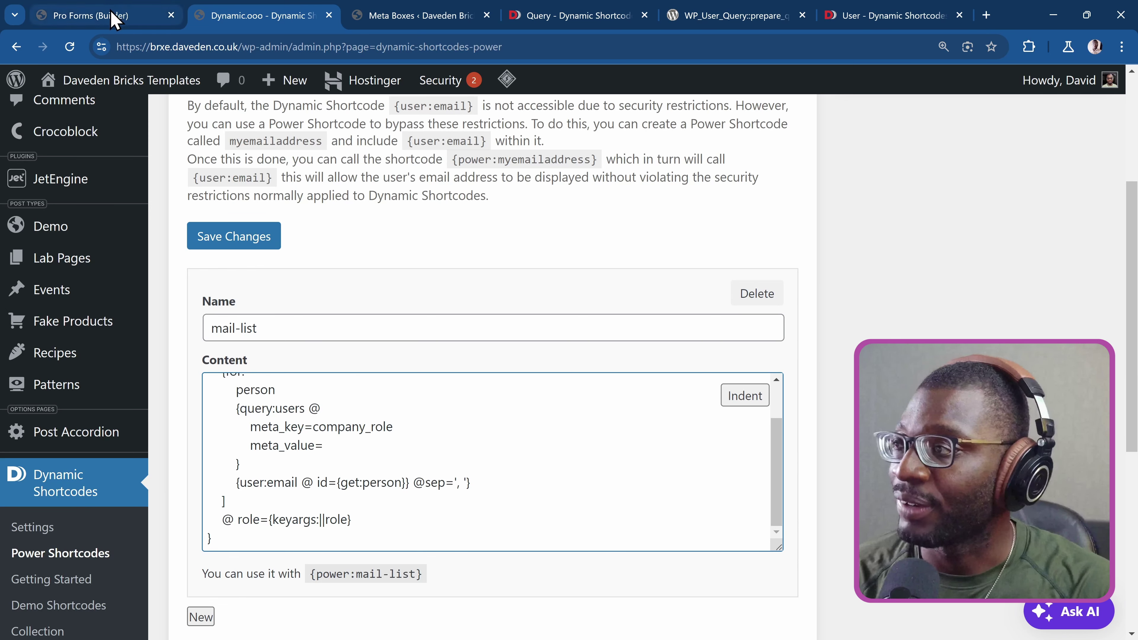
{"action": "mouse_move", "coordinate": [114, 19]}
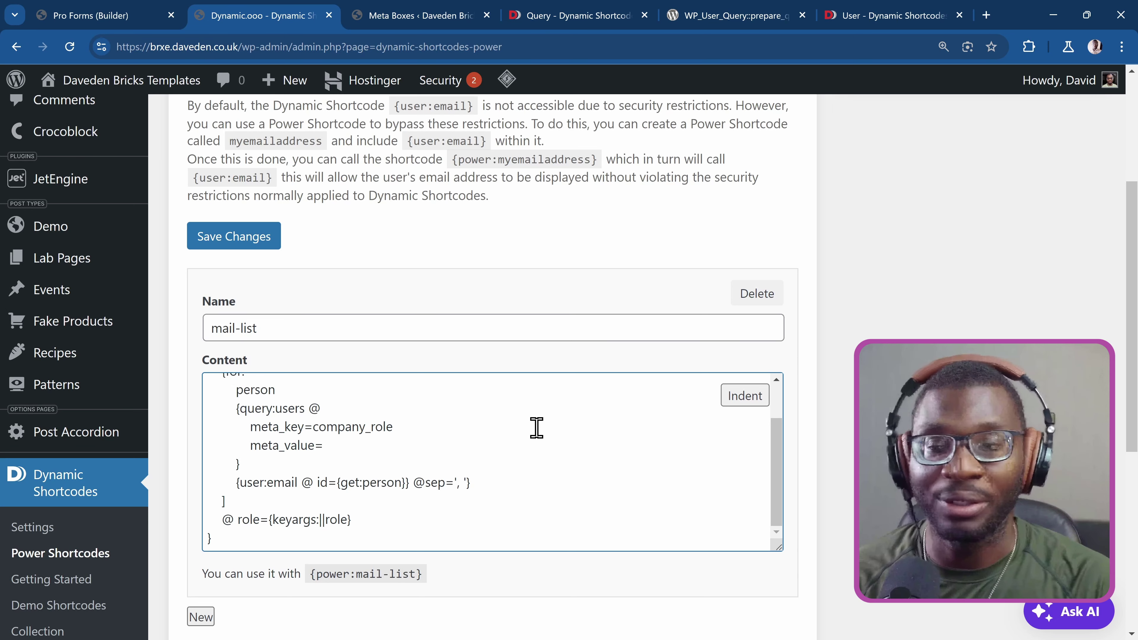
{"action": "scroll", "coordinate": [350, 466], "scroll_direction": "down", "scroll_amount": 1}
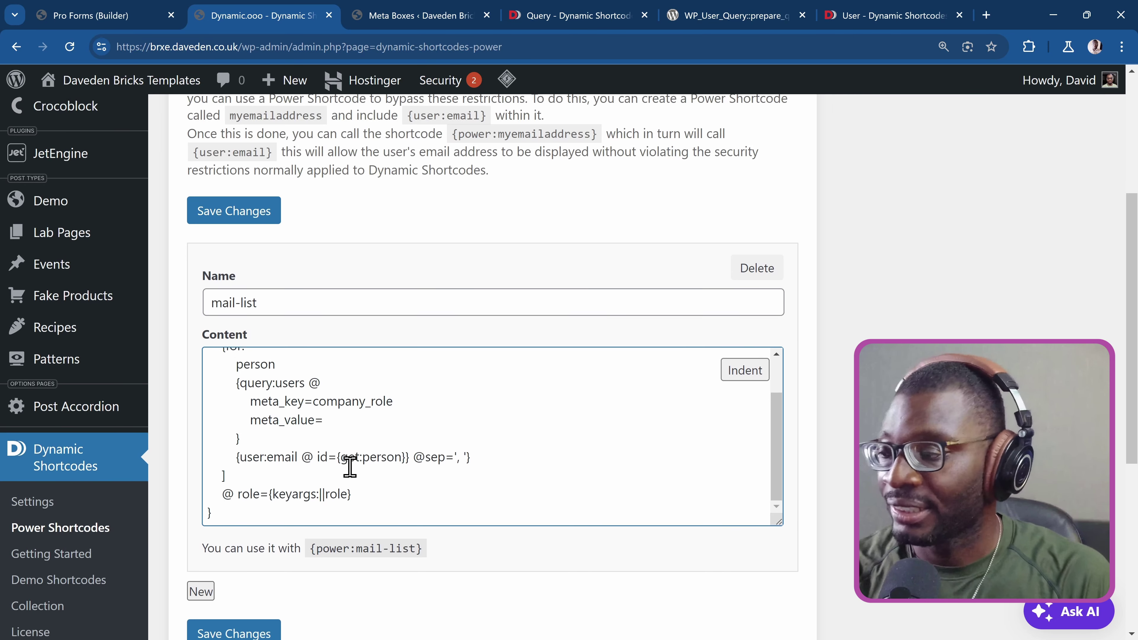
{"action": "scroll", "coordinate": [350, 466], "scroll_direction": "down", "scroll_amount": 3}
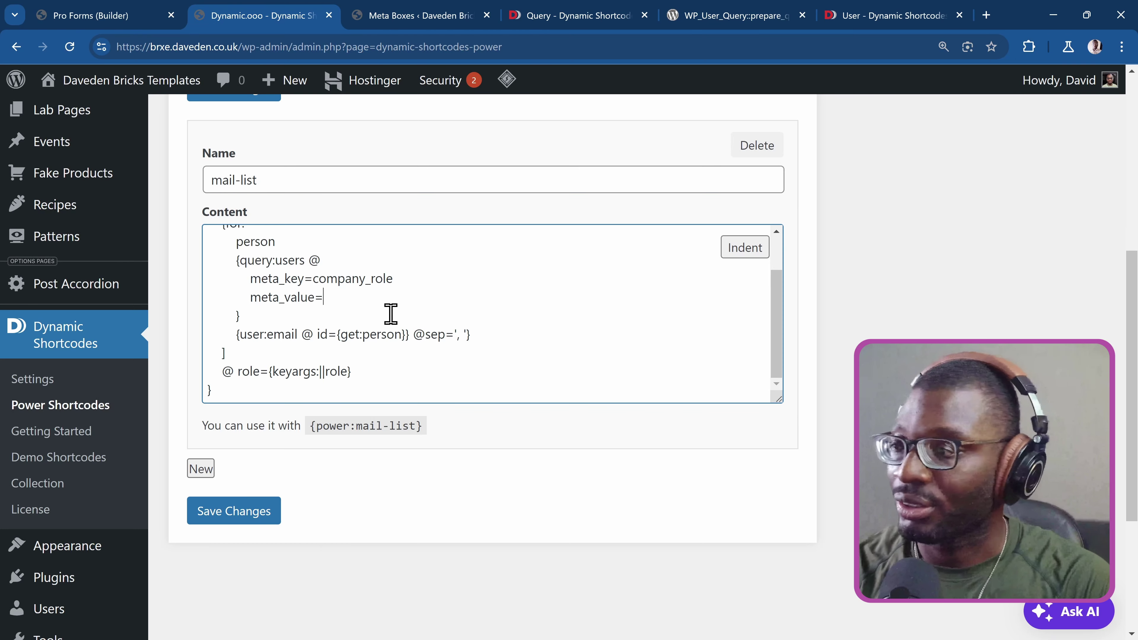
{"action": "type", "text": "{}"}
{"action": "type", "text": "get:role"}
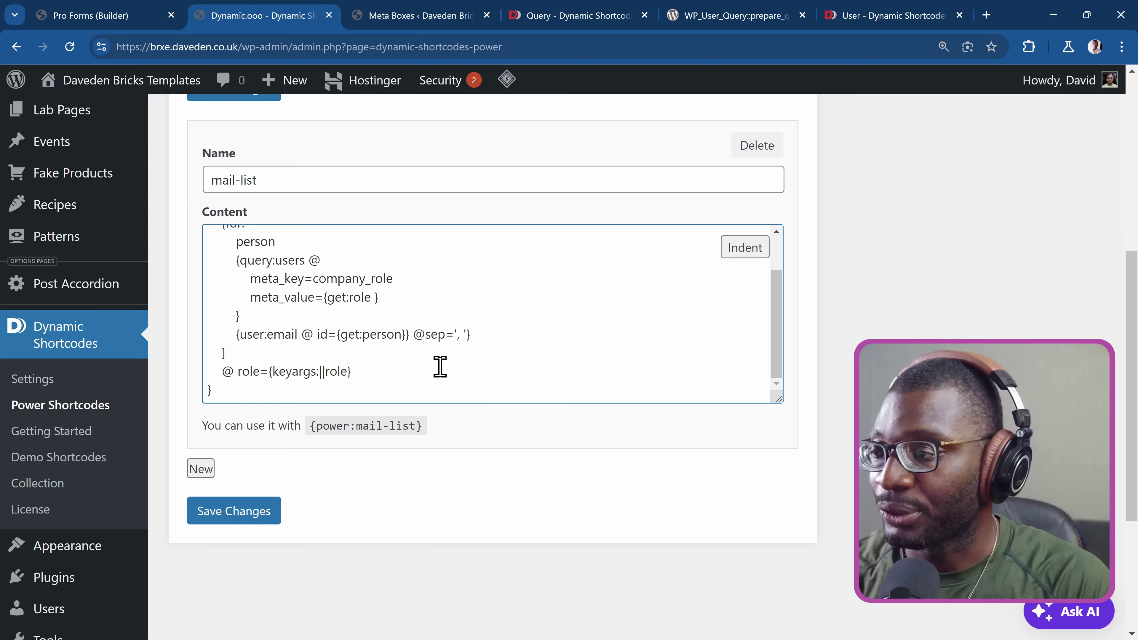
{"action": "type", "text": "? "}
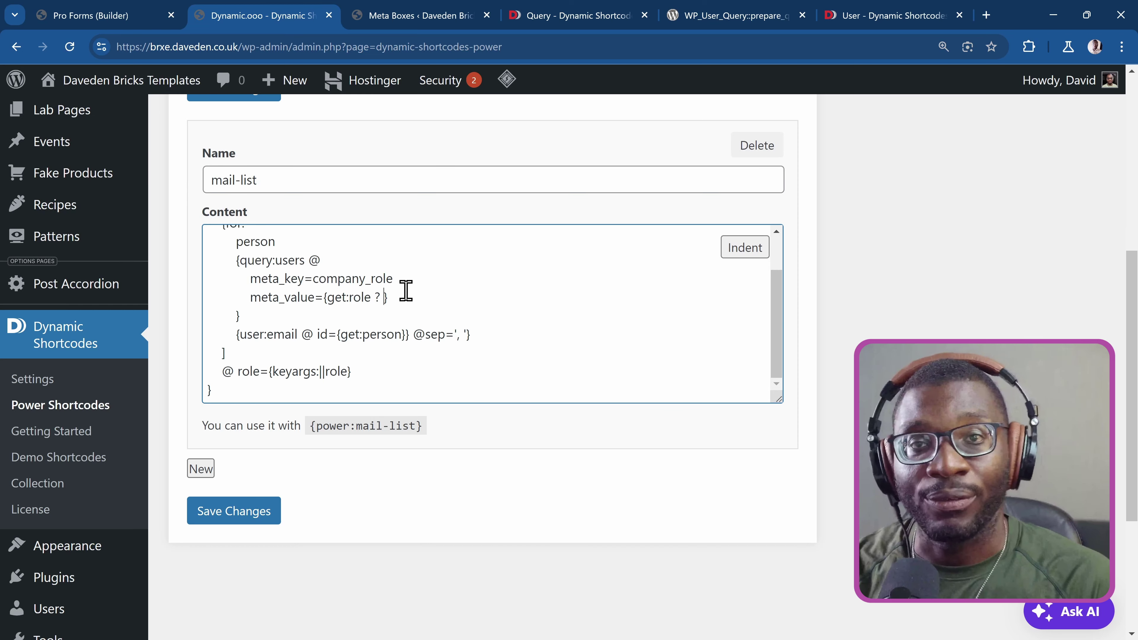
{"action": "type", "text": "Dire"}
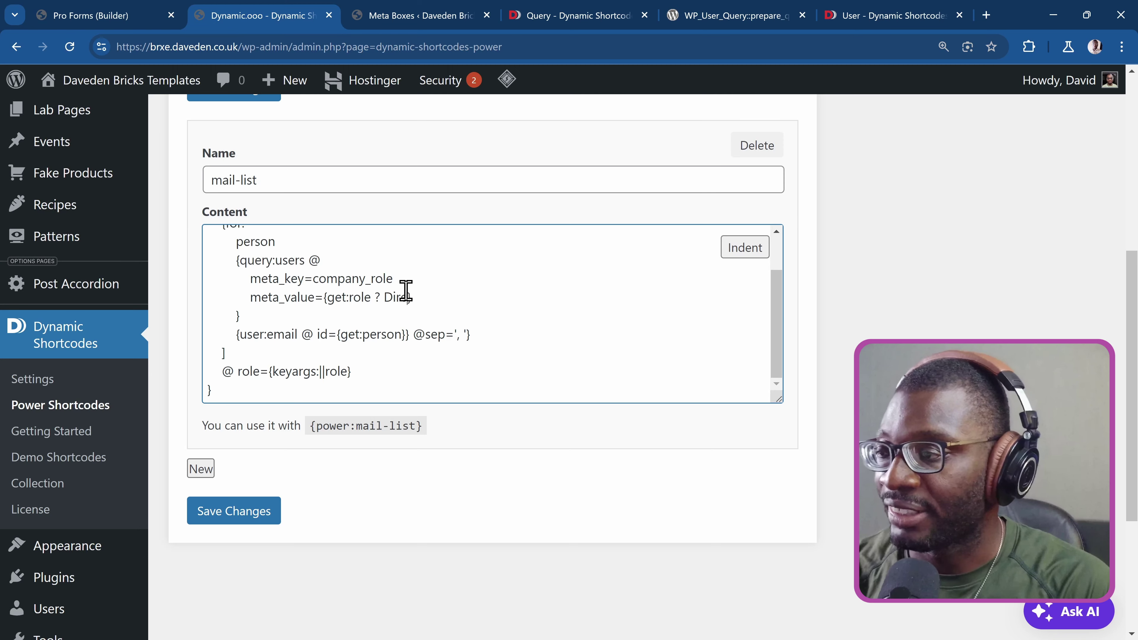
{"action": "key", "text": "BackSpace"}
{"action": "type", "text": "Se"}
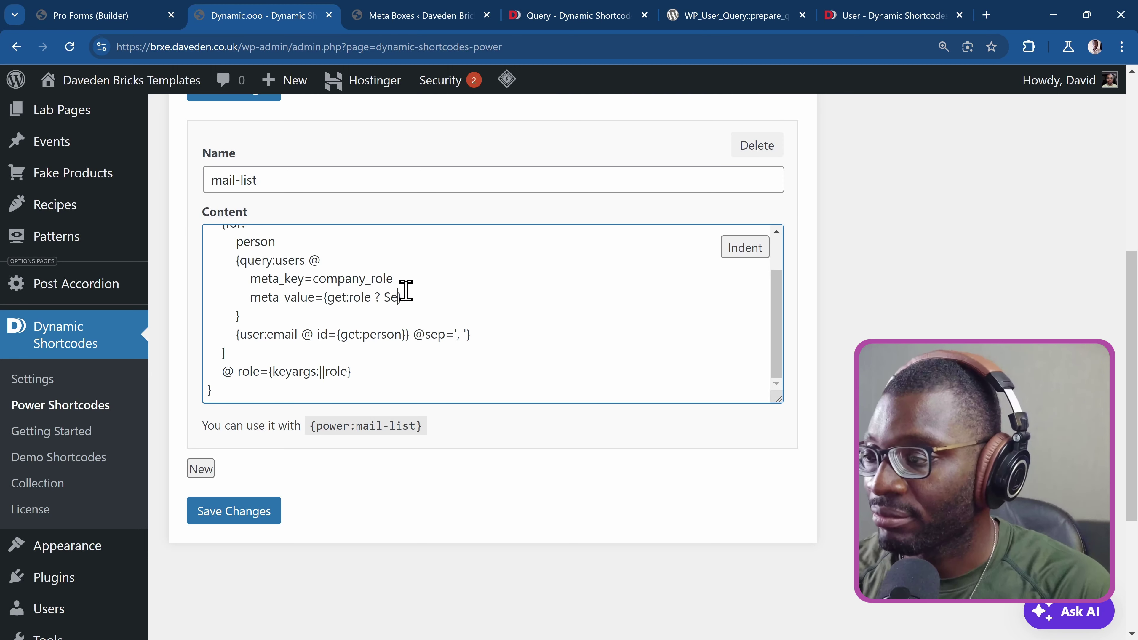
{"action": "type", "text": "cretary"}
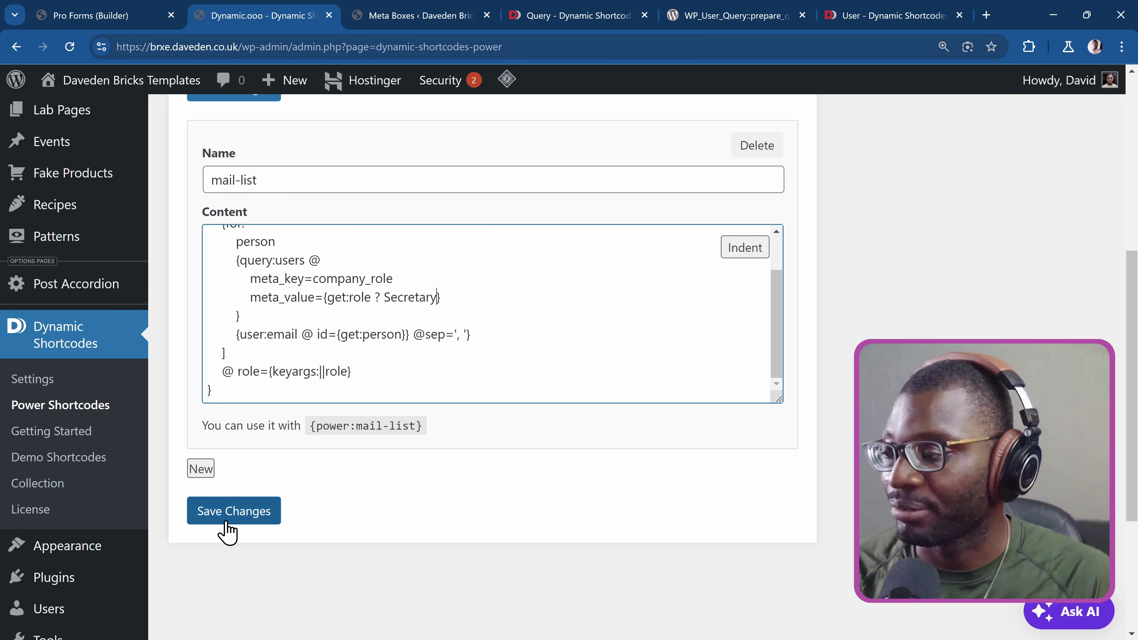
{"action": "left_click", "coordinate": [211, 520]}
{"action": "scroll", "coordinate": [261, 514], "scroll_direction": "down", "scroll_amount": 1}
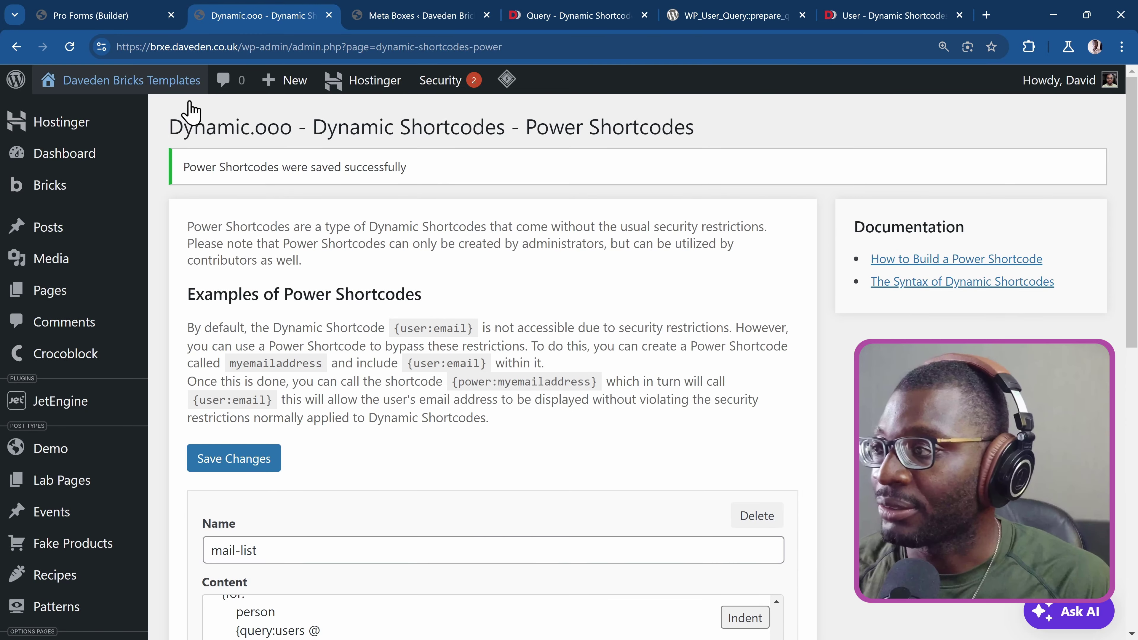
Reload the Pro Forms builder and open the Basic Text element's settings
{"action": "scroll", "coordinate": [350, 300], "scroll_direction": "down", "scroll_amount": 7}
{"action": "left_click", "coordinate": [134, 20]}
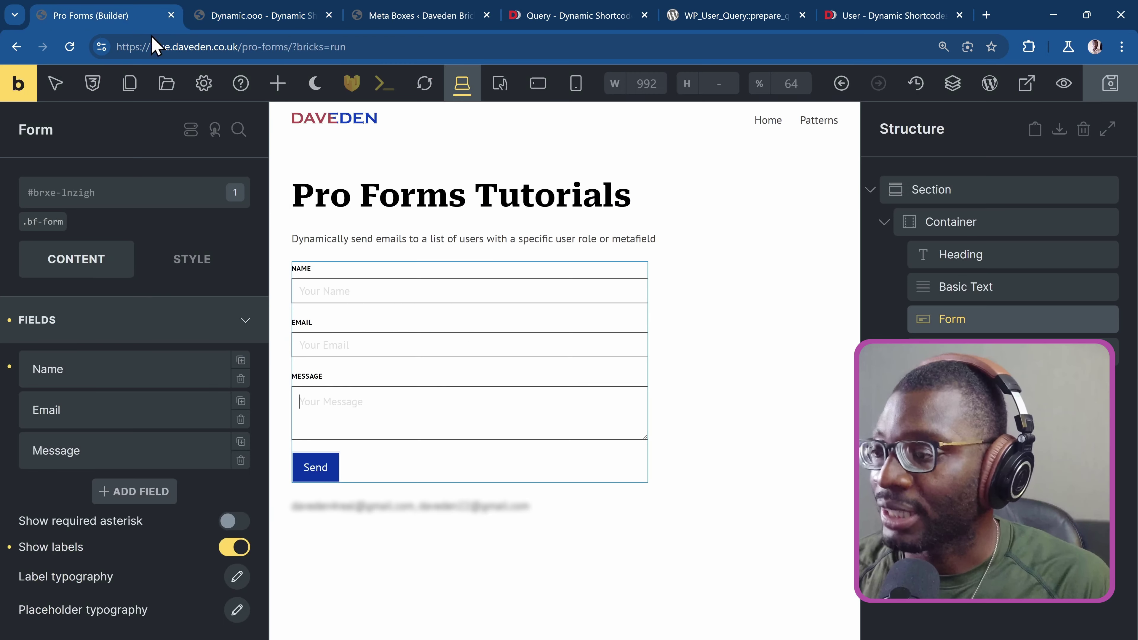
{"action": "left_click", "coordinate": [73, 48]}
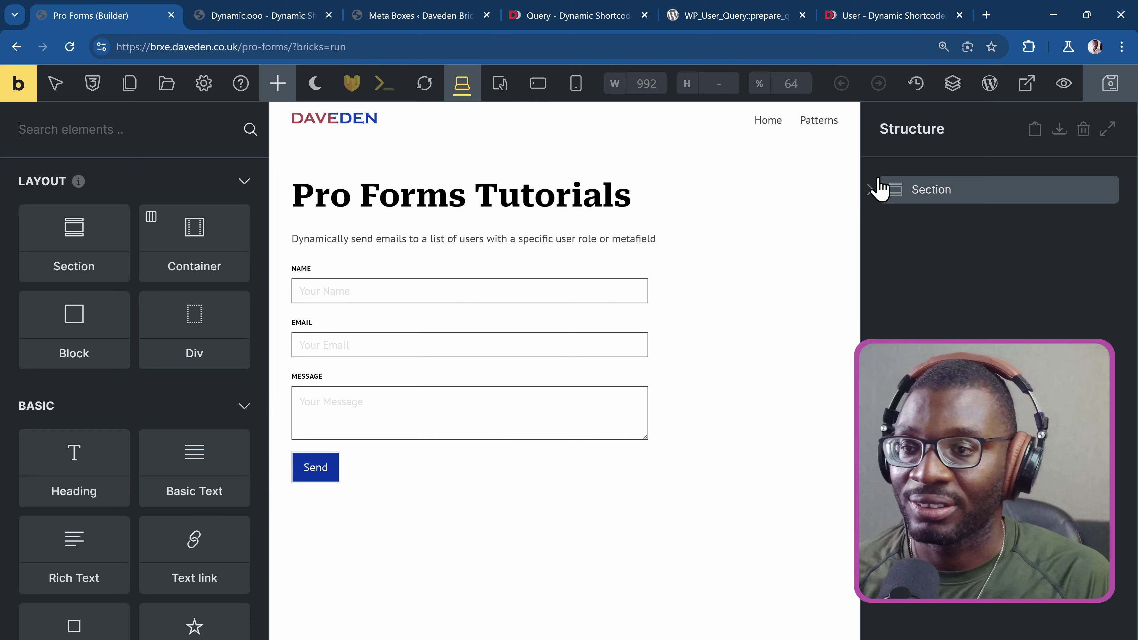
{"action": "left_click", "coordinate": [870, 191]}
{"action": "left_click", "coordinate": [894, 226]}
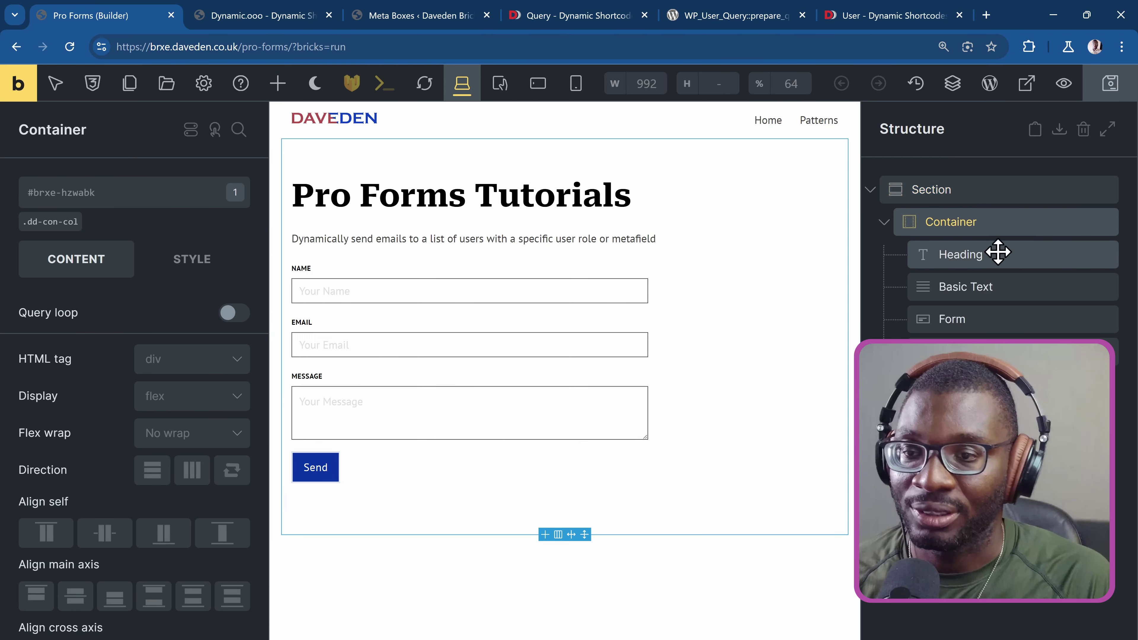
{"action": "left_click", "coordinate": [966, 286]}
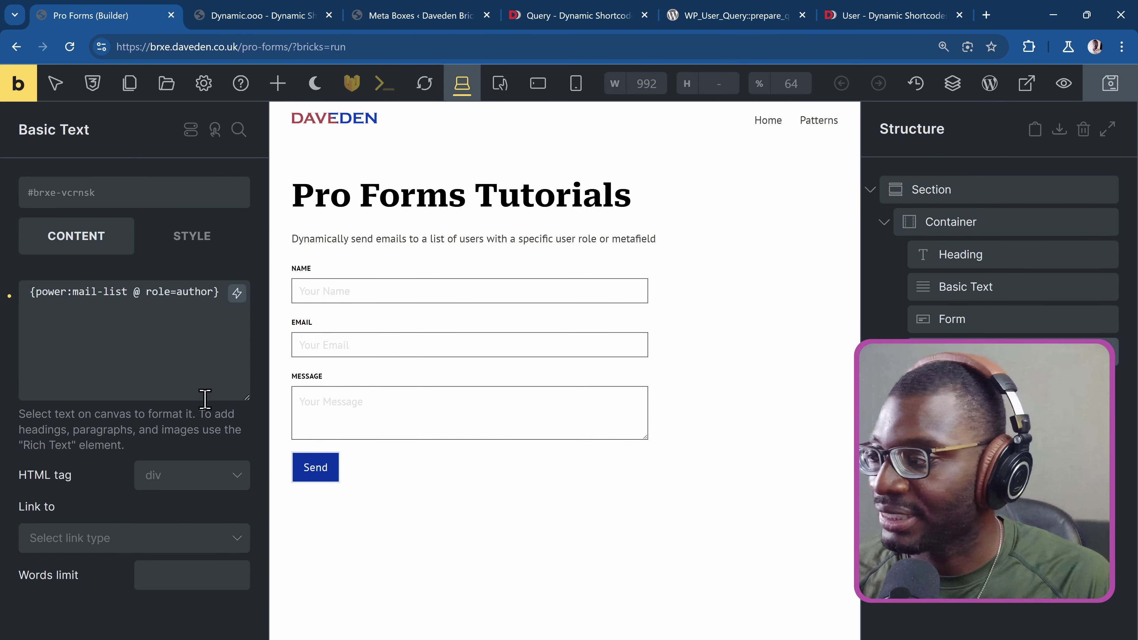
Change the shortcode to {power:mail-list @ role=Director} and copy the line
{"action": "double_click", "coordinate": [199, 292]}
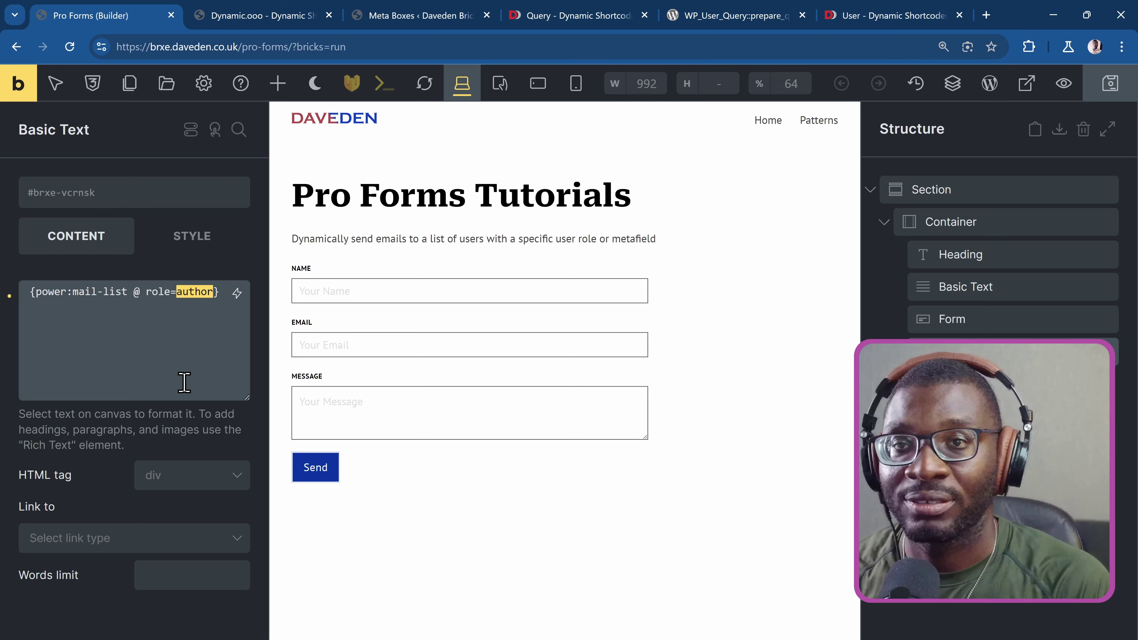
{"action": "type", "text": "Director"}
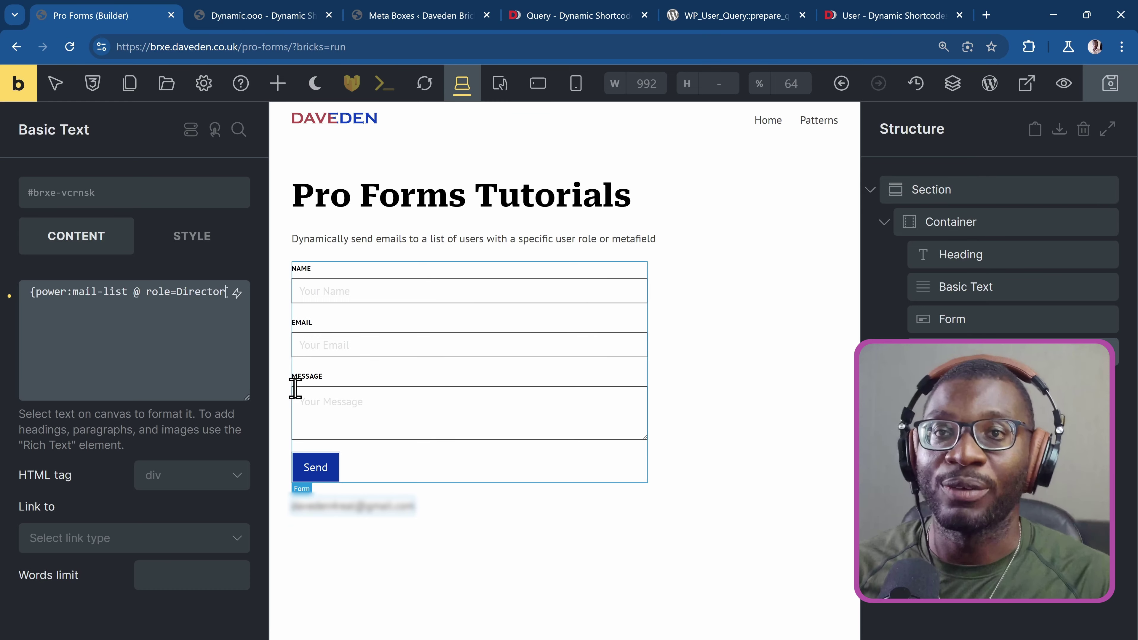
{"action": "triple_click", "coordinate": [134, 314]}
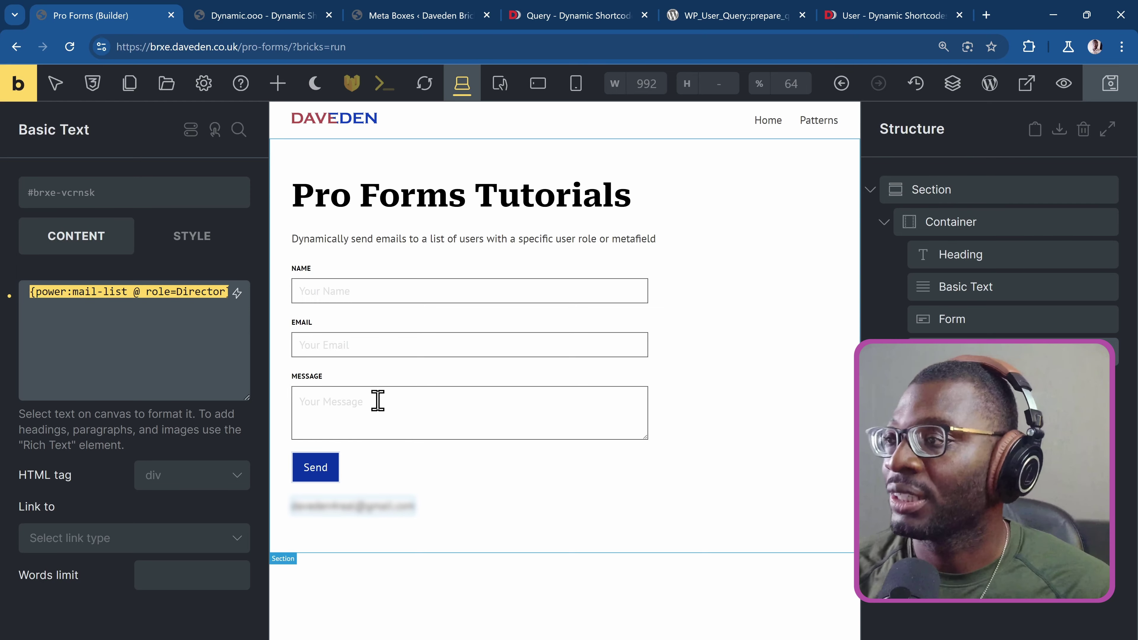
Set the form's Send to custom email address to {power:mail-list @ role=Director}
{"action": "left_click", "coordinate": [978, 320]}
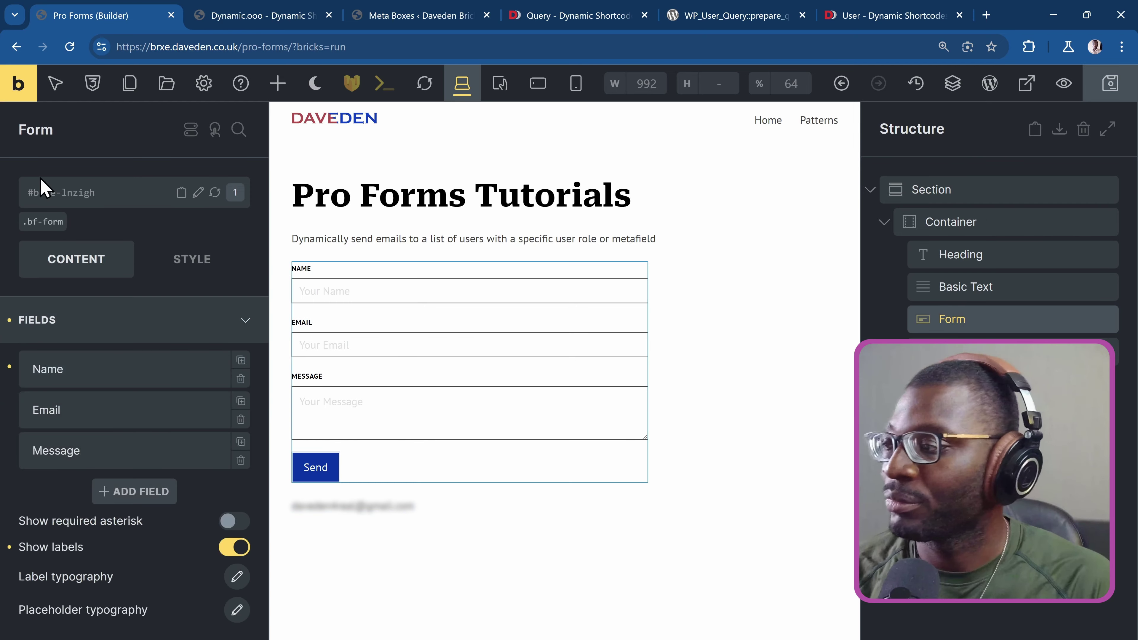
{"action": "scroll", "coordinate": [107, 417], "scroll_direction": "down", "scroll_amount": 5}
{"action": "scroll", "coordinate": [106, 465], "scroll_direction": "down", "scroll_amount": 5}
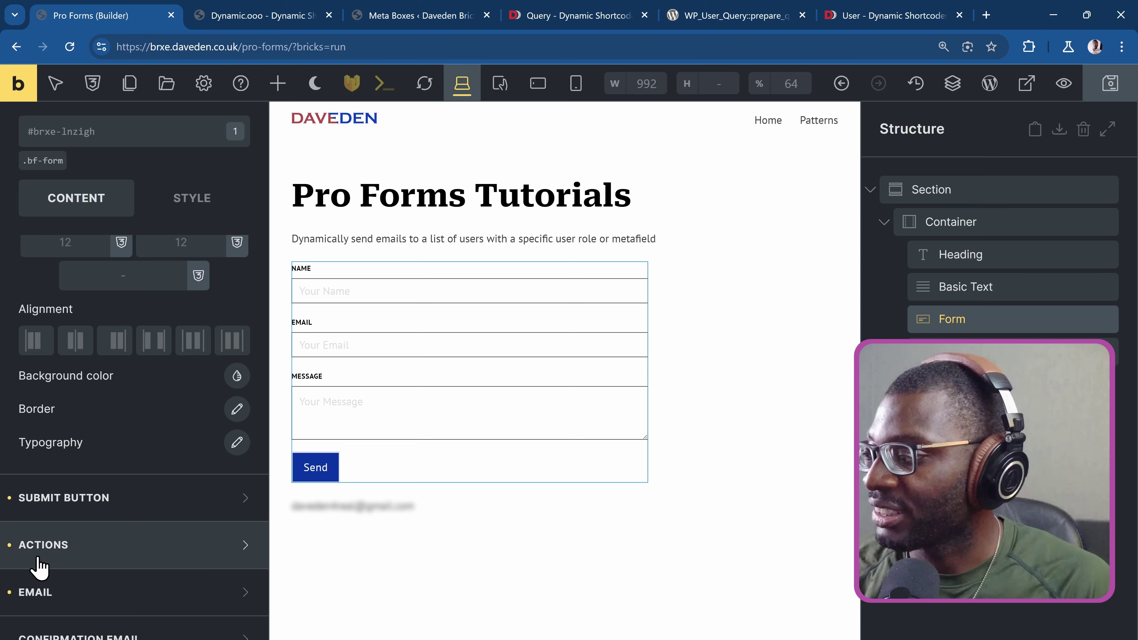
{"action": "left_click", "coordinate": [76, 590]}
{"action": "scroll", "coordinate": [89, 560], "scroll_direction": "down", "scroll_amount": 5}
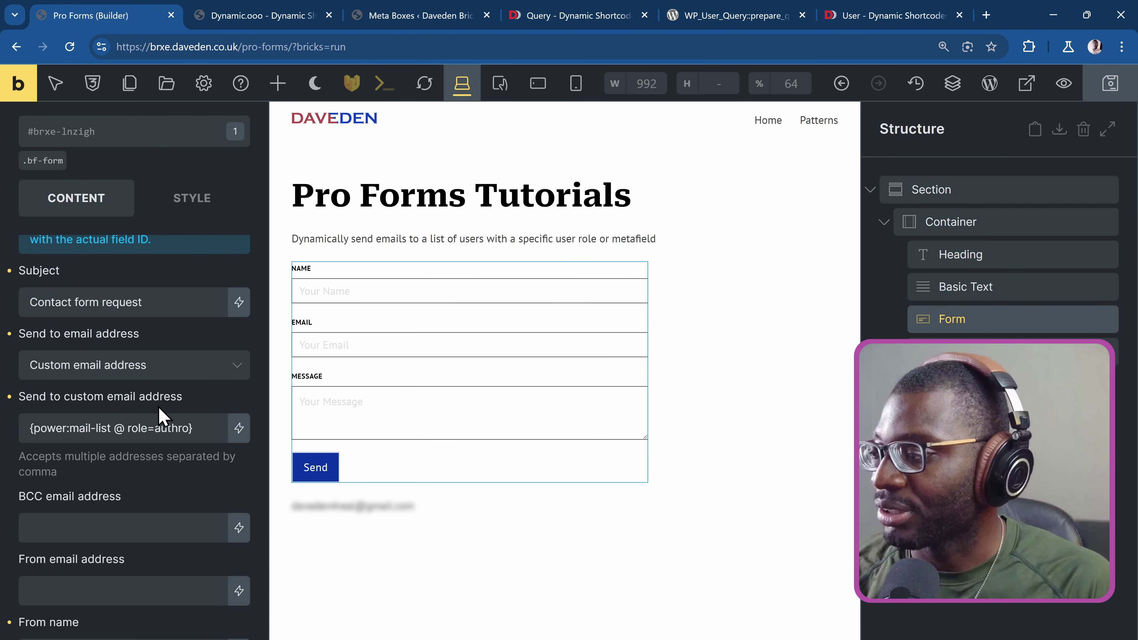
{"action": "double_click", "coordinate": [48, 427]}
{"action": "triple_click", "coordinate": [48, 427]}
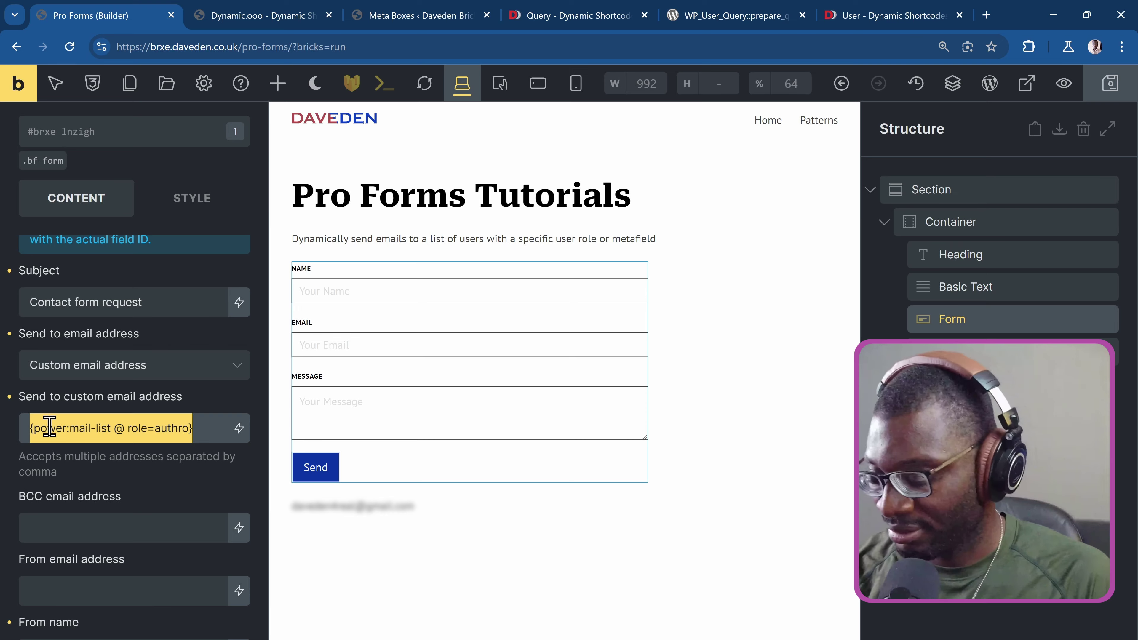
{"action": "type", "text": "{power:mail-list @ role=Director}"}
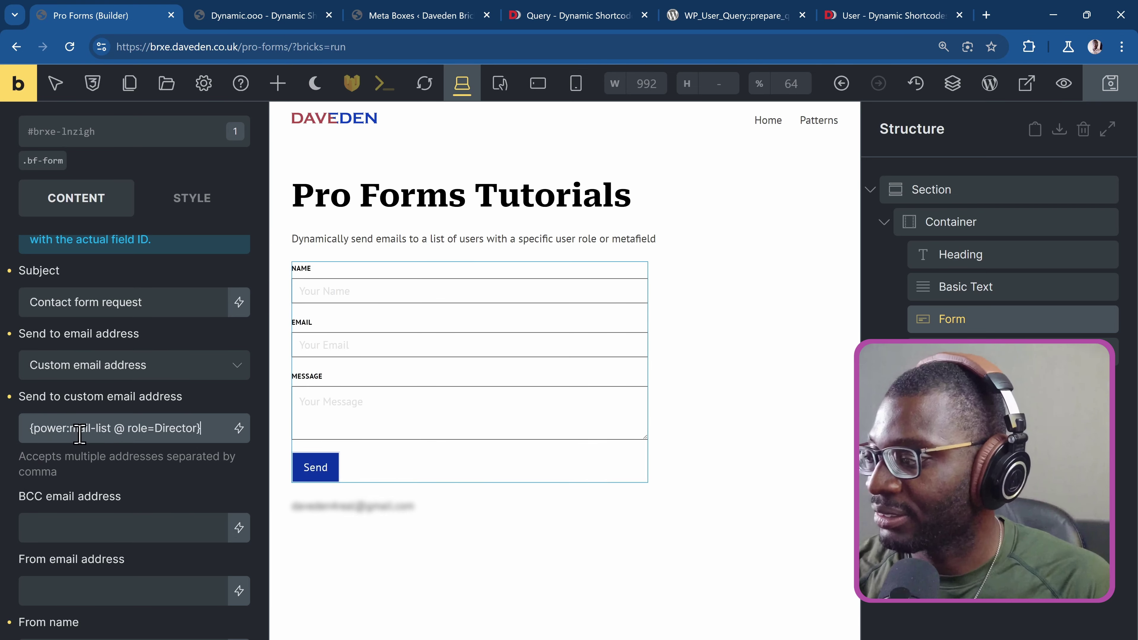